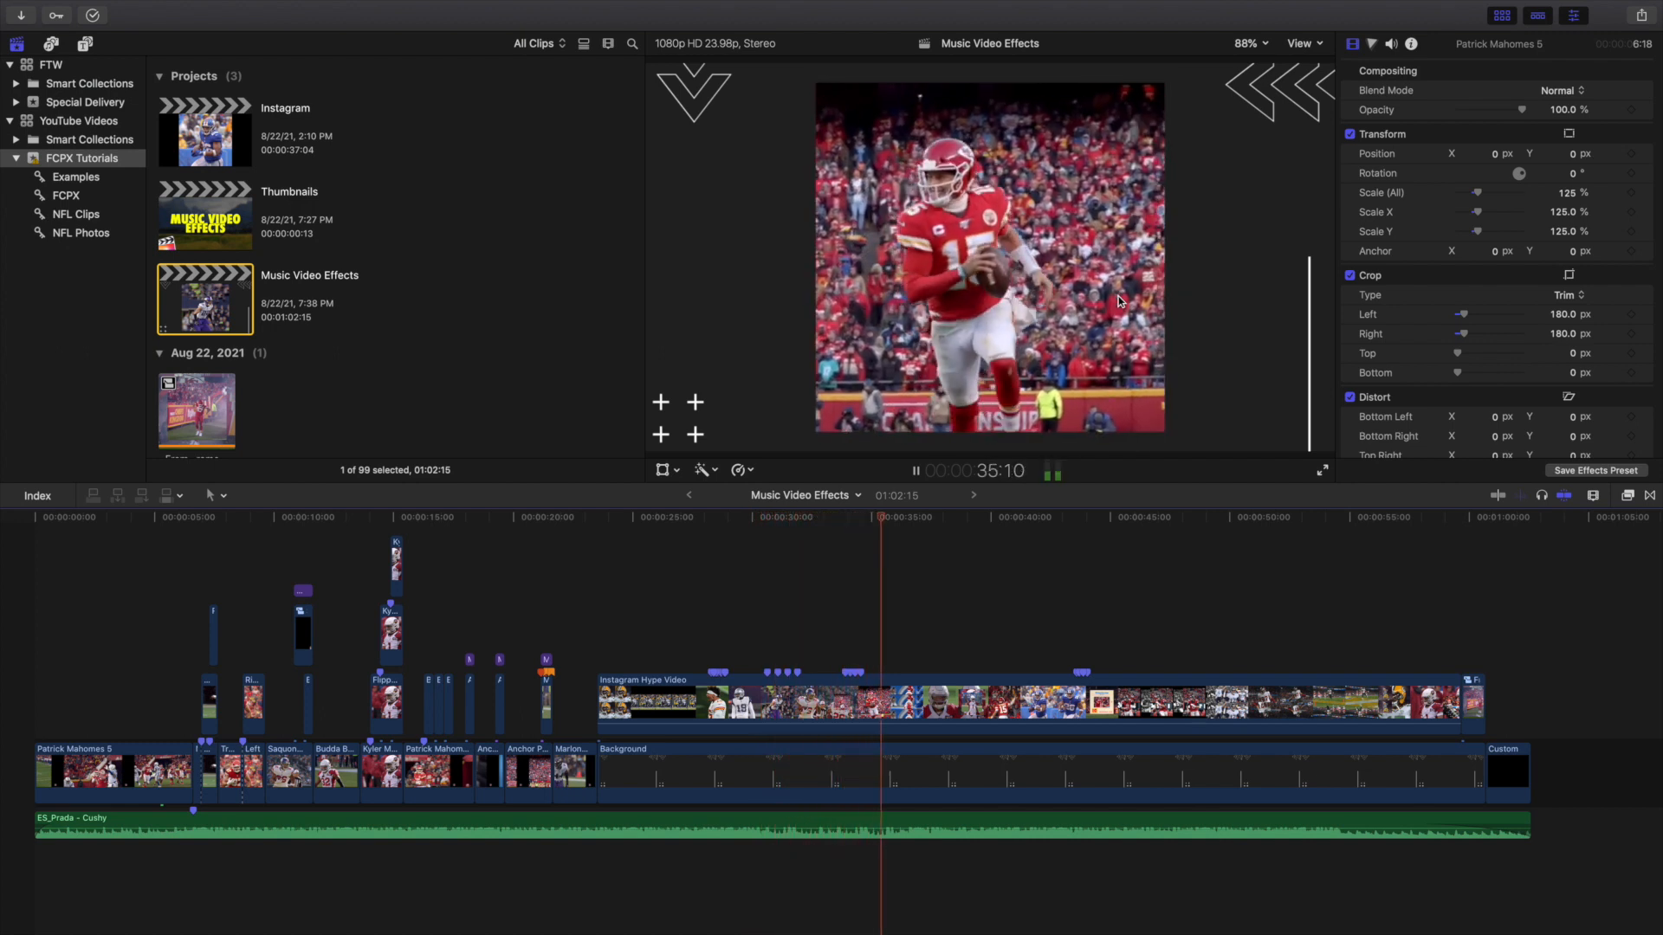
Stop playback and review the Middle clip leading into the first split-screen section of the timeline
key("space")
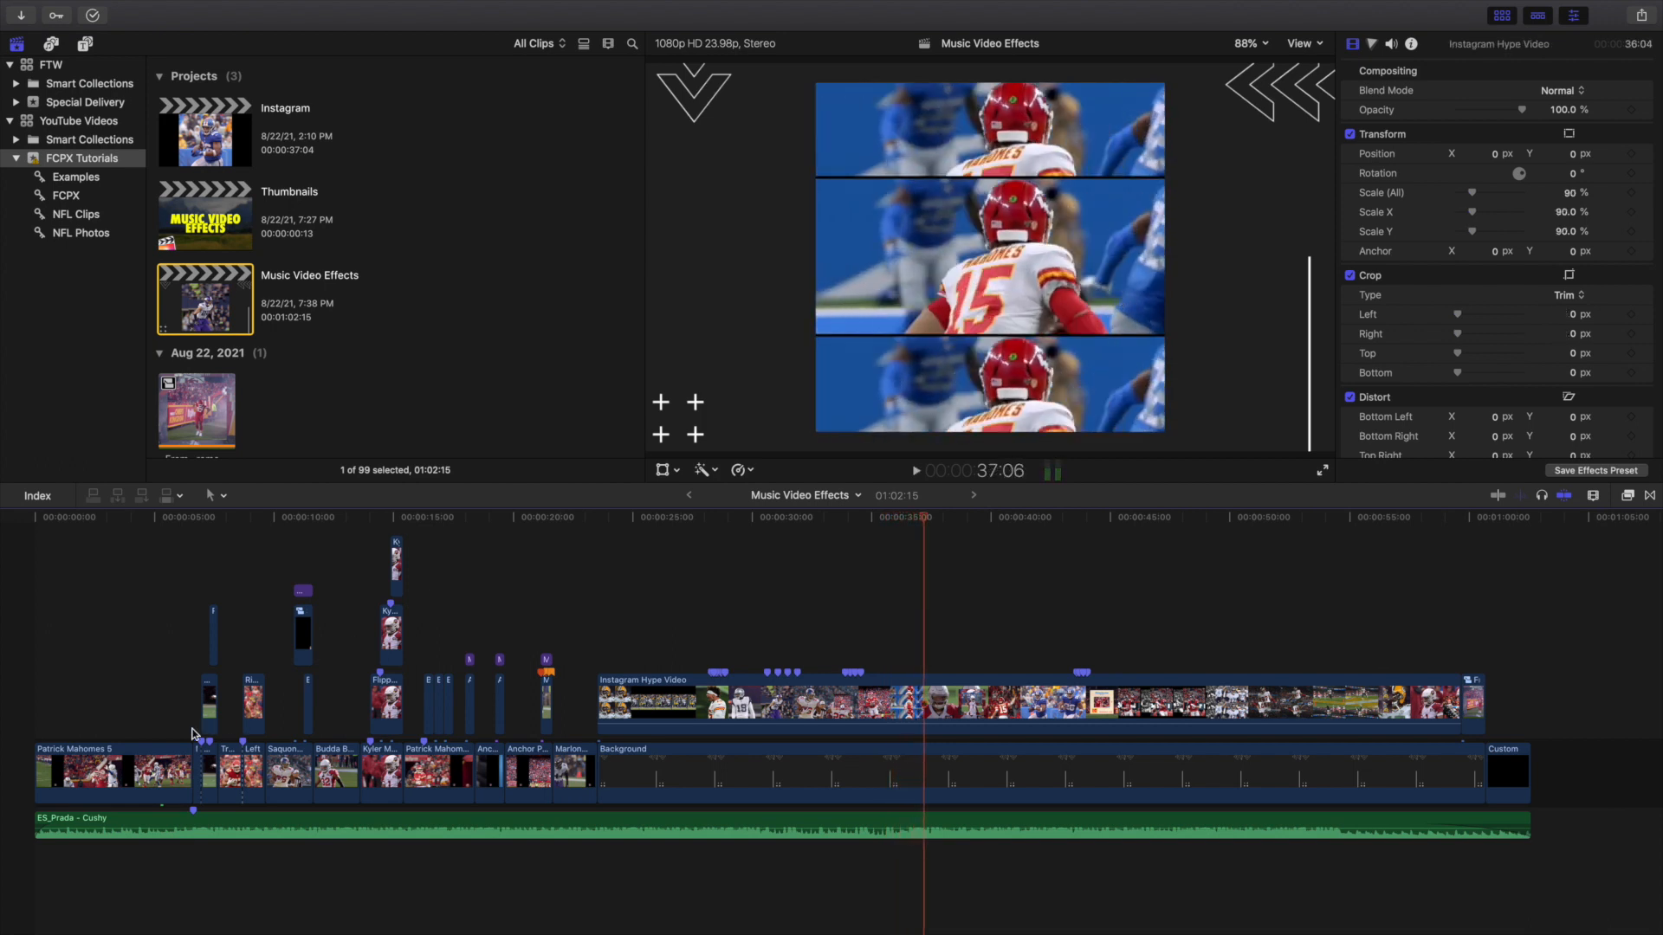
left_click(150, 708)
key("super+equal")
key("super+equal")
key("super+equal")
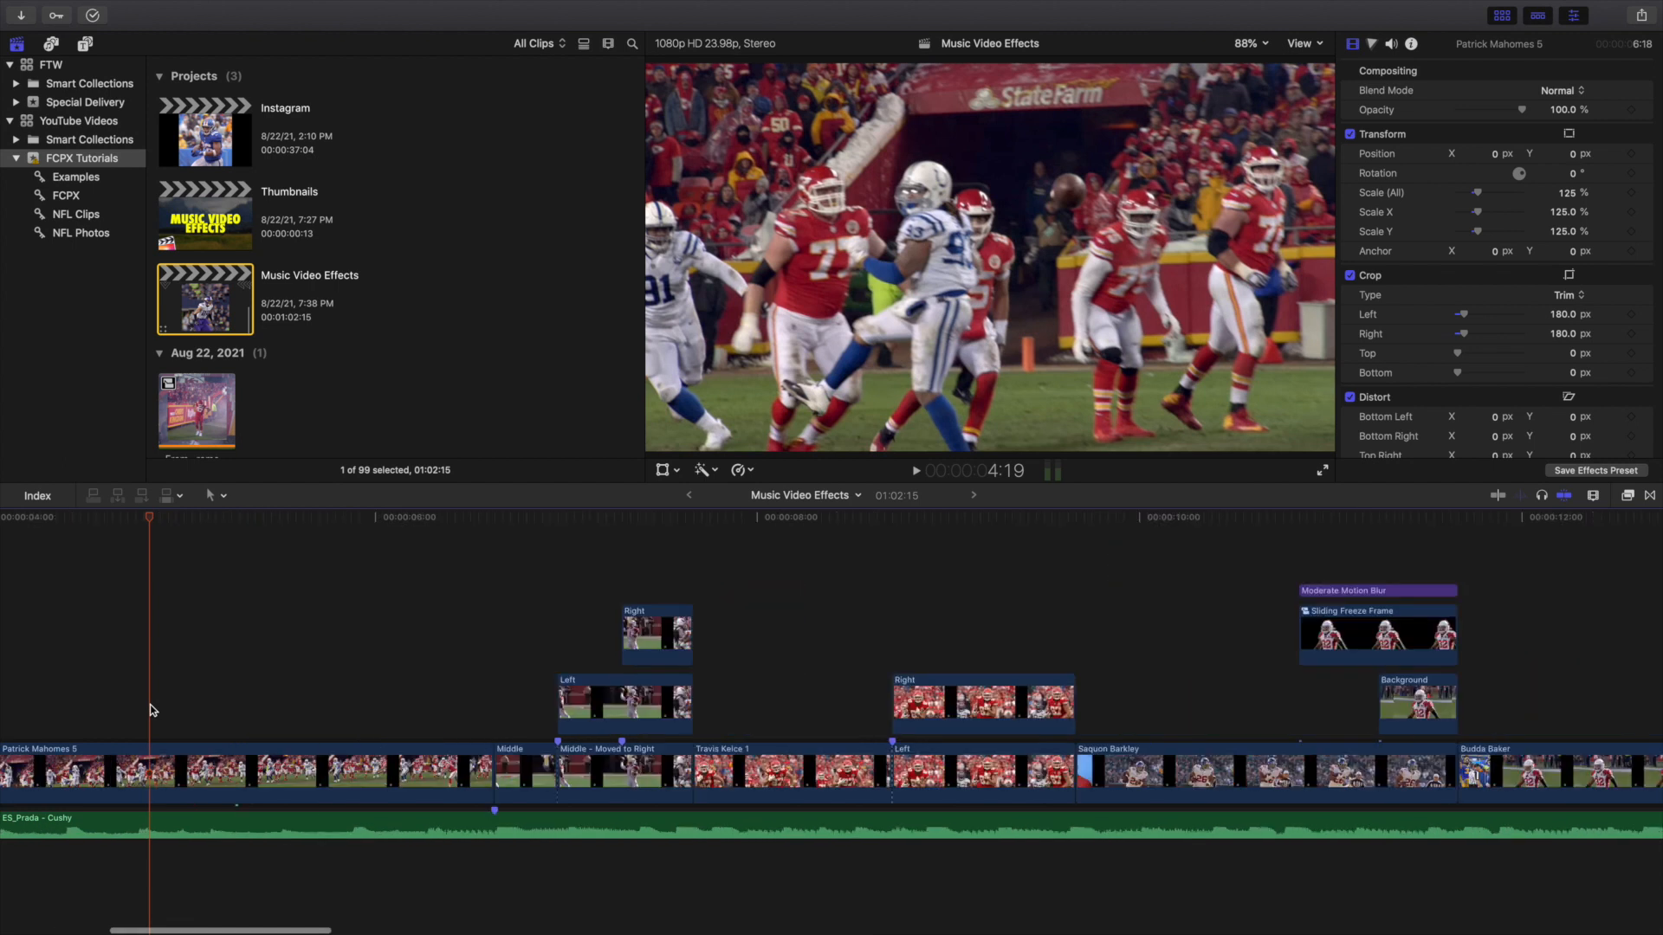
key("super+equal")
scroll(606, 705, "right", 6)
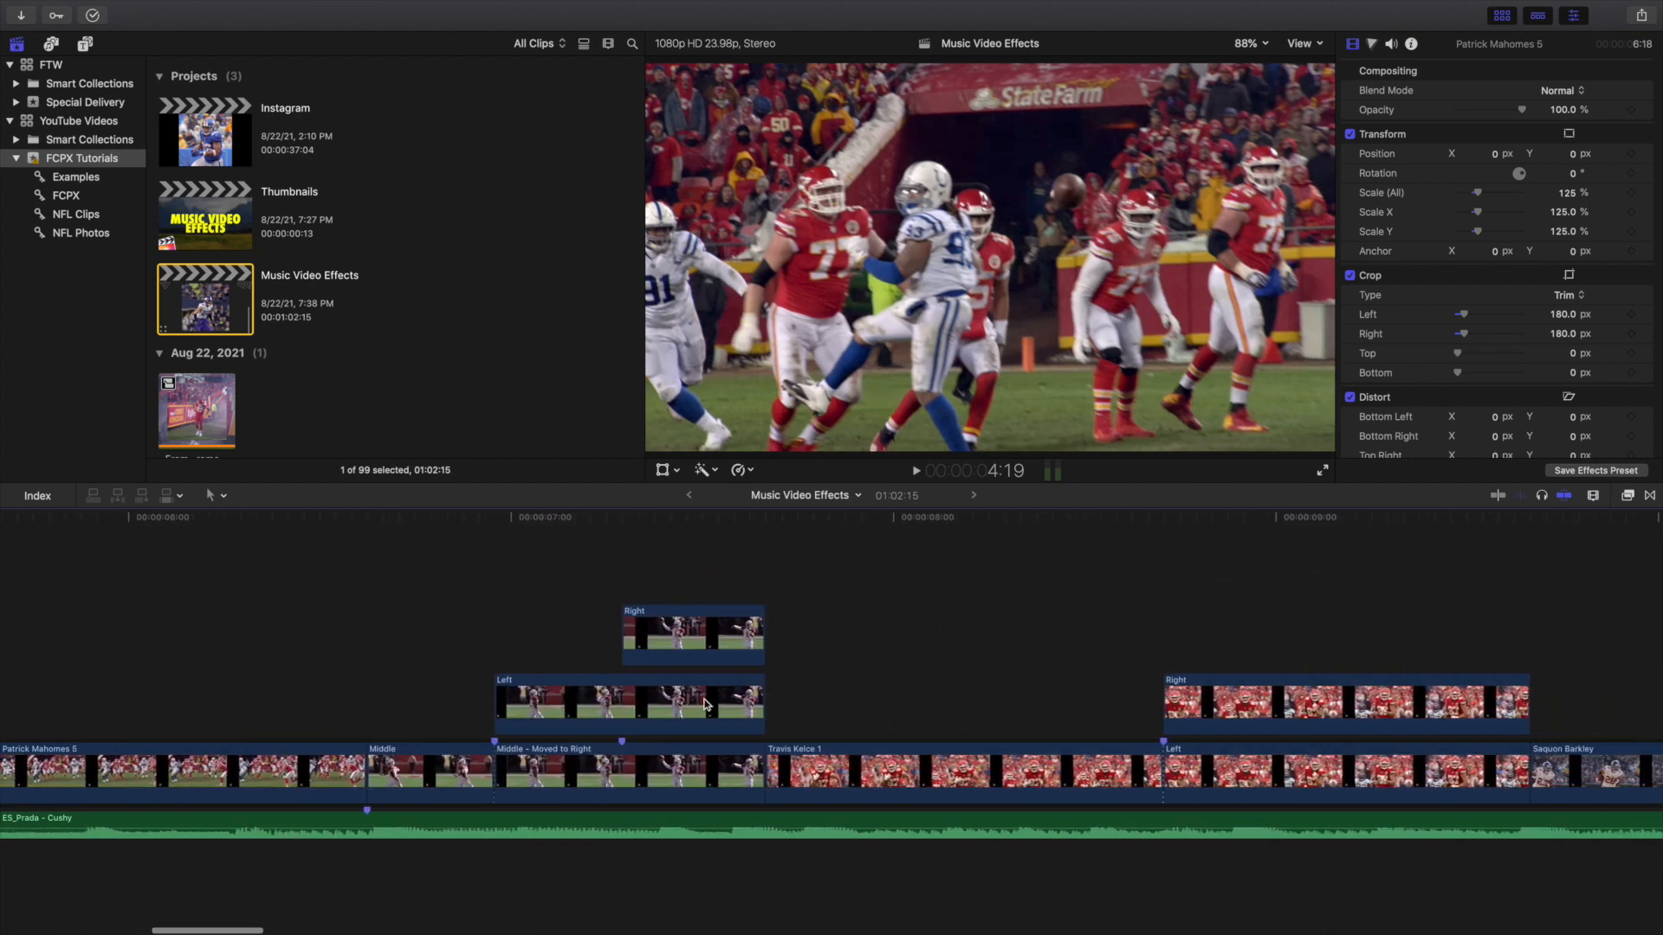
left_click(372, 693)
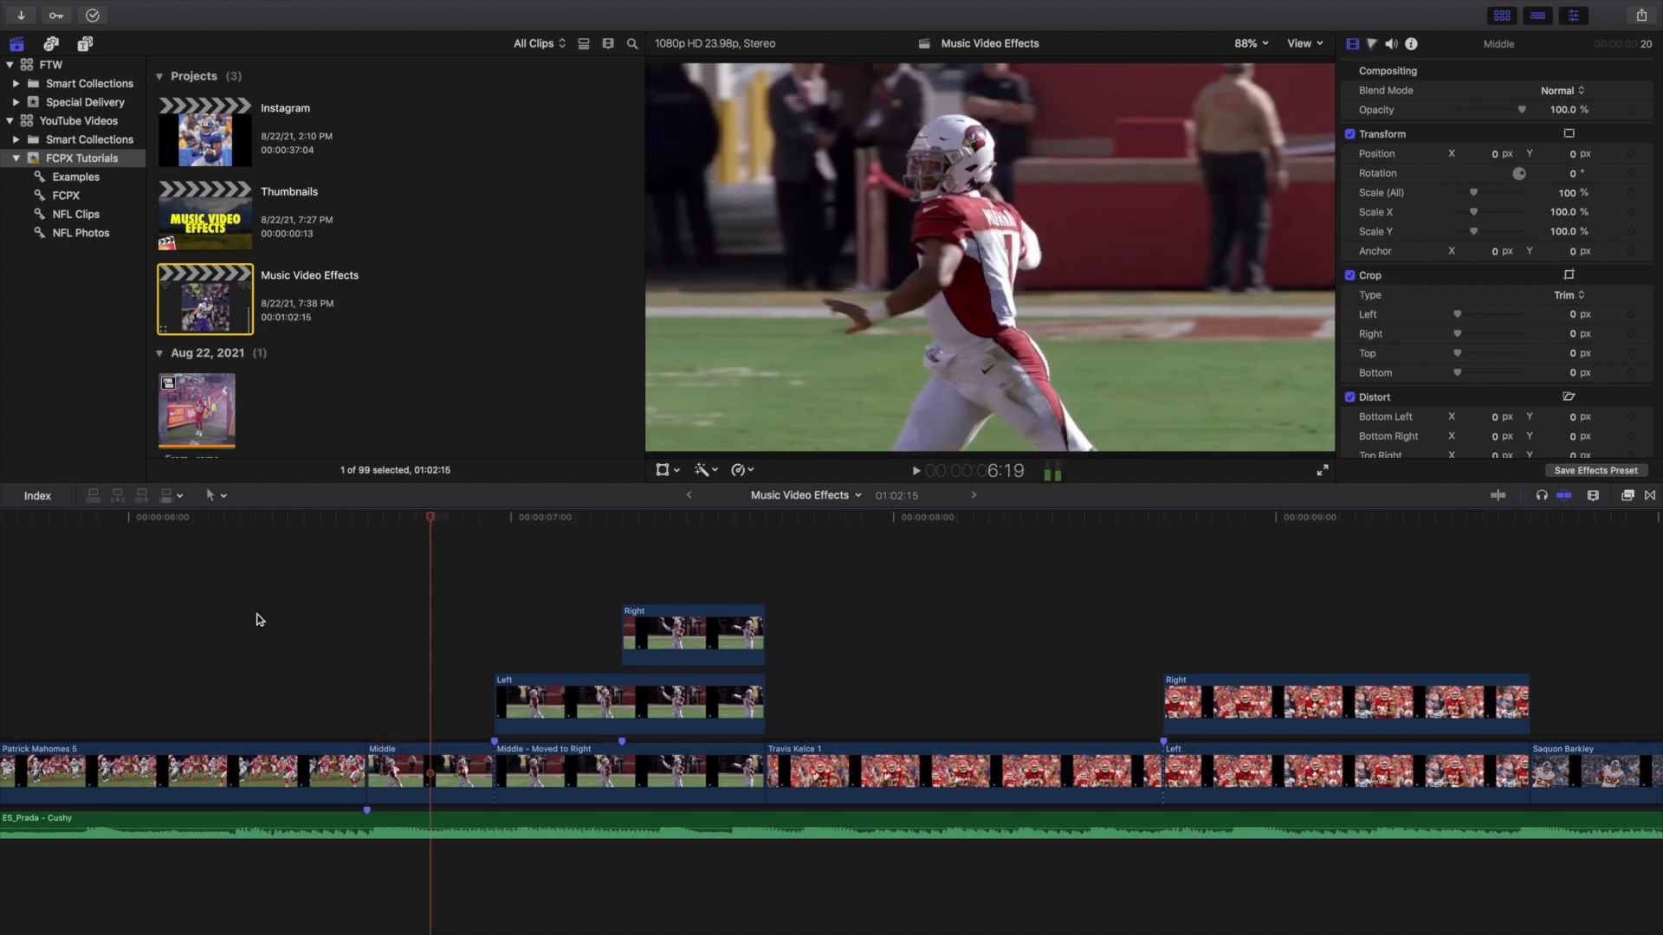
key("l")
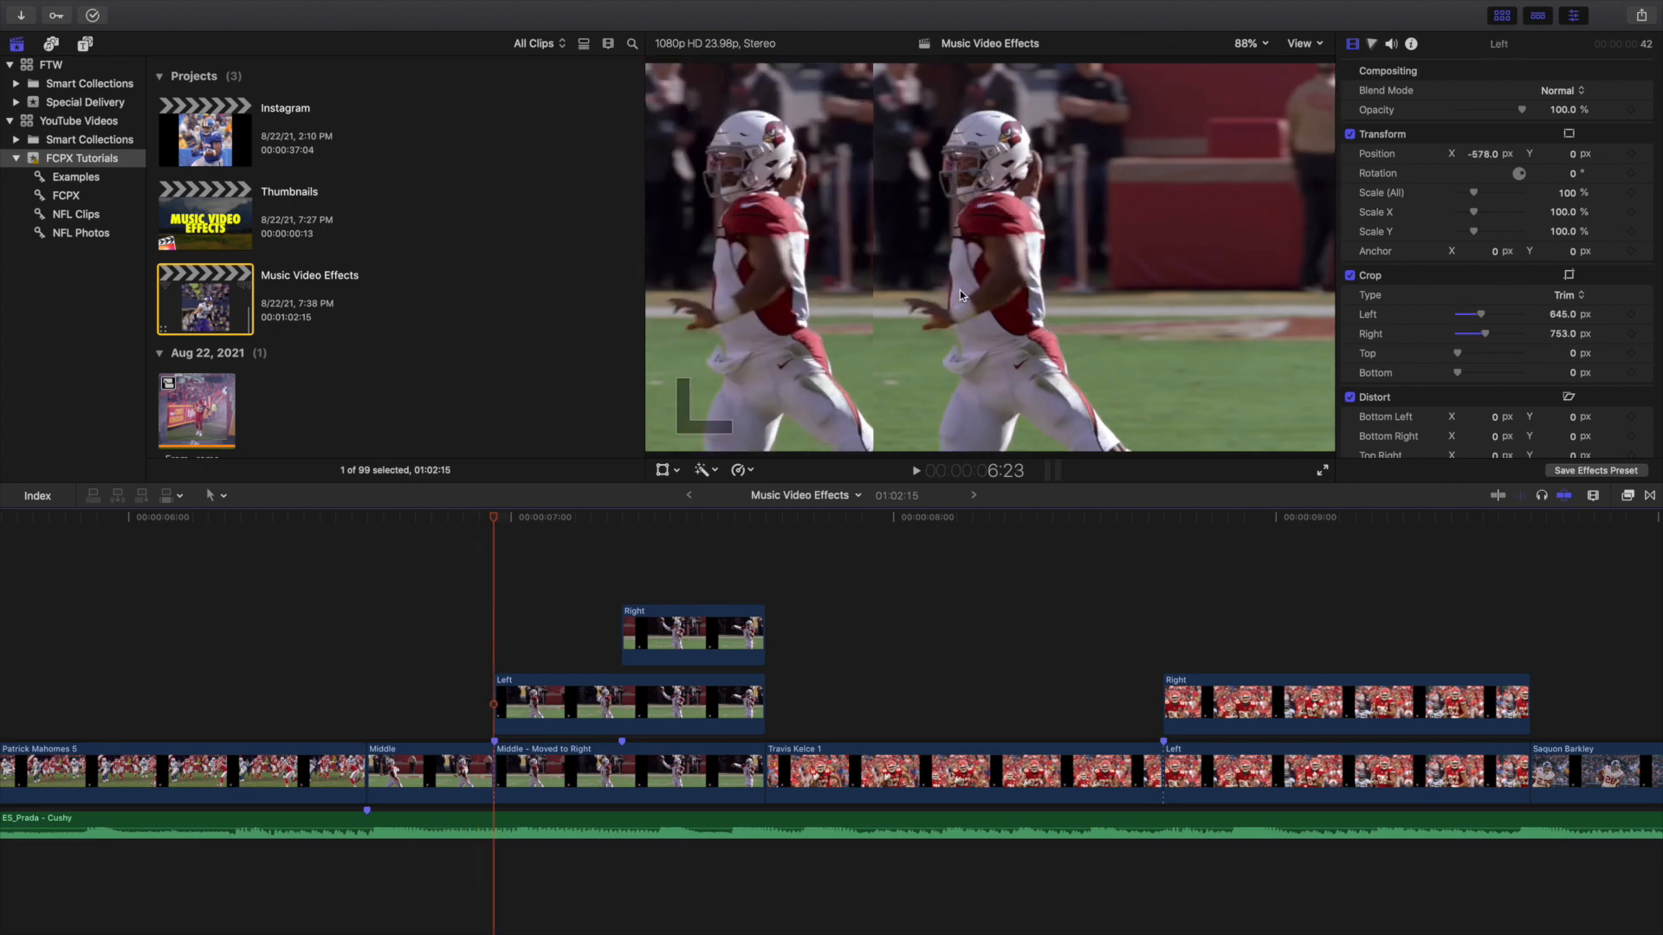
Disable the Left clip above Middle - Moved to Right to compare the frame without it, and re-enable it
left_click(364, 660)
left_click(541, 692)
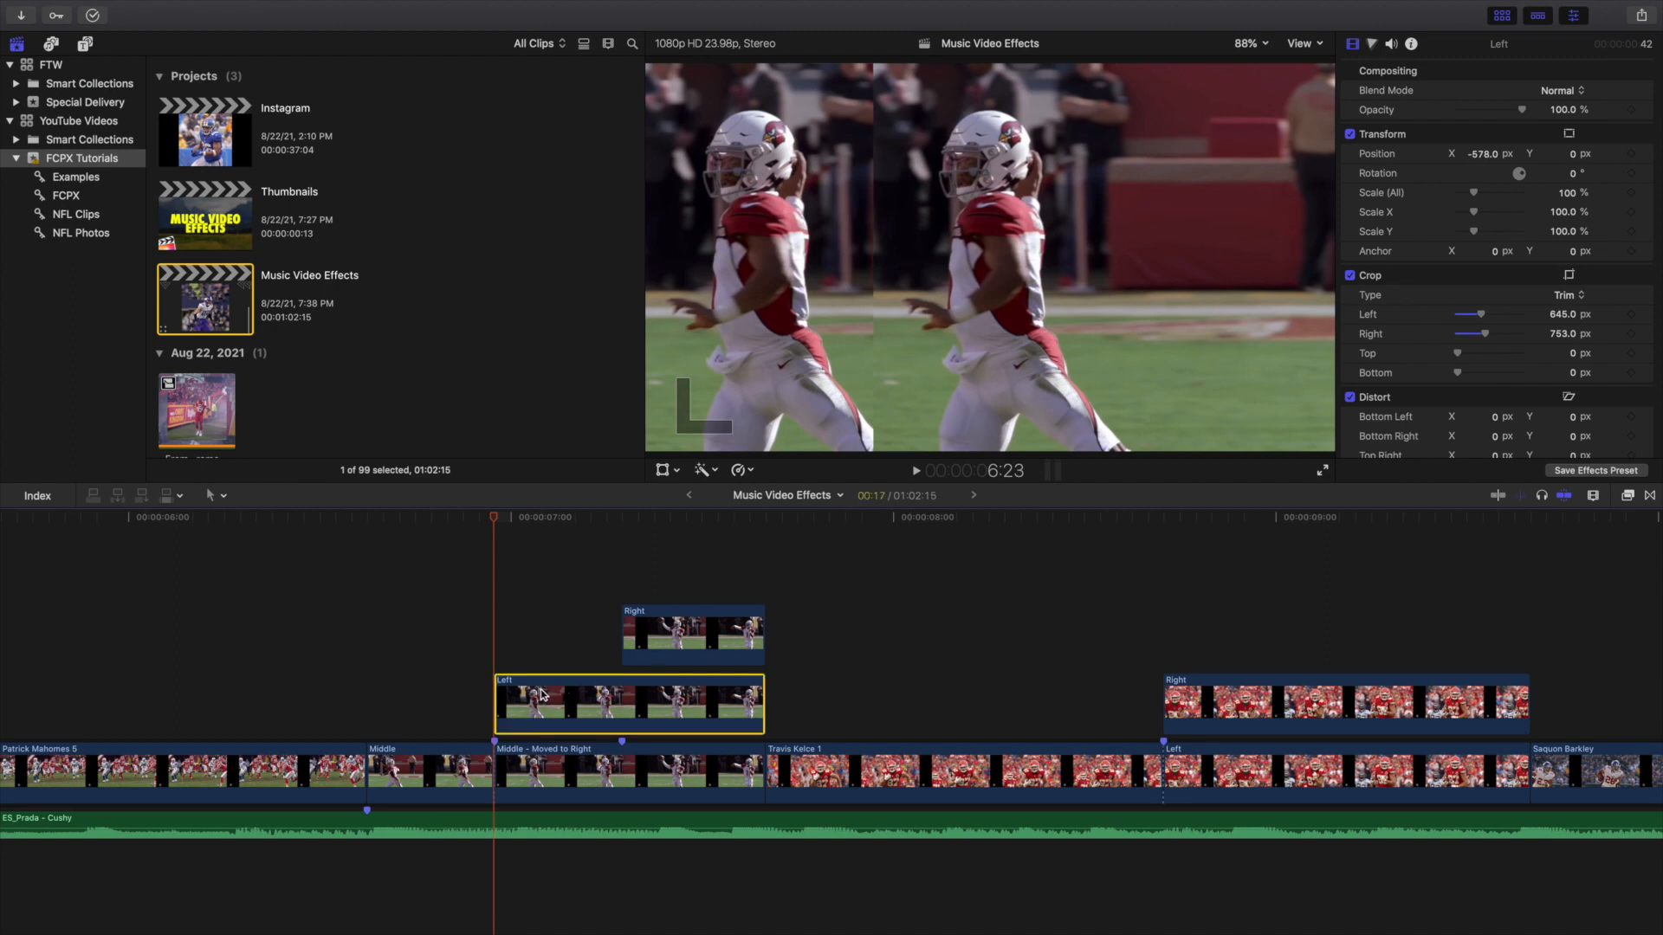
key("v")
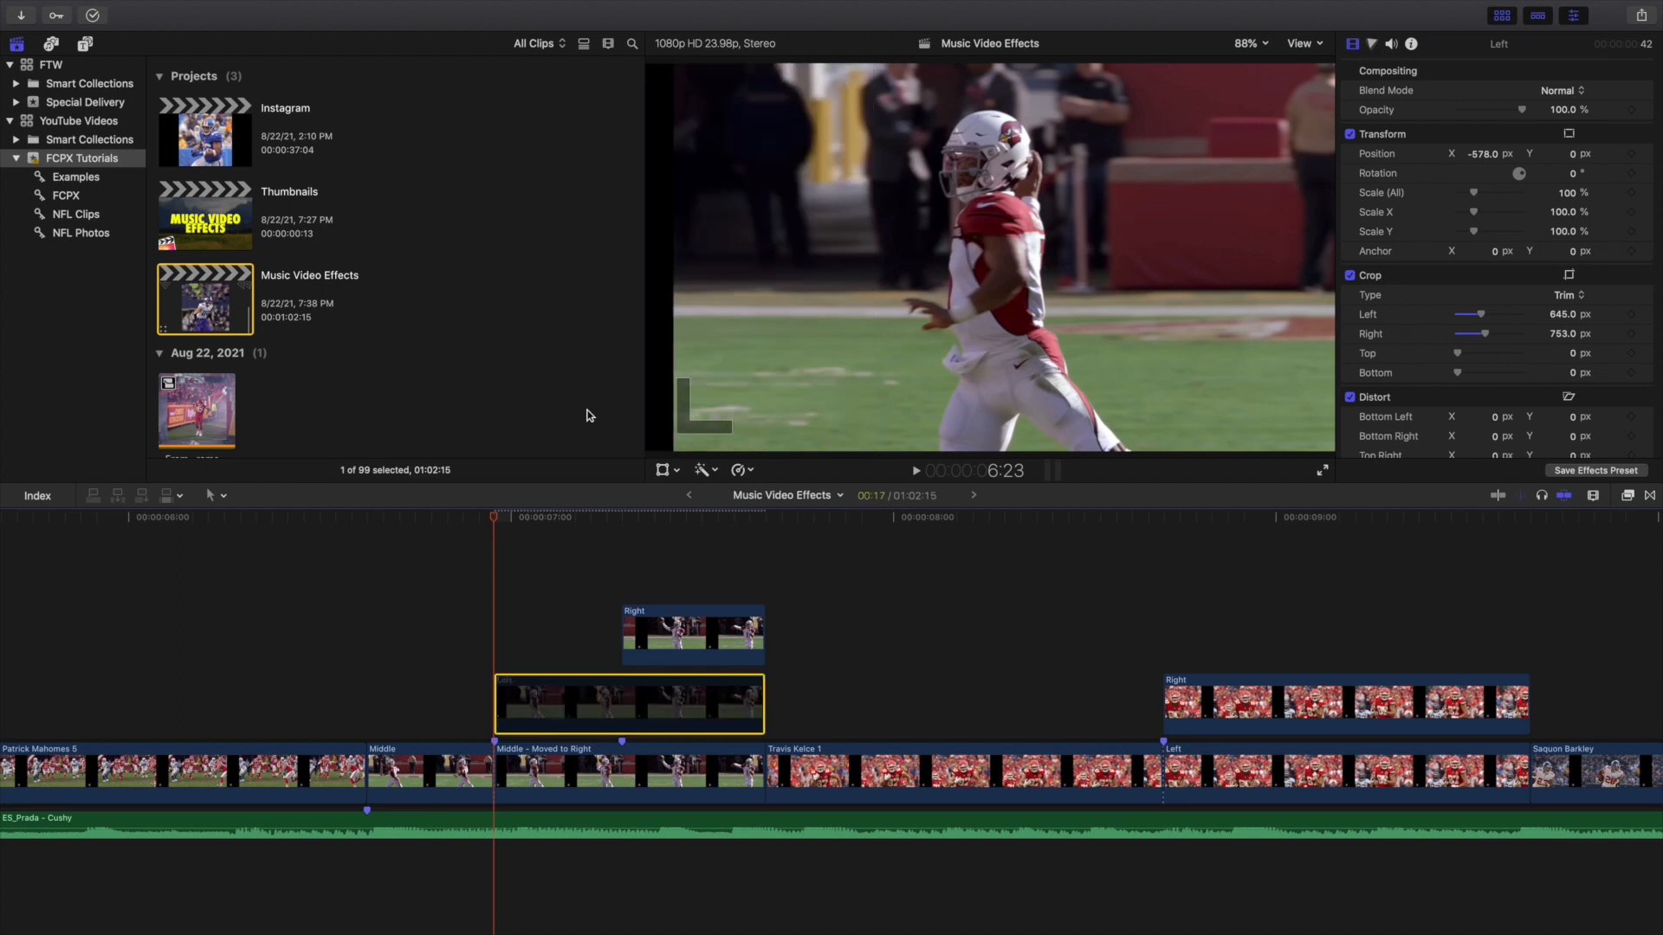
key("v")
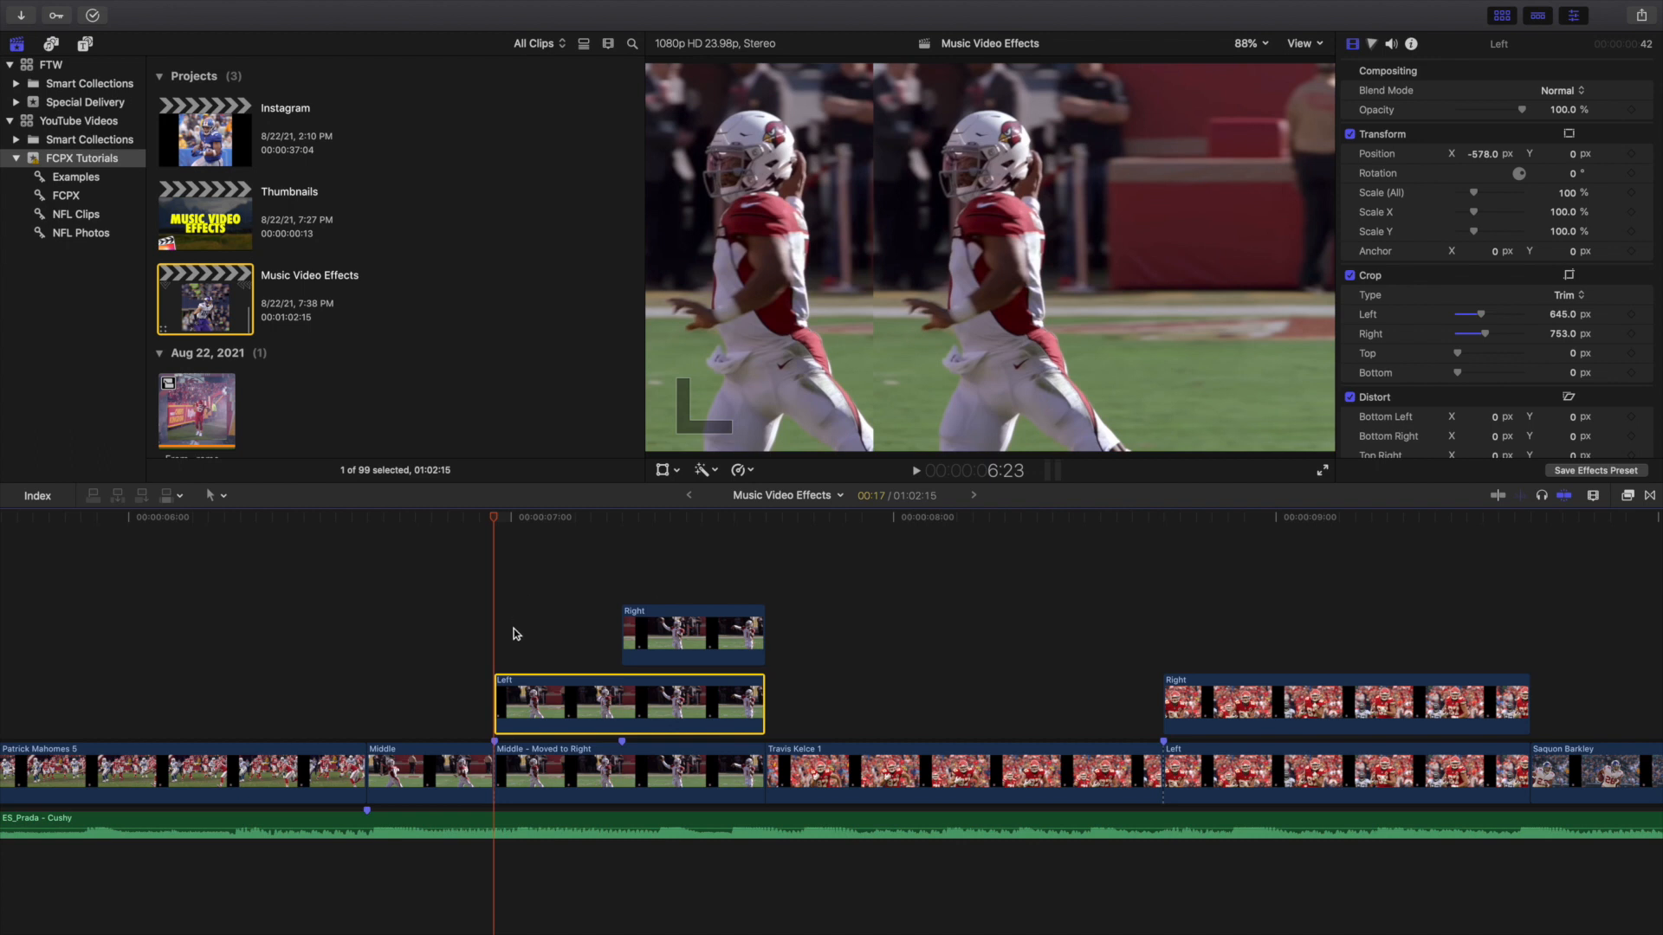
Examine the split screen frame by frame from the start of the Left clip to the start of the Right clip
key("Right")
key("Right")
key("Right")
key("Right")
key("Right")
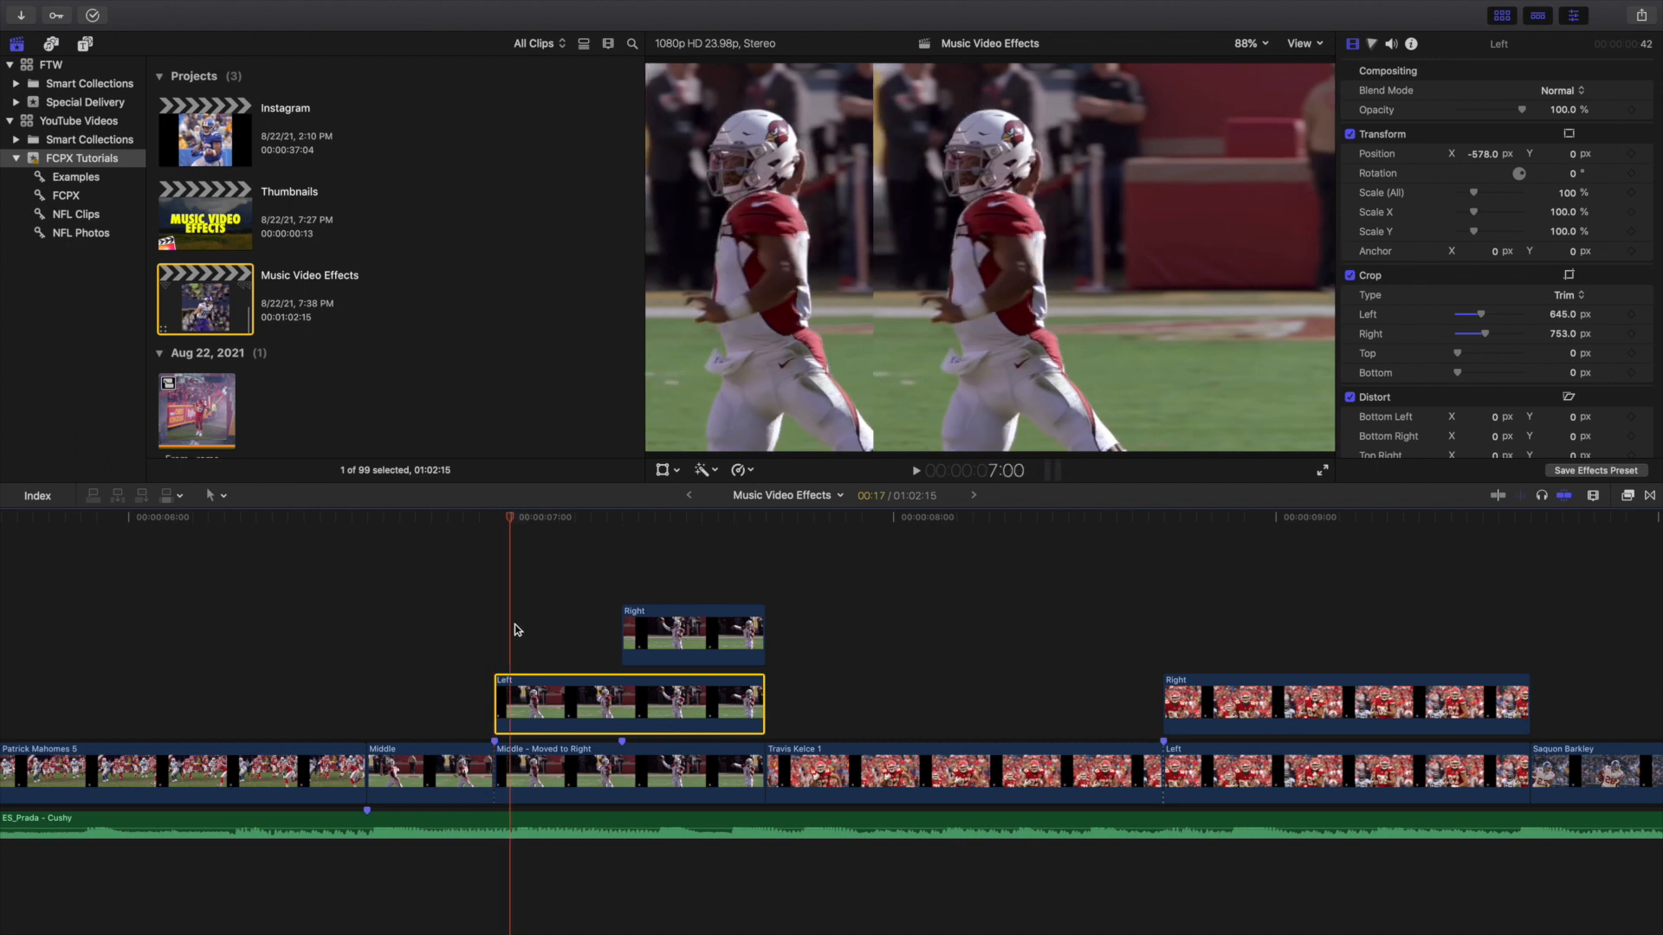
key("Right")
key("Right")
key("Right")
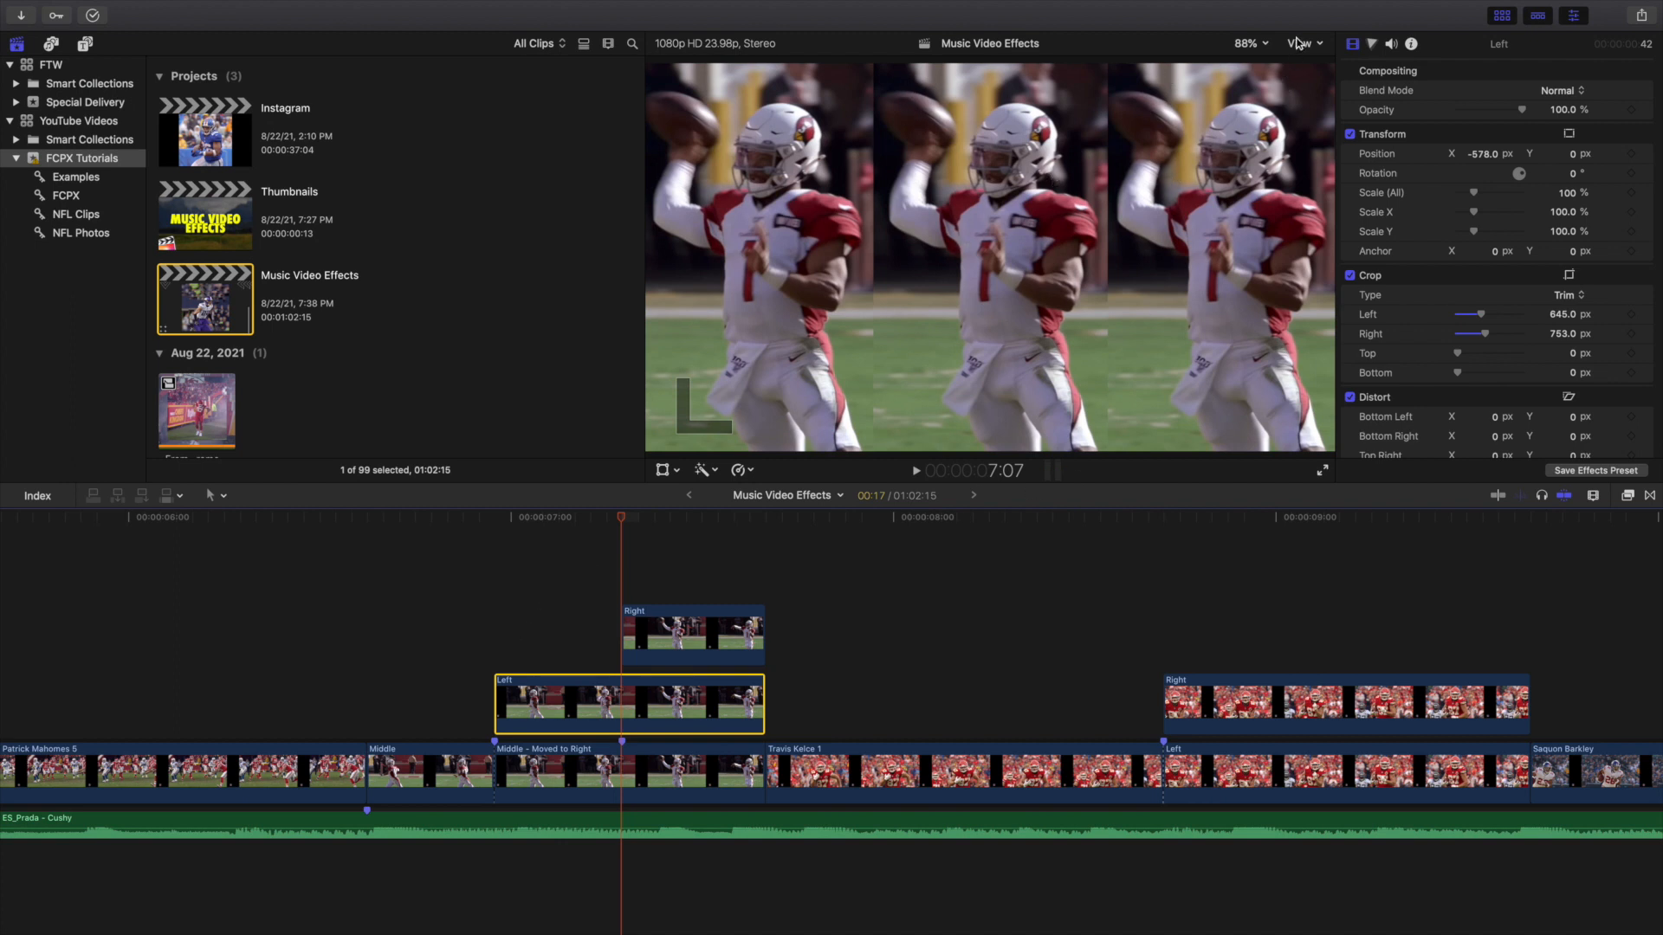
Show the horizon overlay in the viewer to check the three panels' alignment, hide it, and park at the Right clip's start
left_click(1299, 44)
left_click(1320, 359)
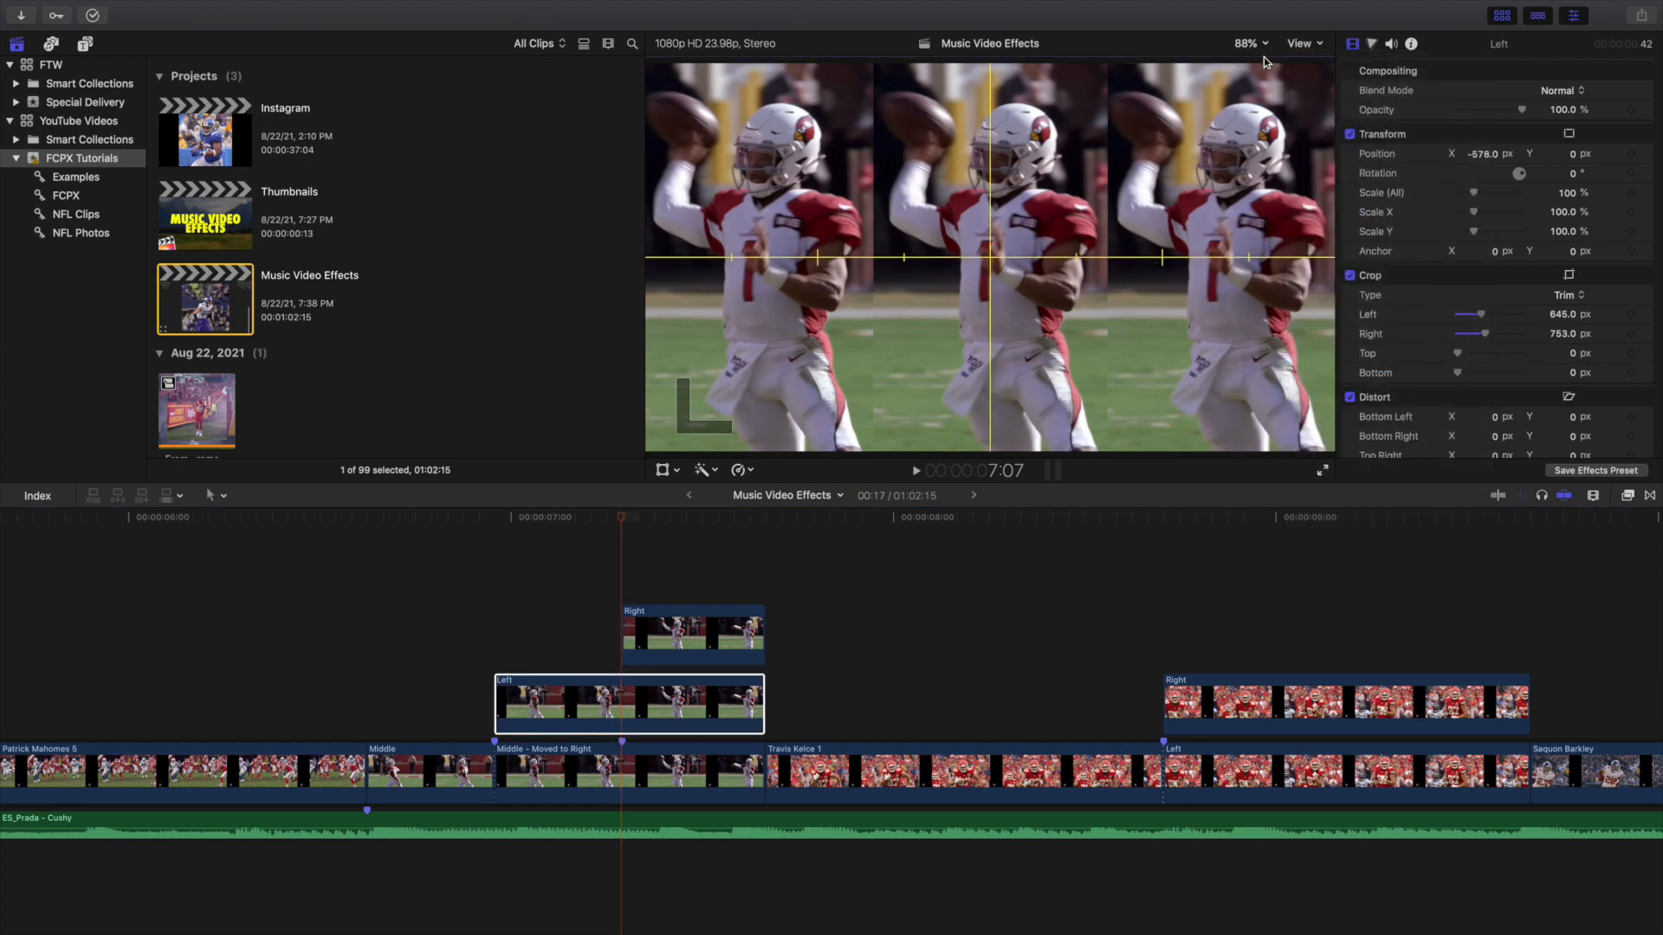
left_click(1299, 43)
key("Escape")
left_click(621, 581)
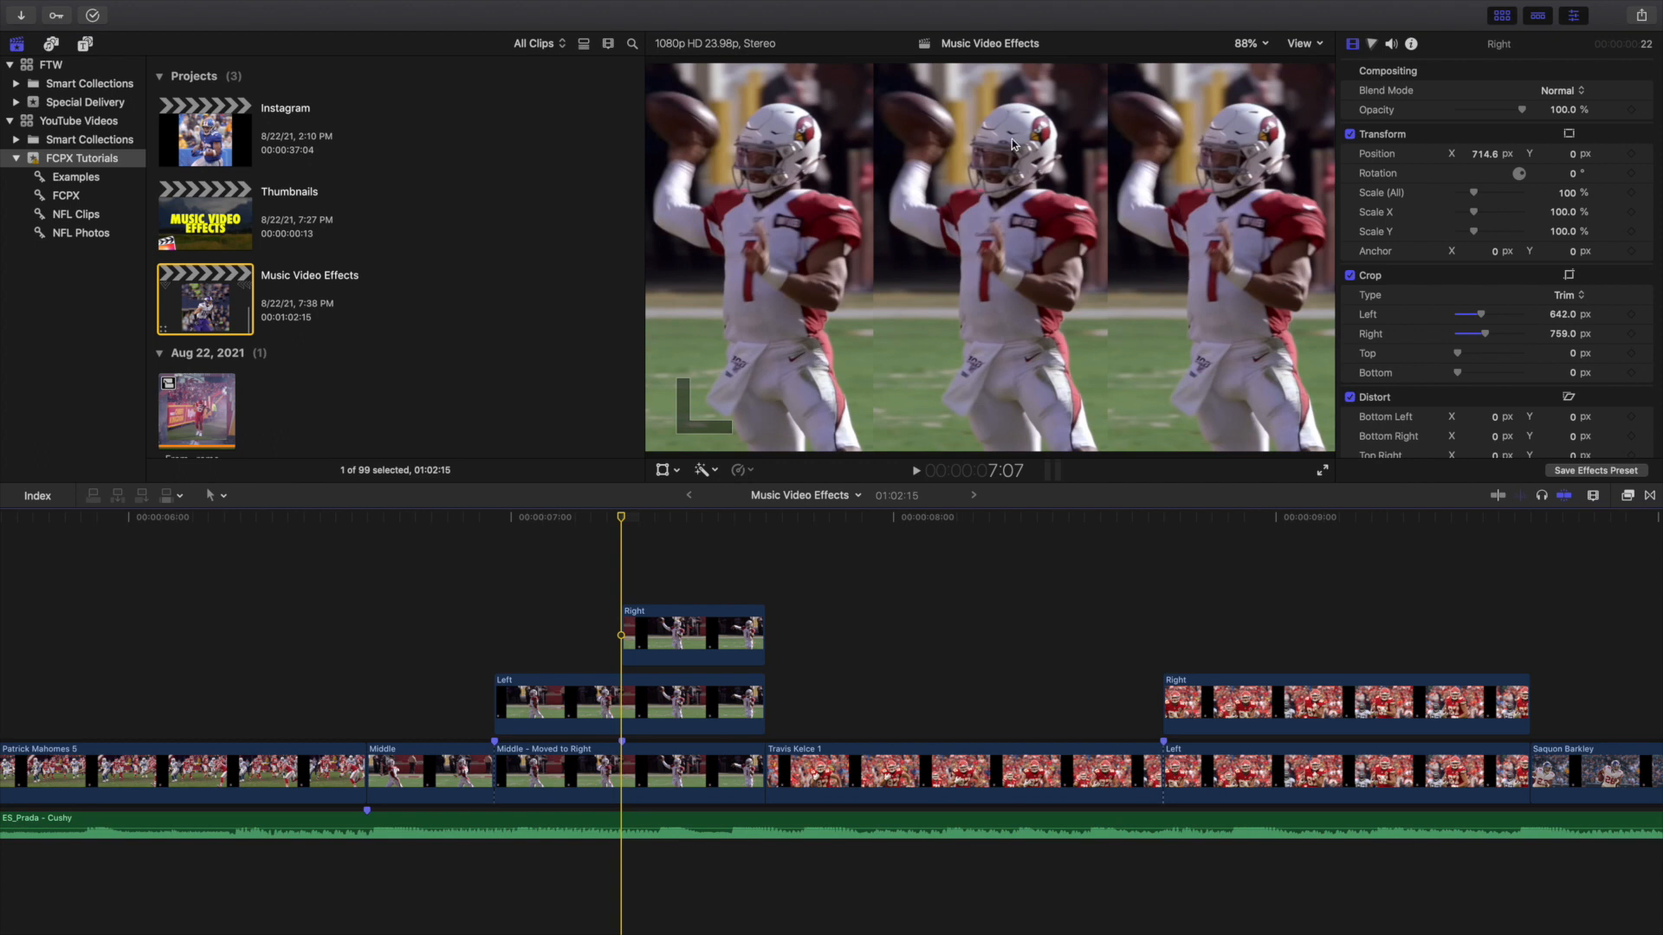
Review the whole three-panel build-up frame by frame, from the Middle clip through the Left clip to the Right clip
left_click(363, 640)
key("Right")
key("Right")
key("Right")
key("Right")
key("Right")
key("Right")
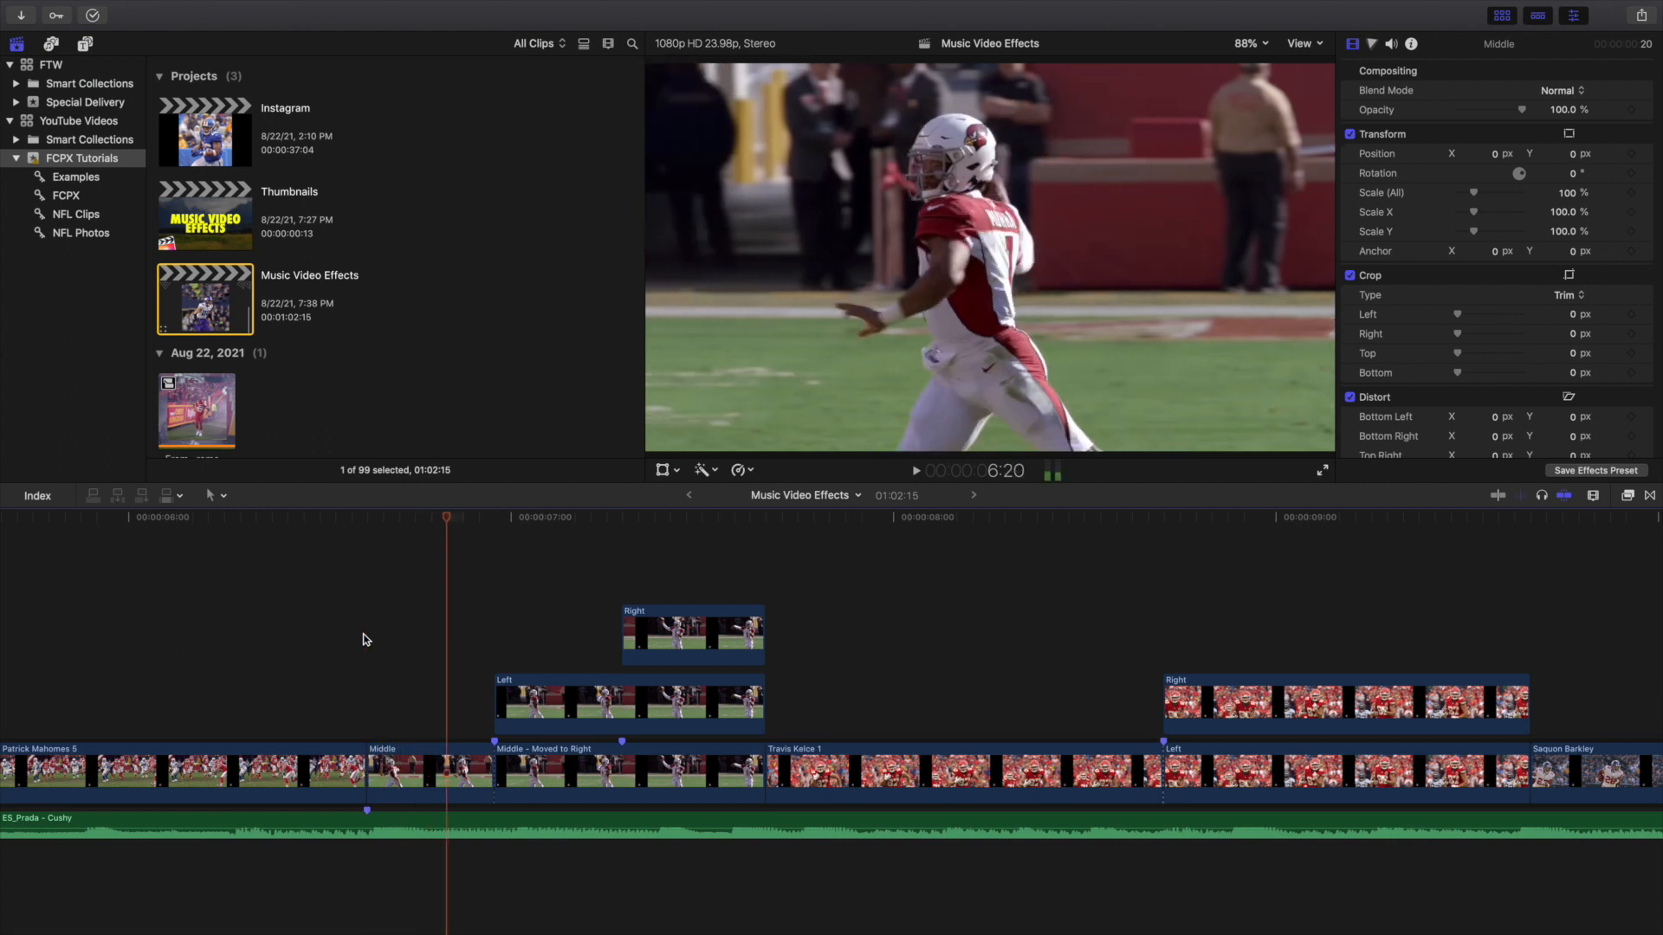
key("Right")
key("Right")
key("Right")
key("Right")
key("Right")
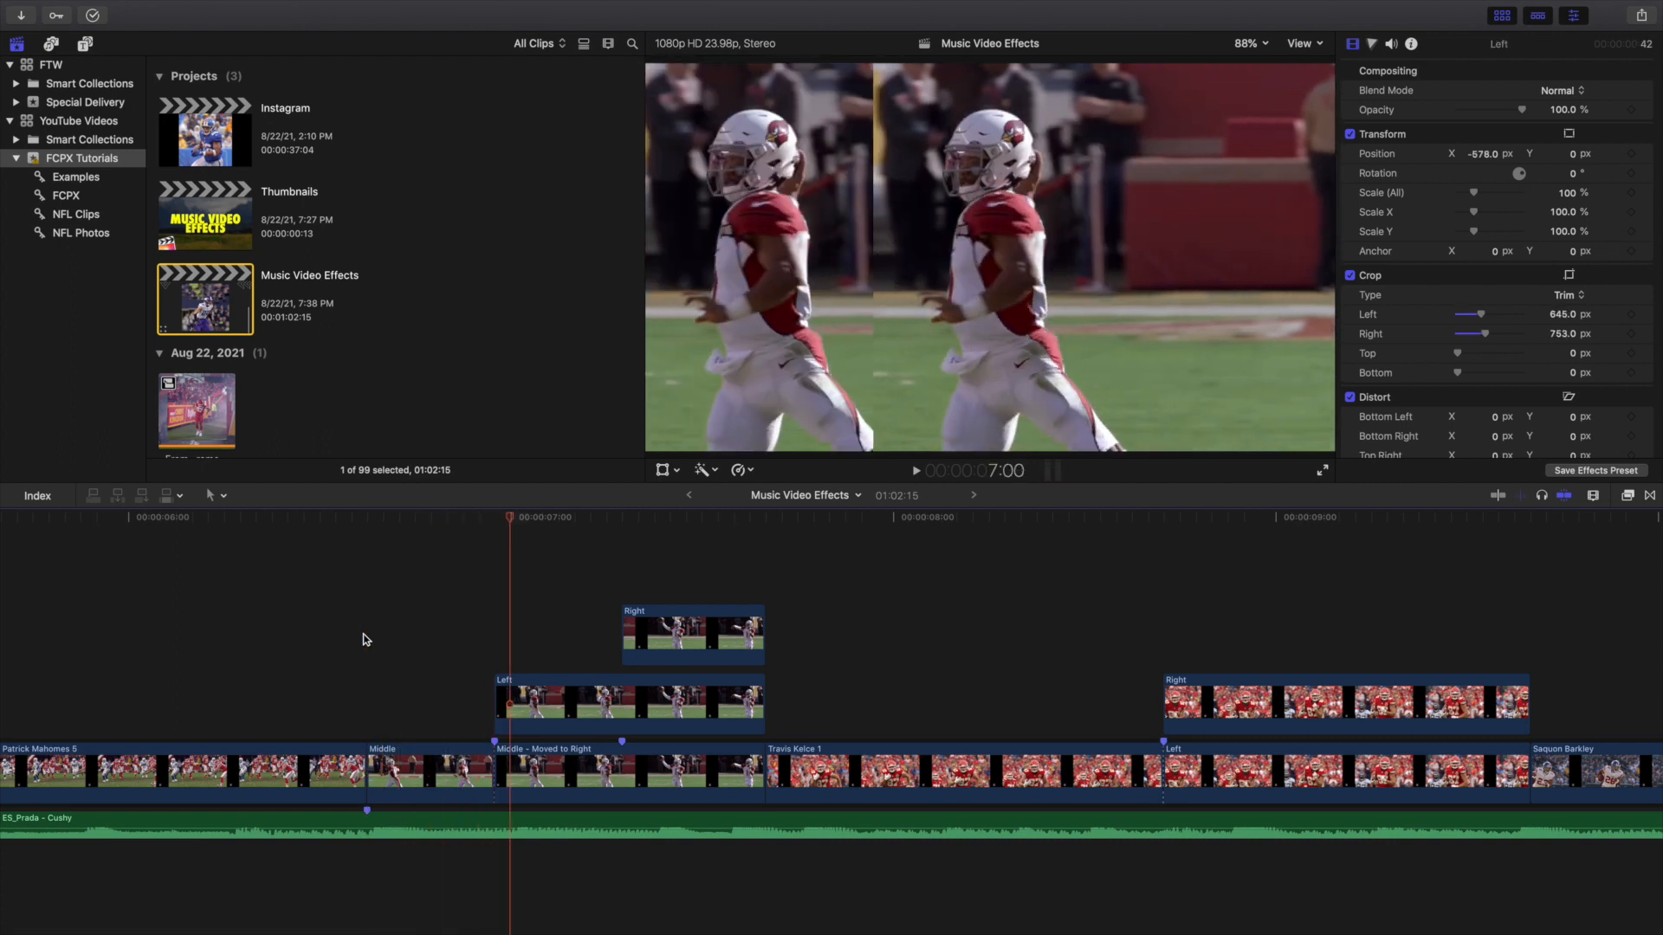
key("Right")
key("Right")
key("Right")
key("Right")
key("Right")
key("Right")
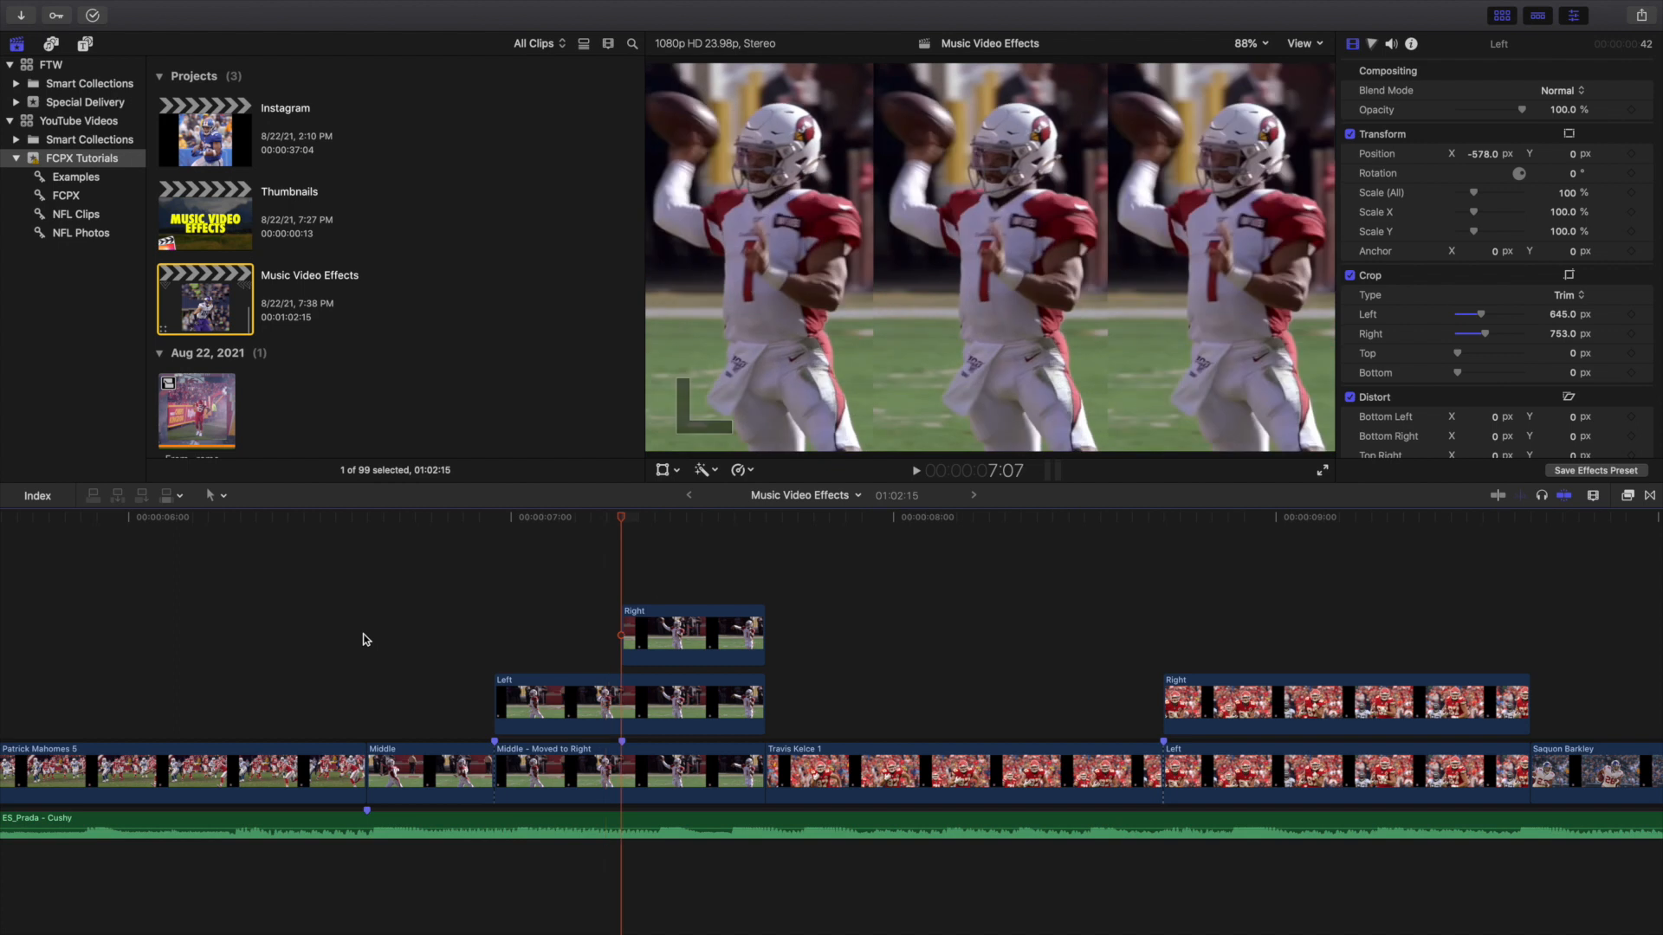
Play the Travis Kelce 1 clip into its two-panel Left and Right split, and inspect the Right clip
scroll(533, 600, "right", 10)
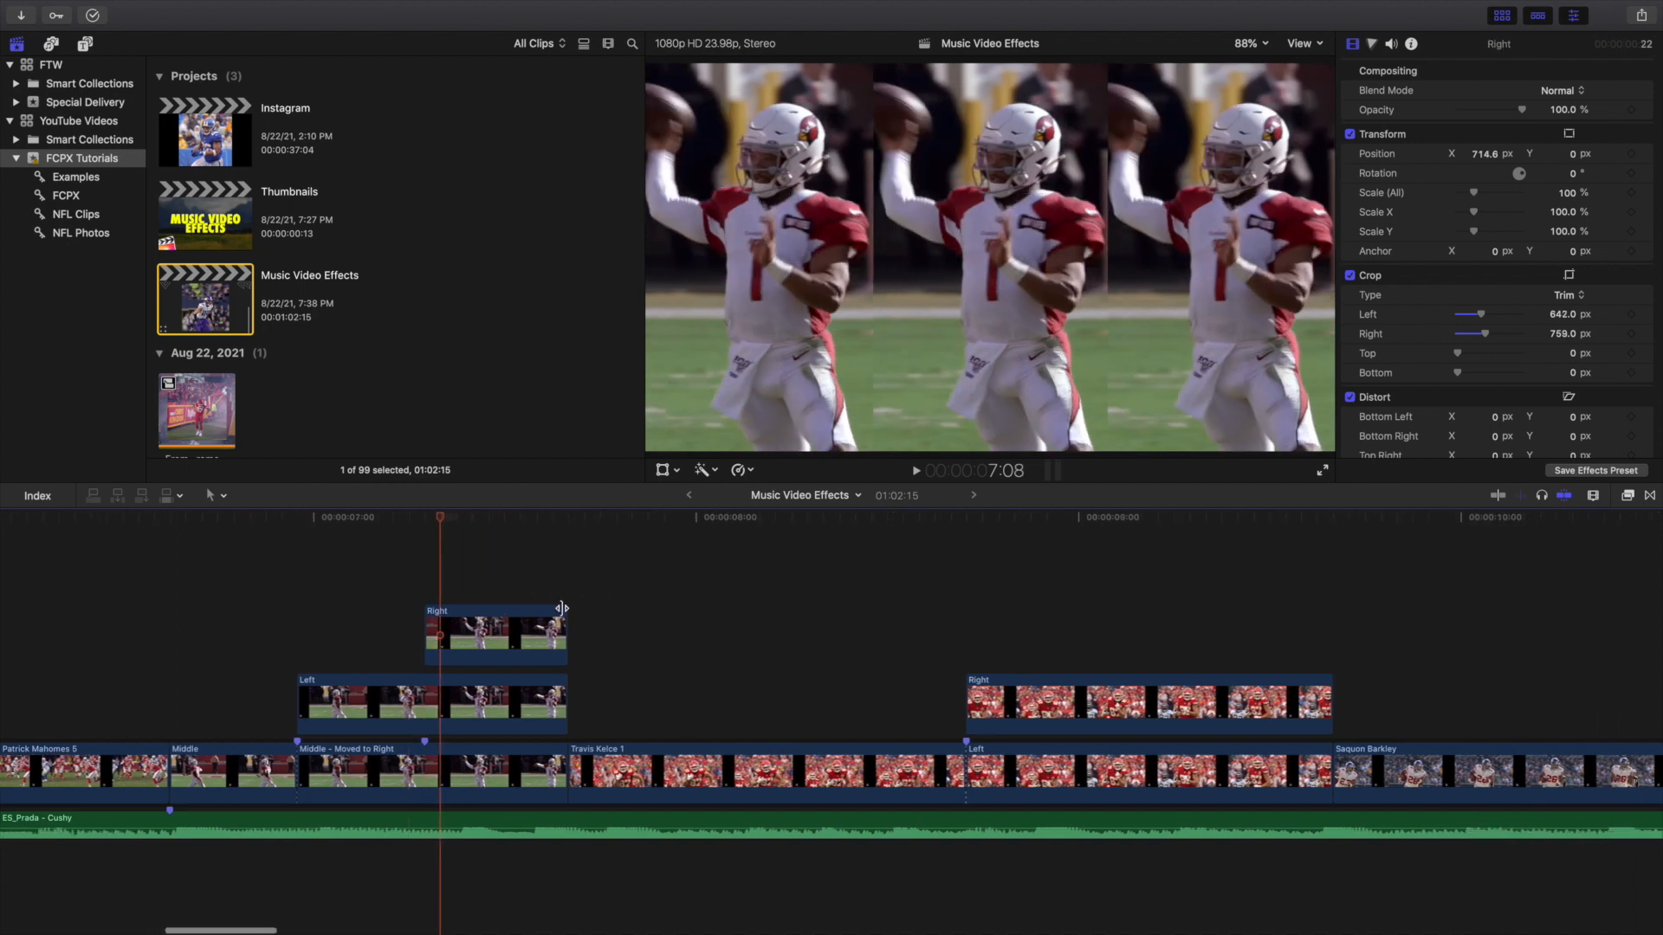
left_click(239, 637)
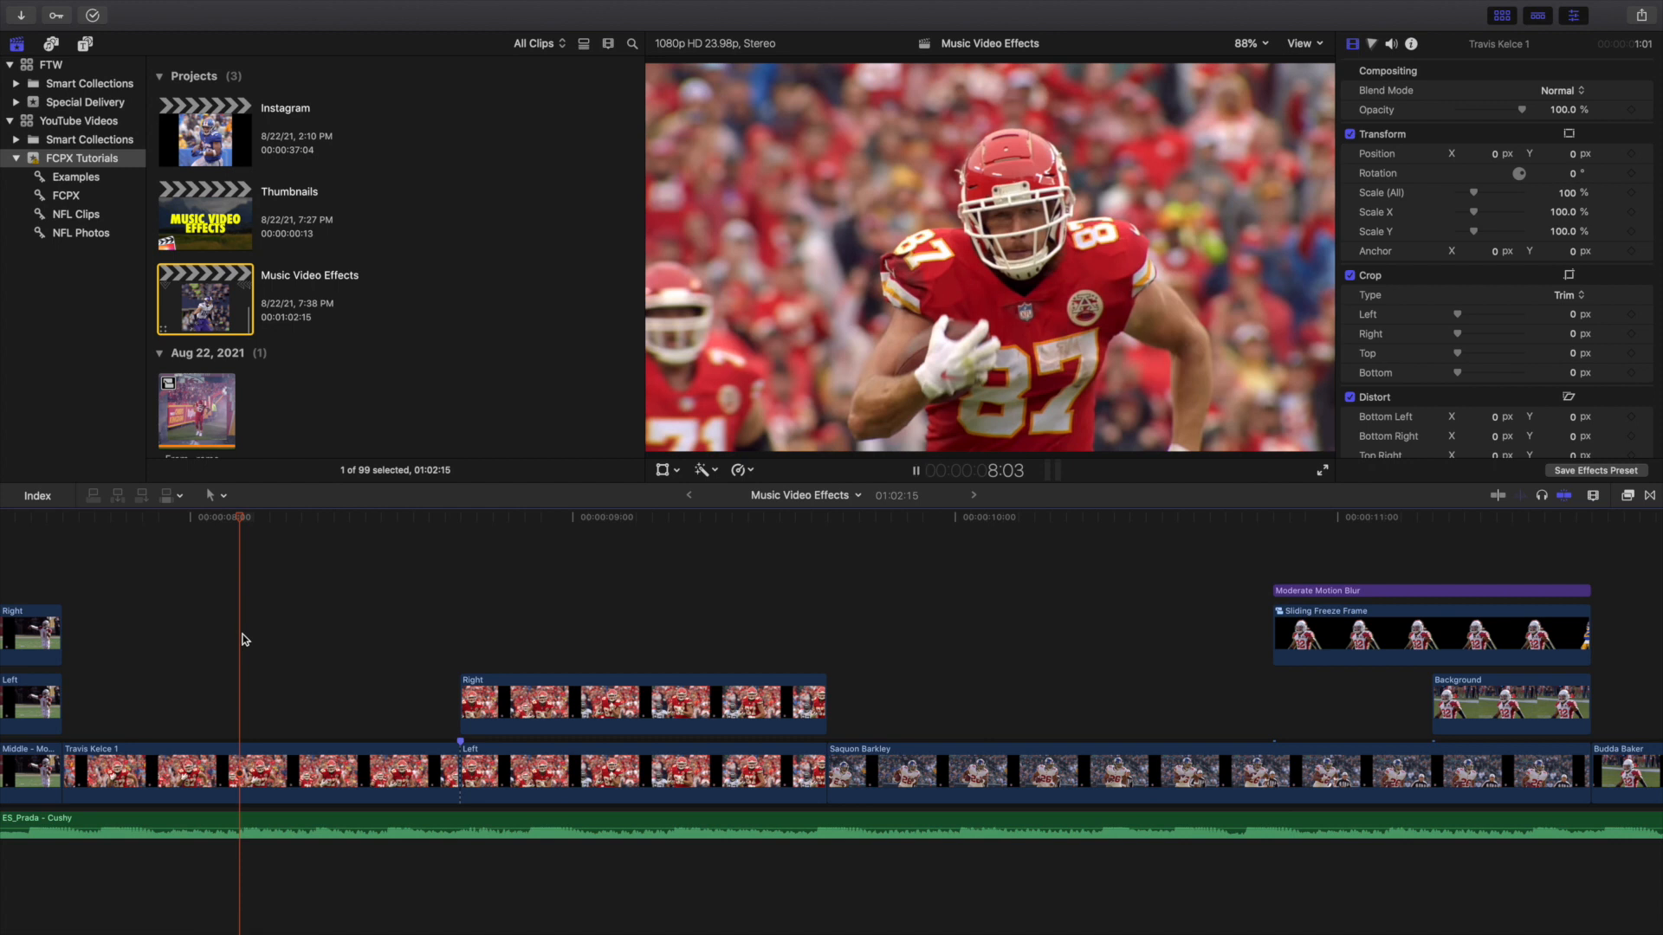
key("space")
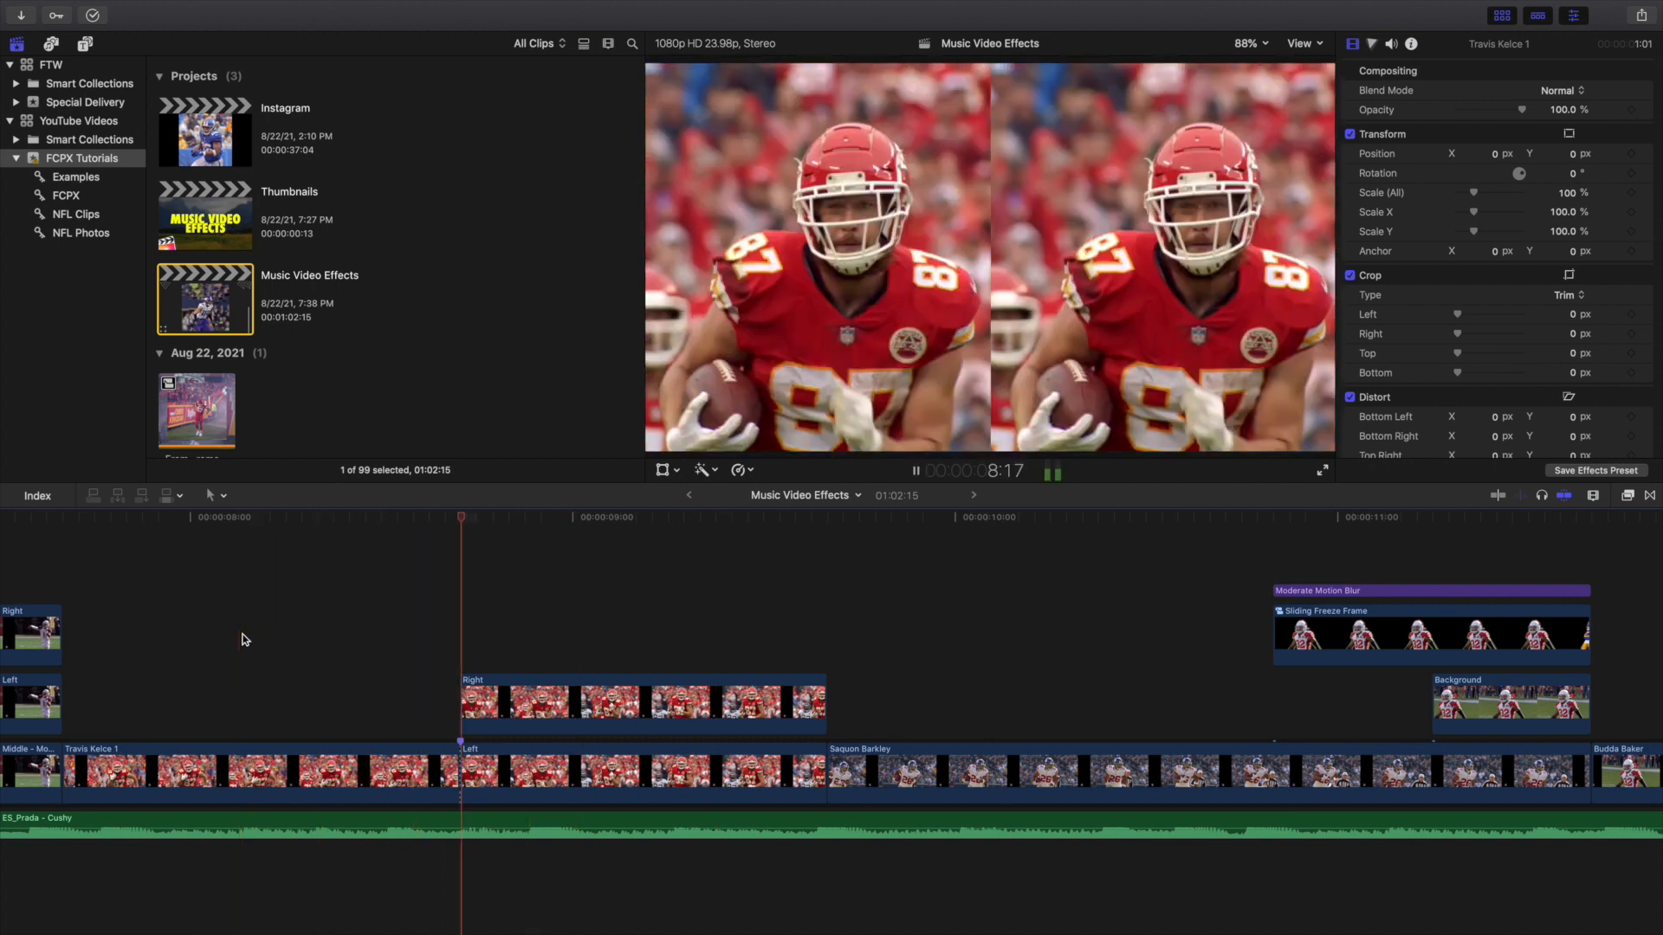
left_click(241, 639)
key("space")
left_click(473, 695)
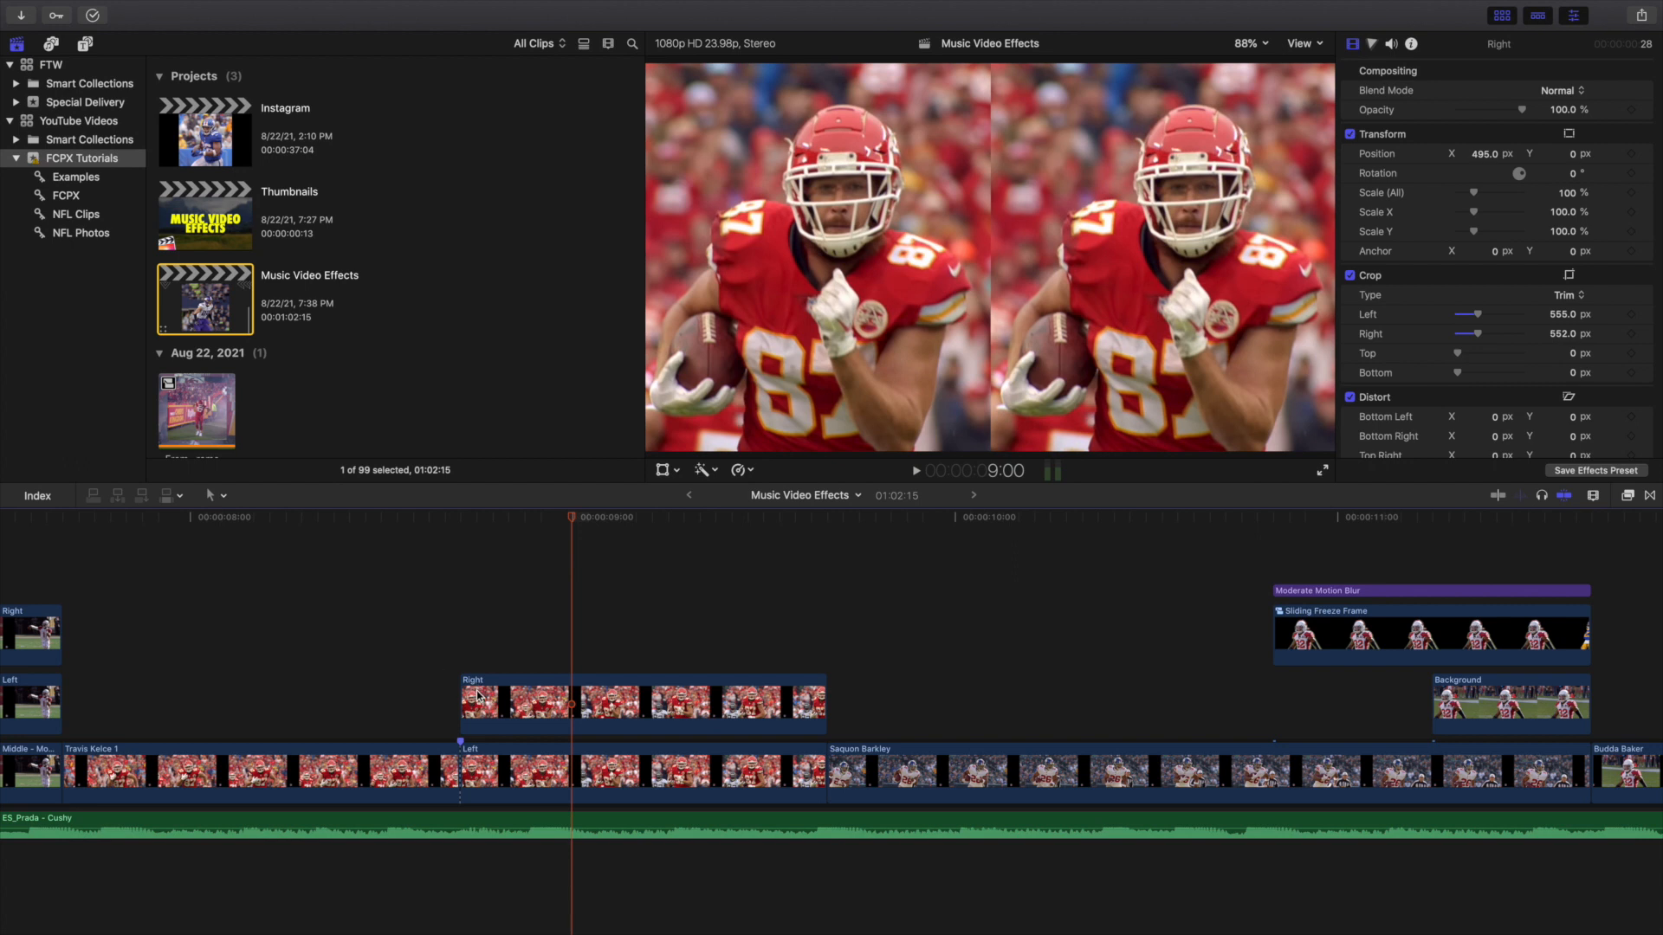
Select the Sliding Freeze Frame clip and examine its keyframed vertical slide frame by frame, up to the start of the Background clip
scroll(571, 692, "right", 10)
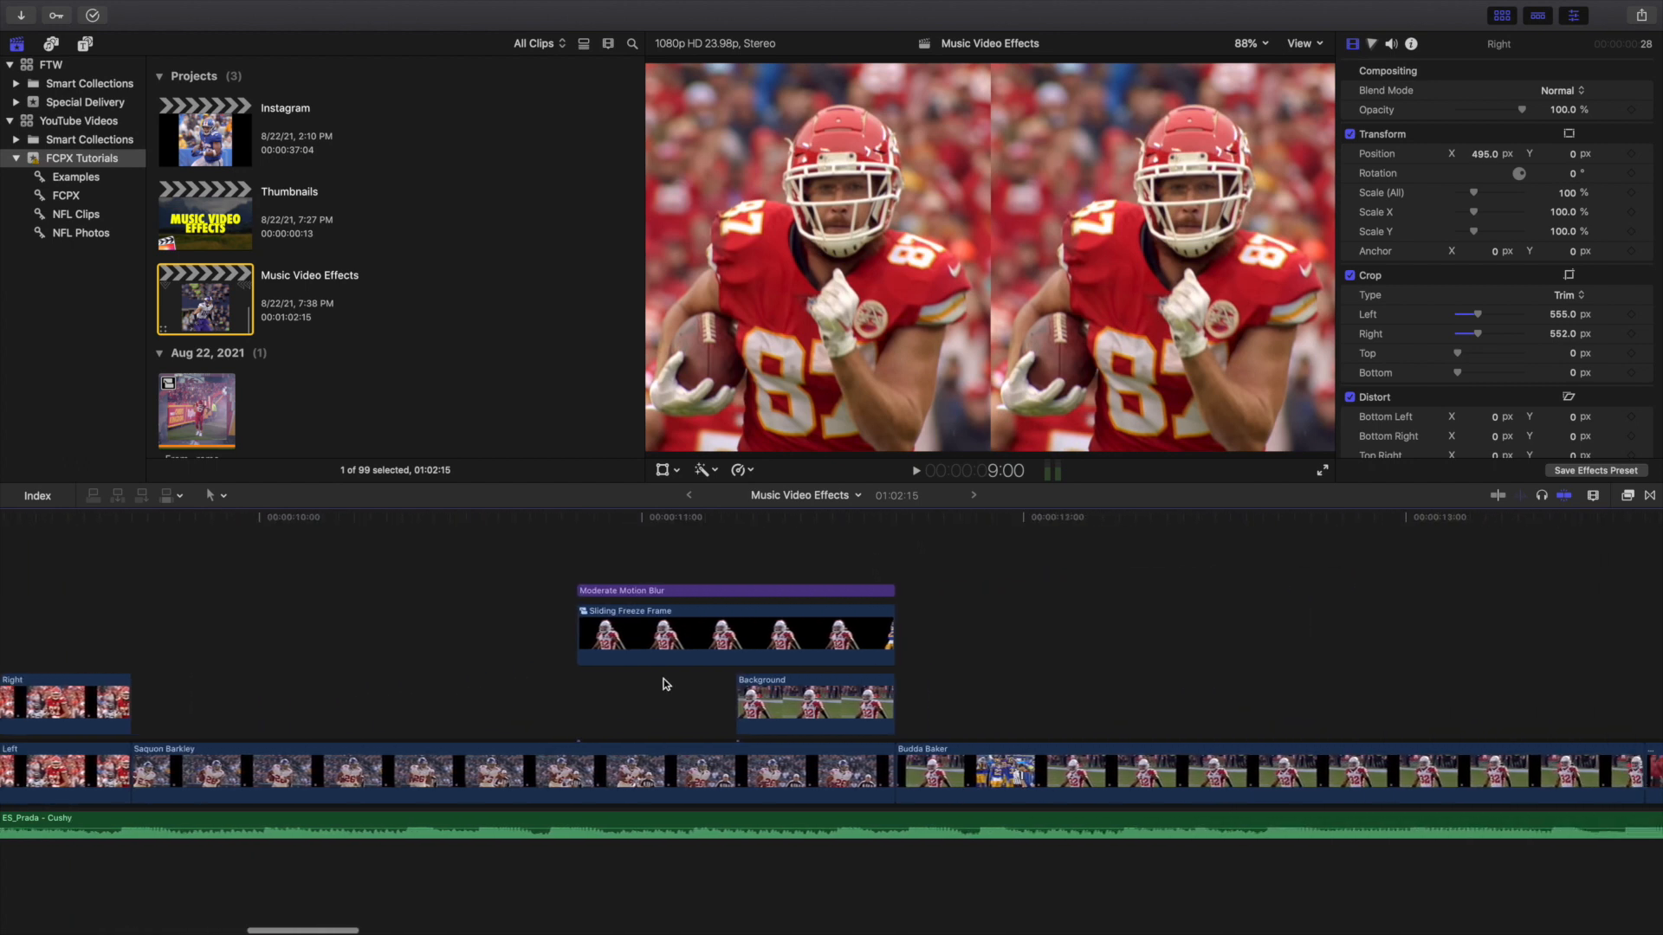
left_click(575, 546)
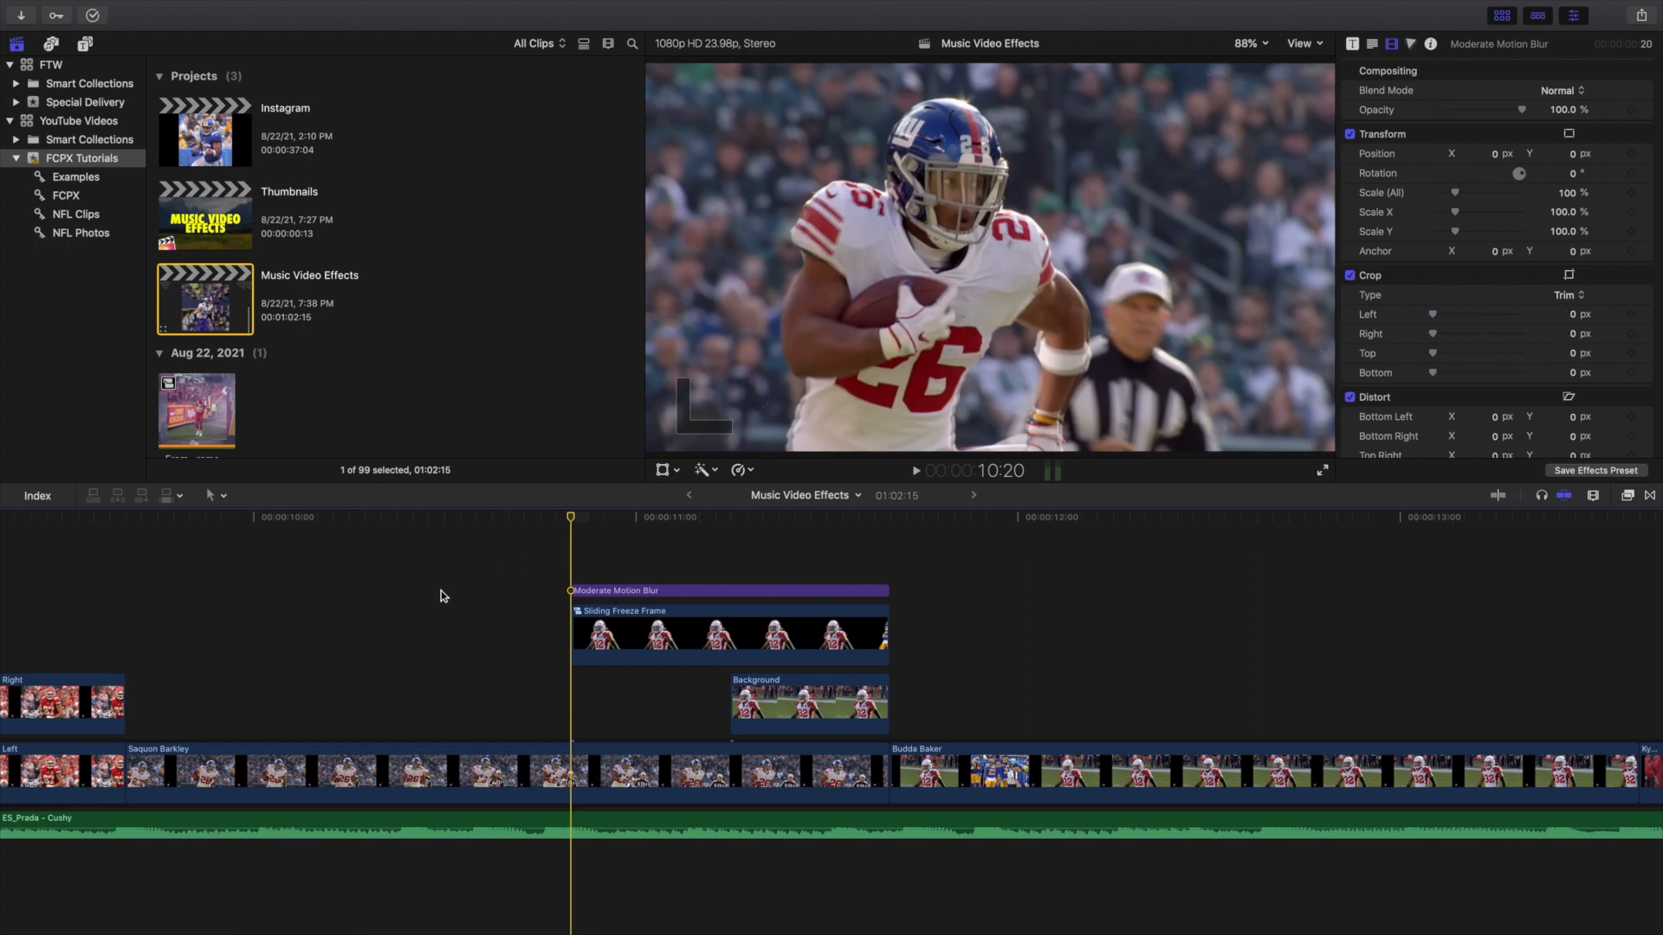
left_click(651, 628)
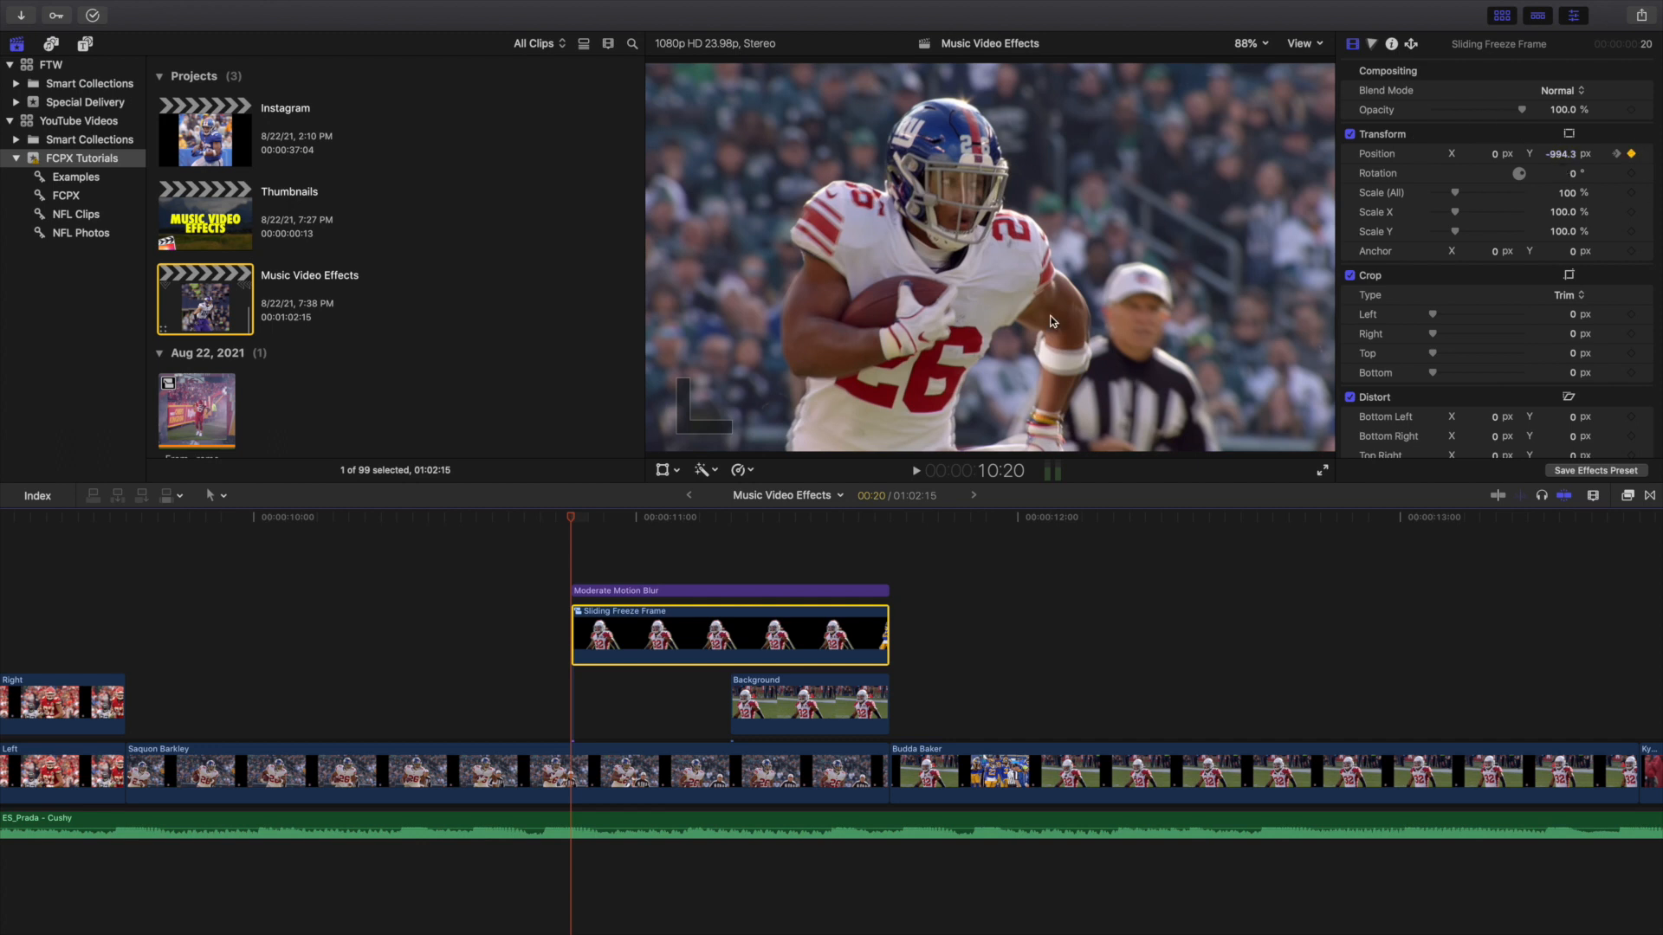
key("Right")
key("Right")
key("Right")
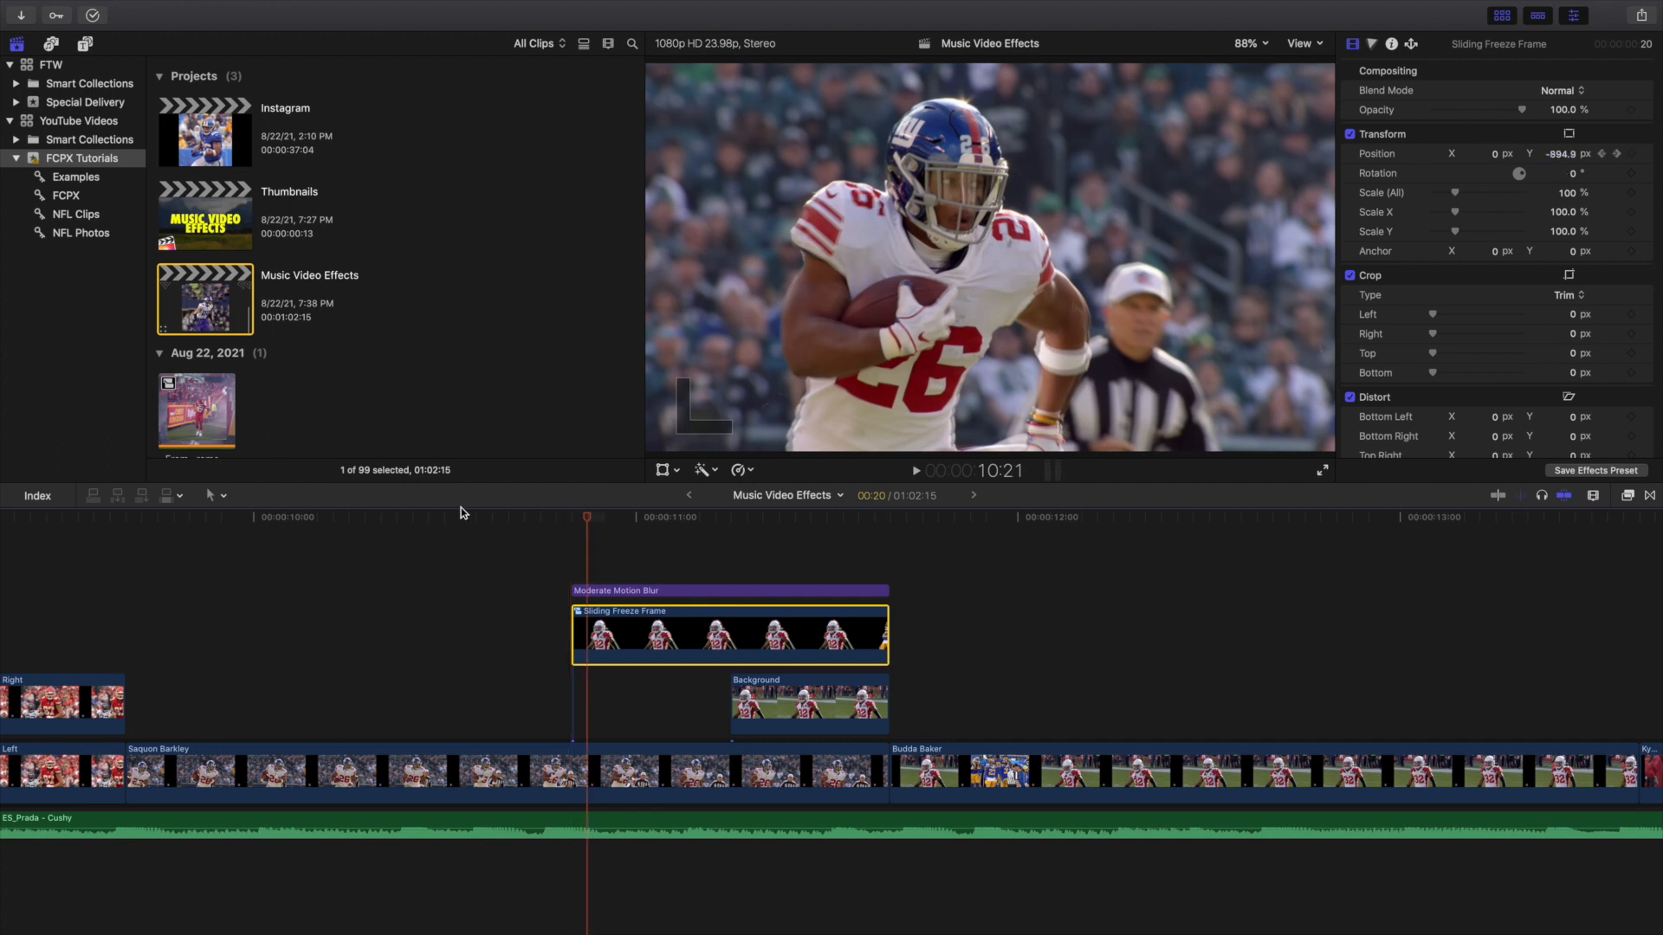
key("Right")
key("Right")
key("Right")
key("Right")
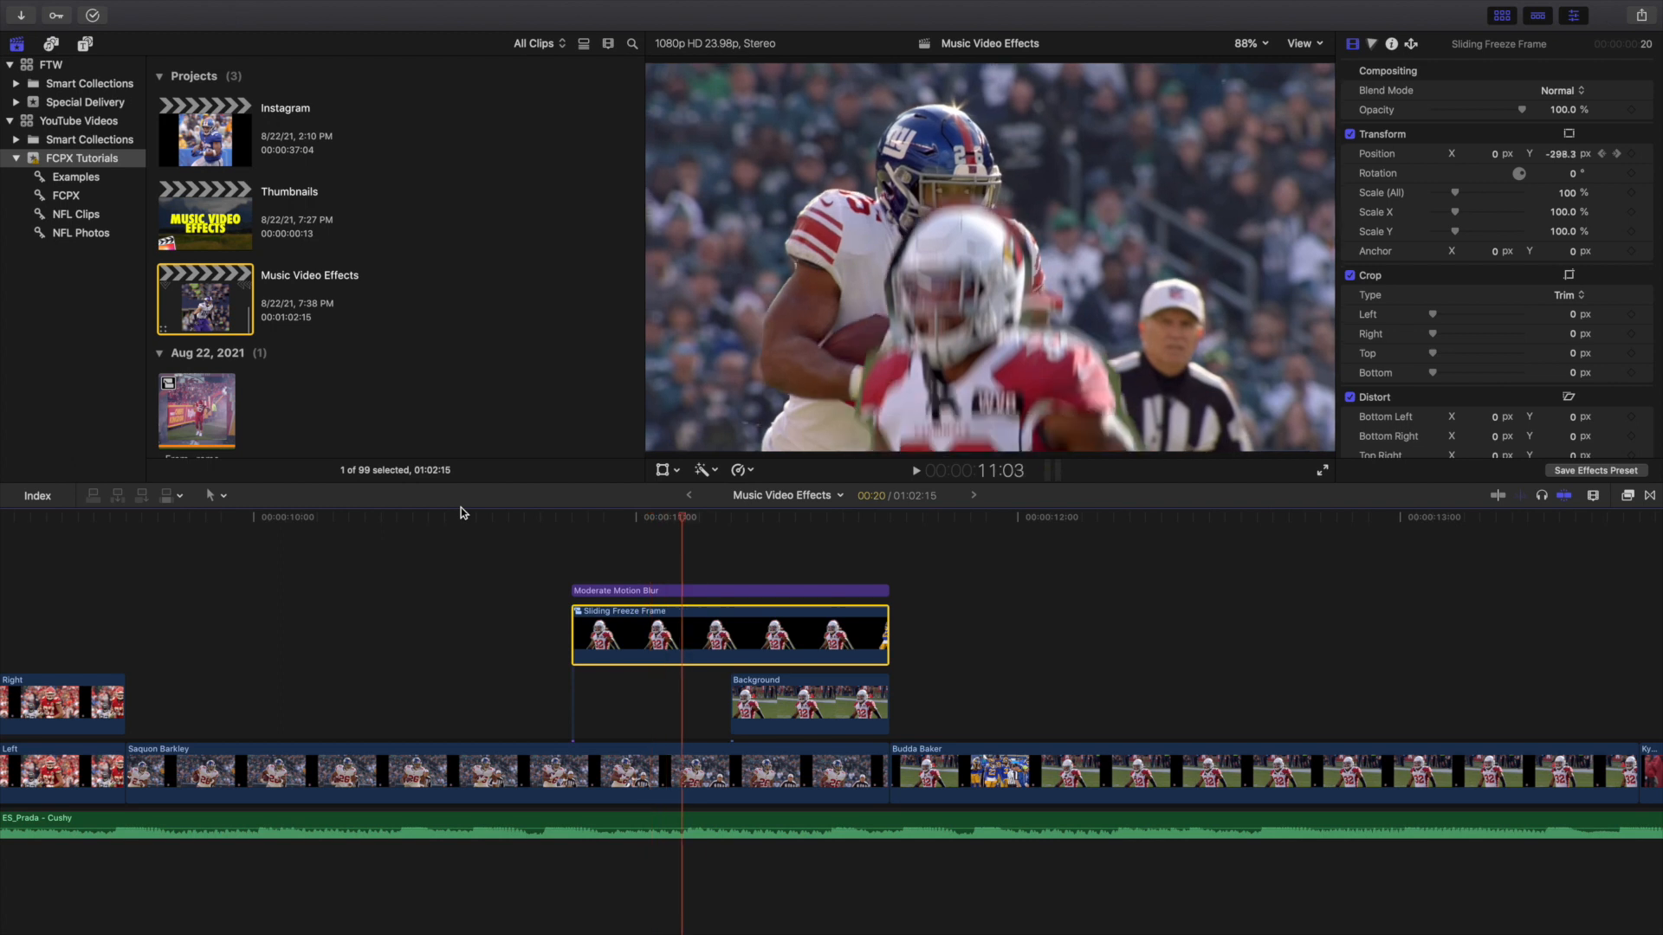
key("Right")
key("Right")
key("Right")
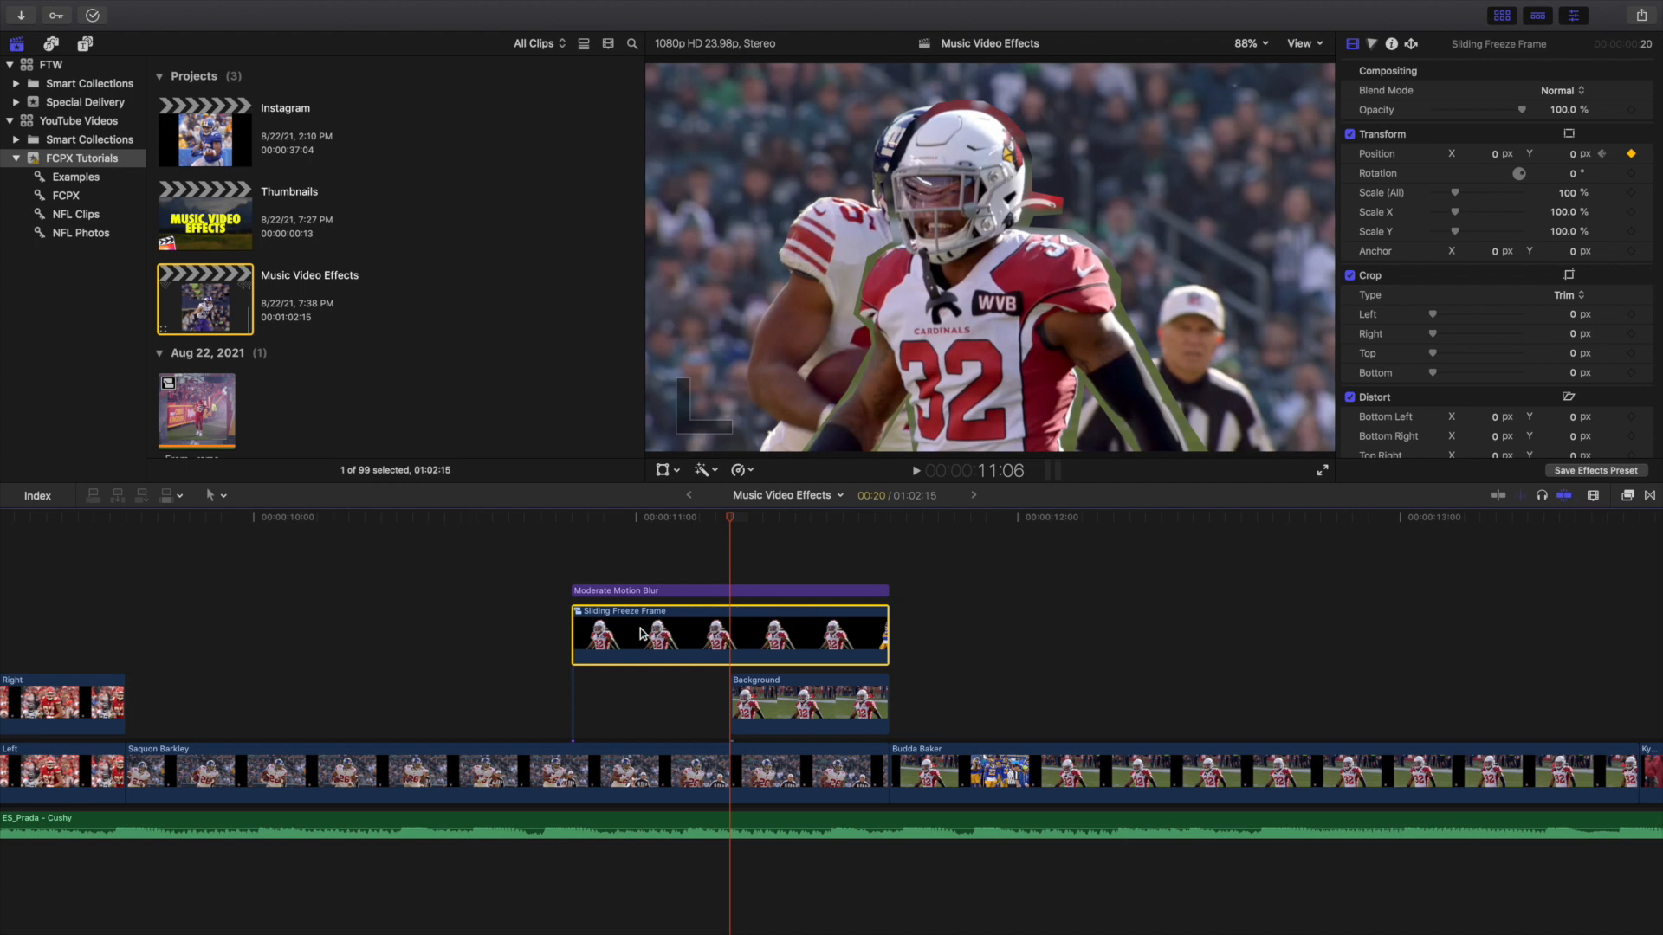
Select the Background clip below the freeze frame and examine its keyframed scale animation frame by frame to the clip's end
left_click(762, 697)
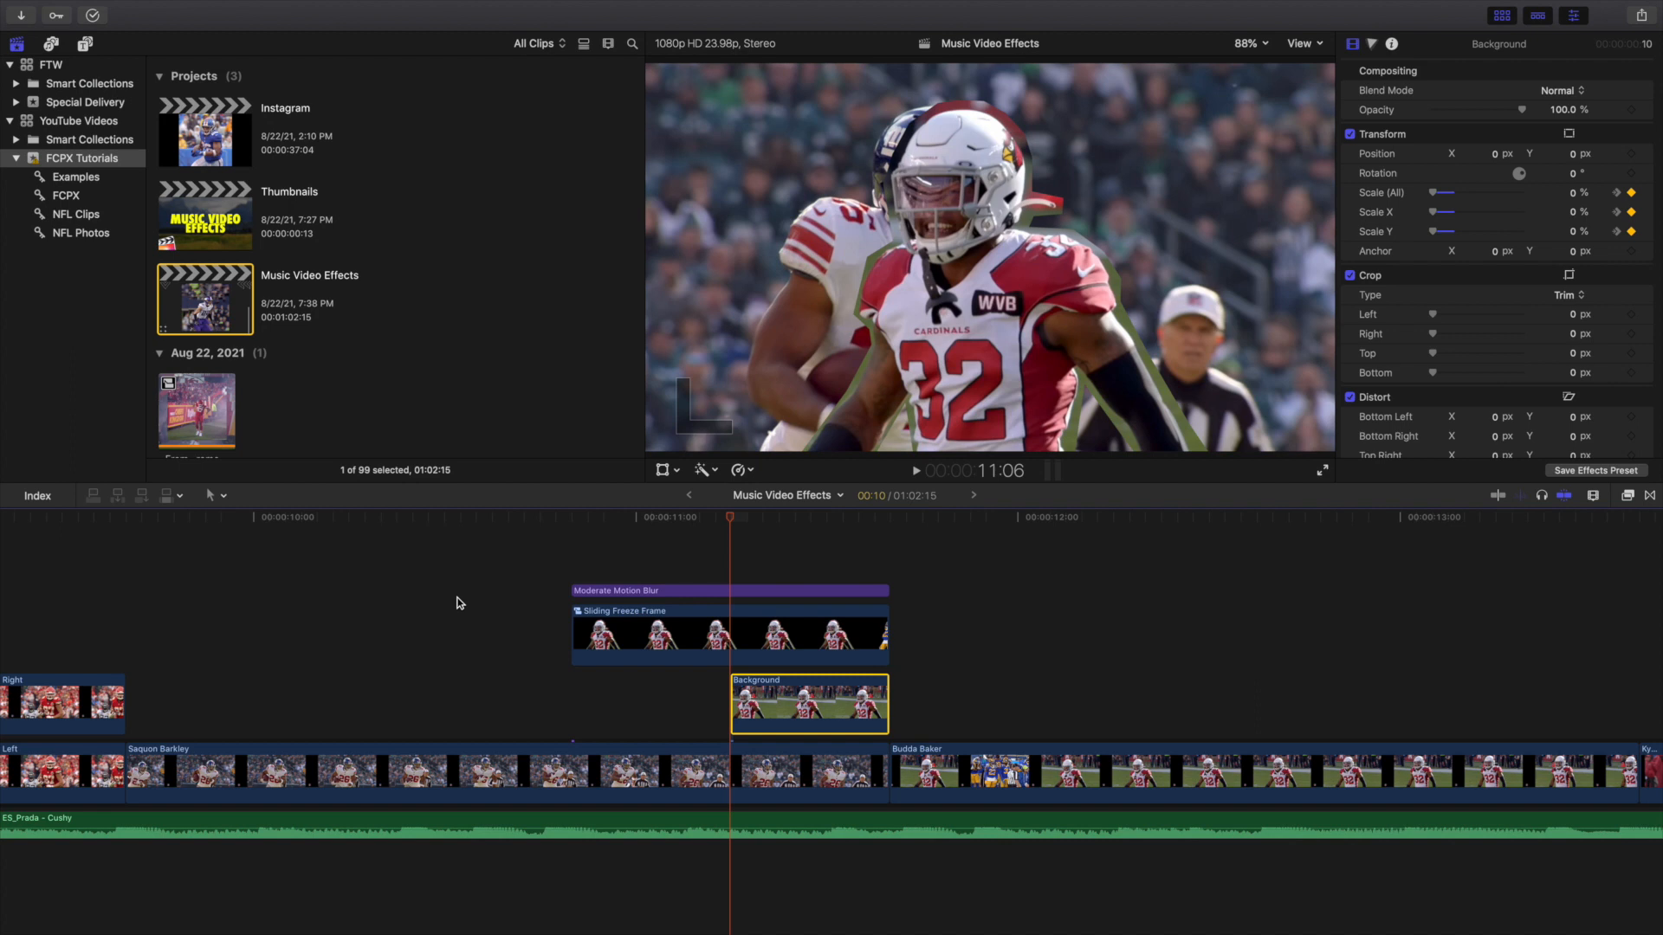
key("Right")
key("Right")
key("Right")
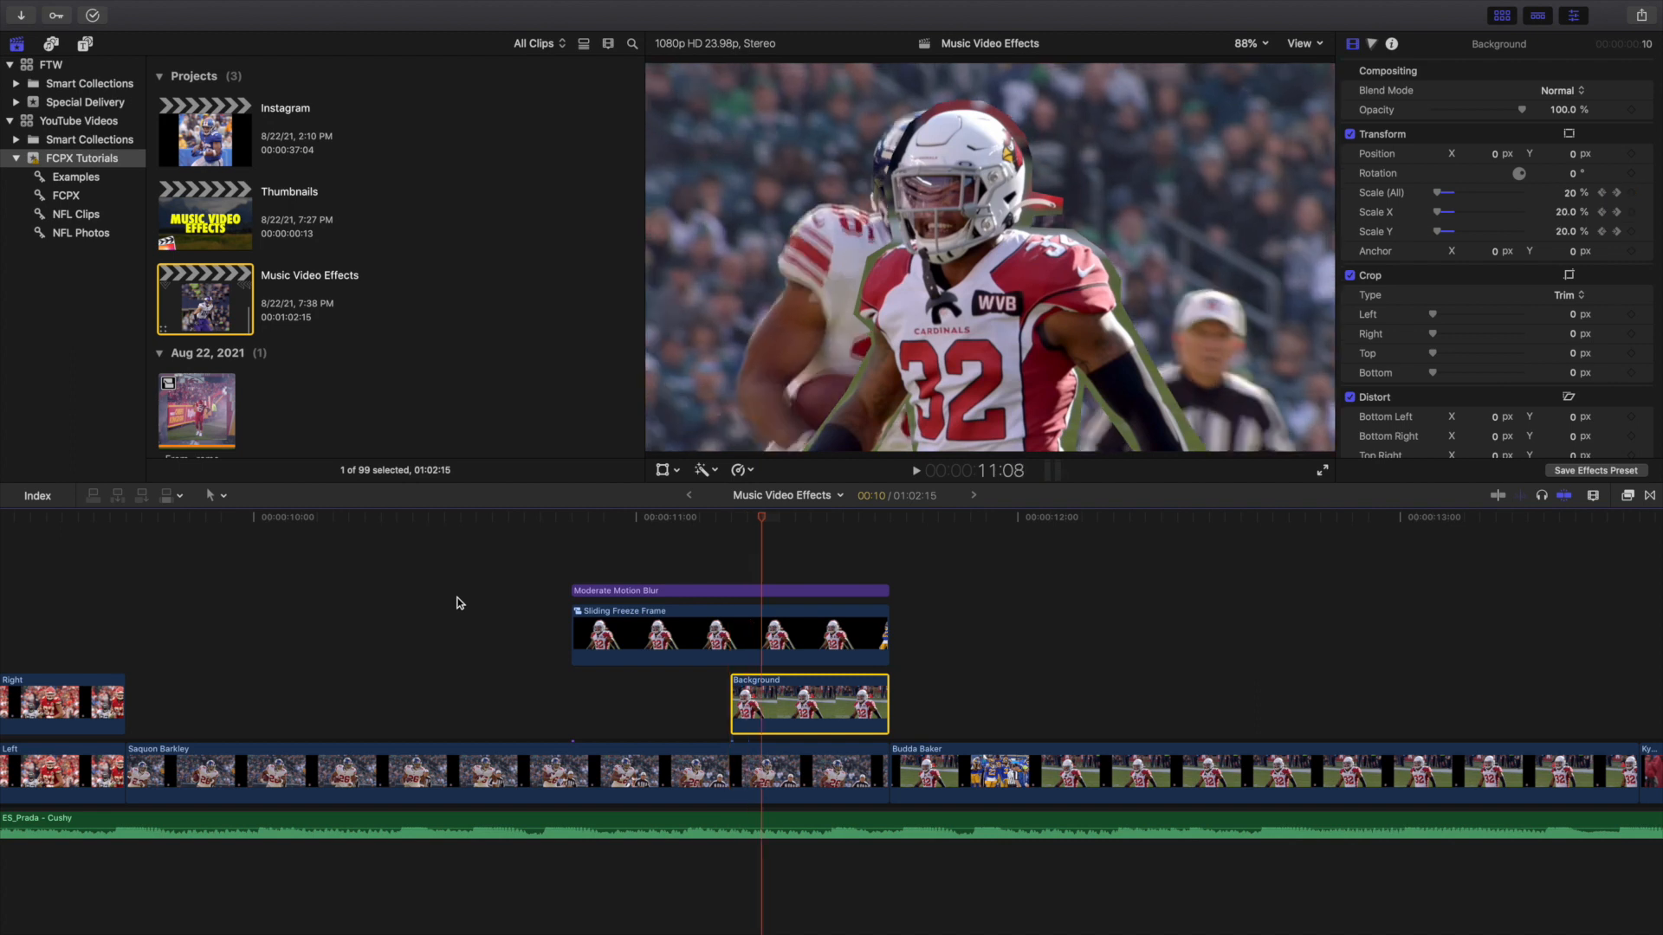
key("Right")
key("Right")
key("Right")
key("Right")
key("Right")
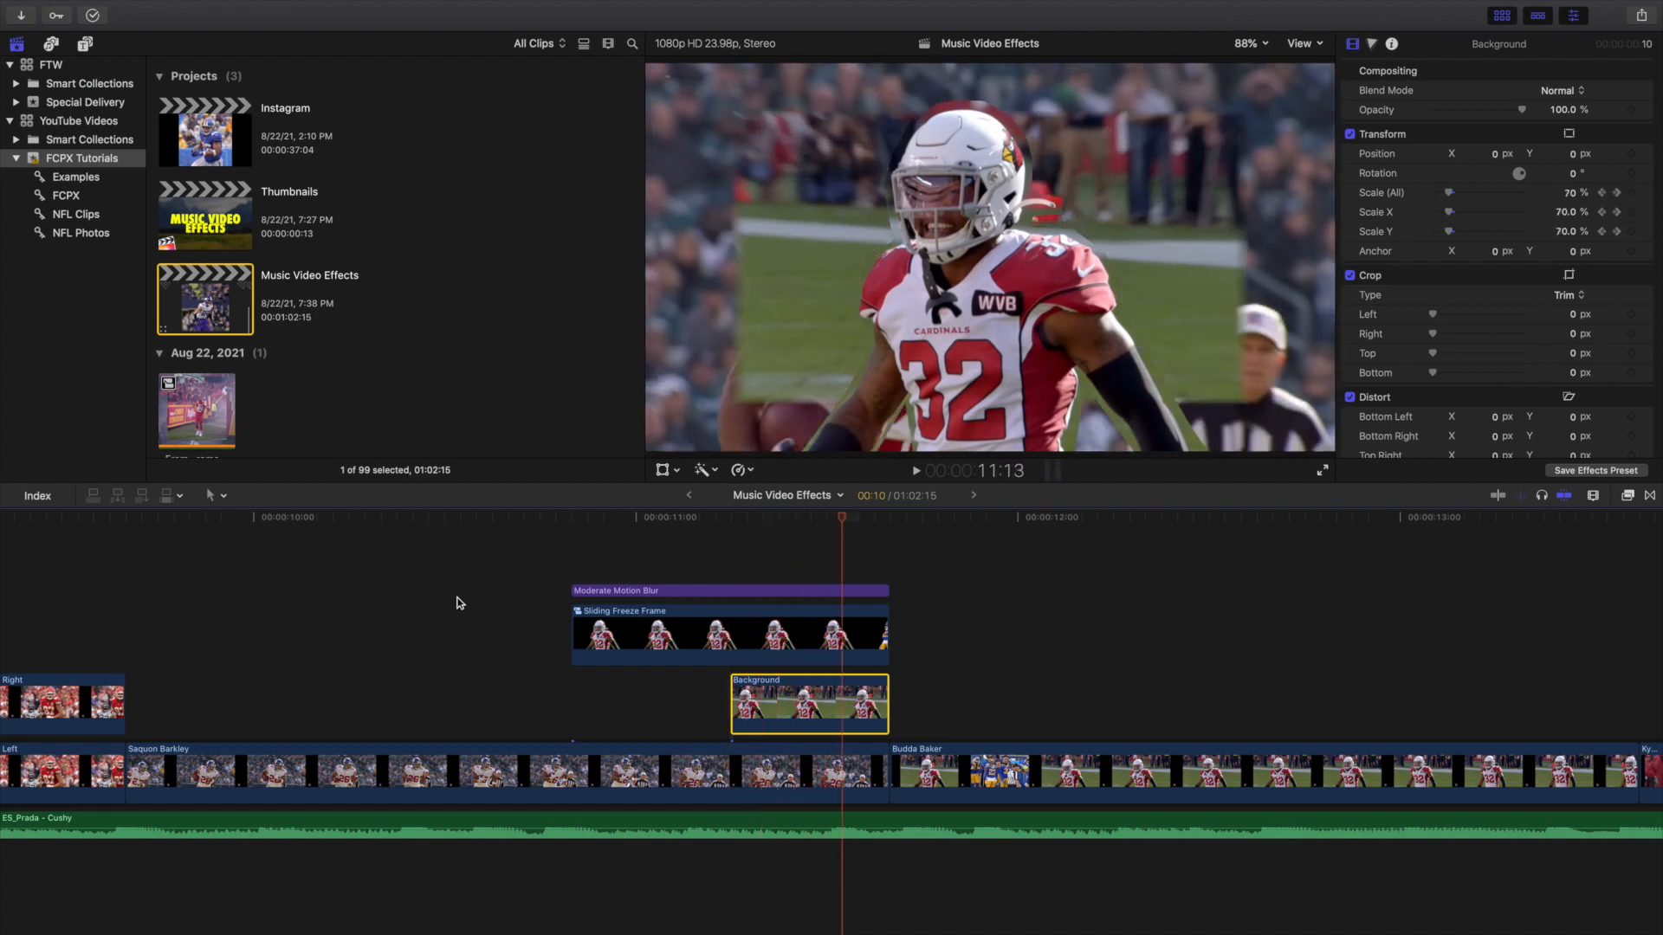
key("Right")
key("Right")
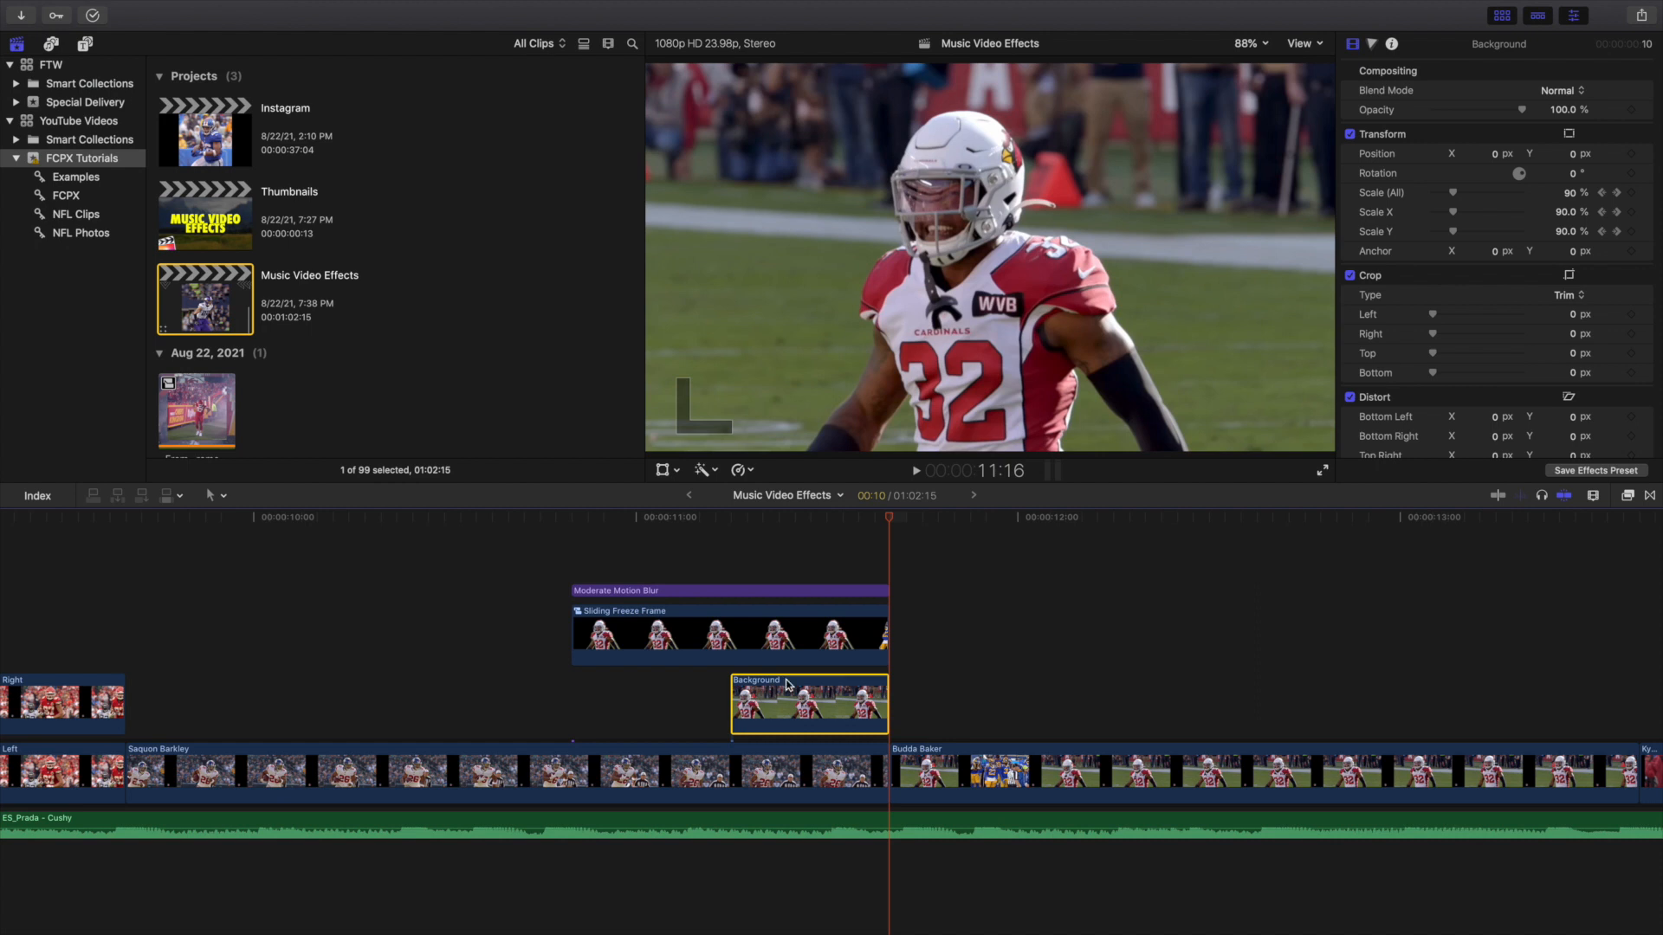
Play the stacked Kyler Murray 2 section and inspect the Flipped layer and the scaled copy above it
scroll(827, 672, "right", 10)
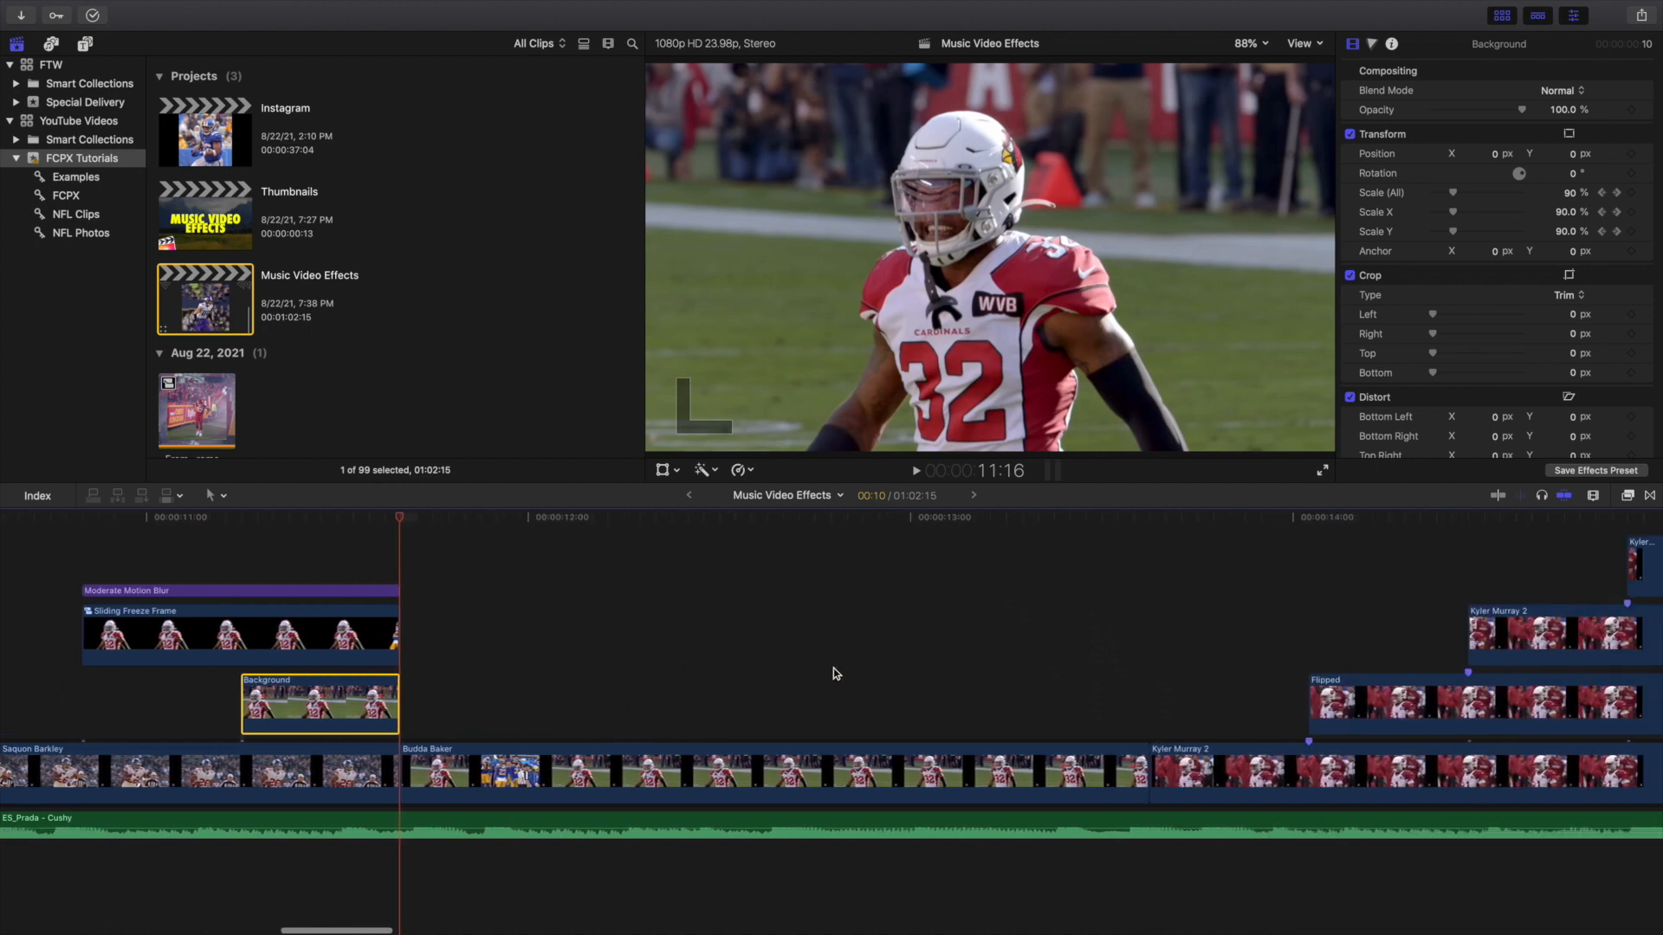
scroll(834, 673, "right", 6)
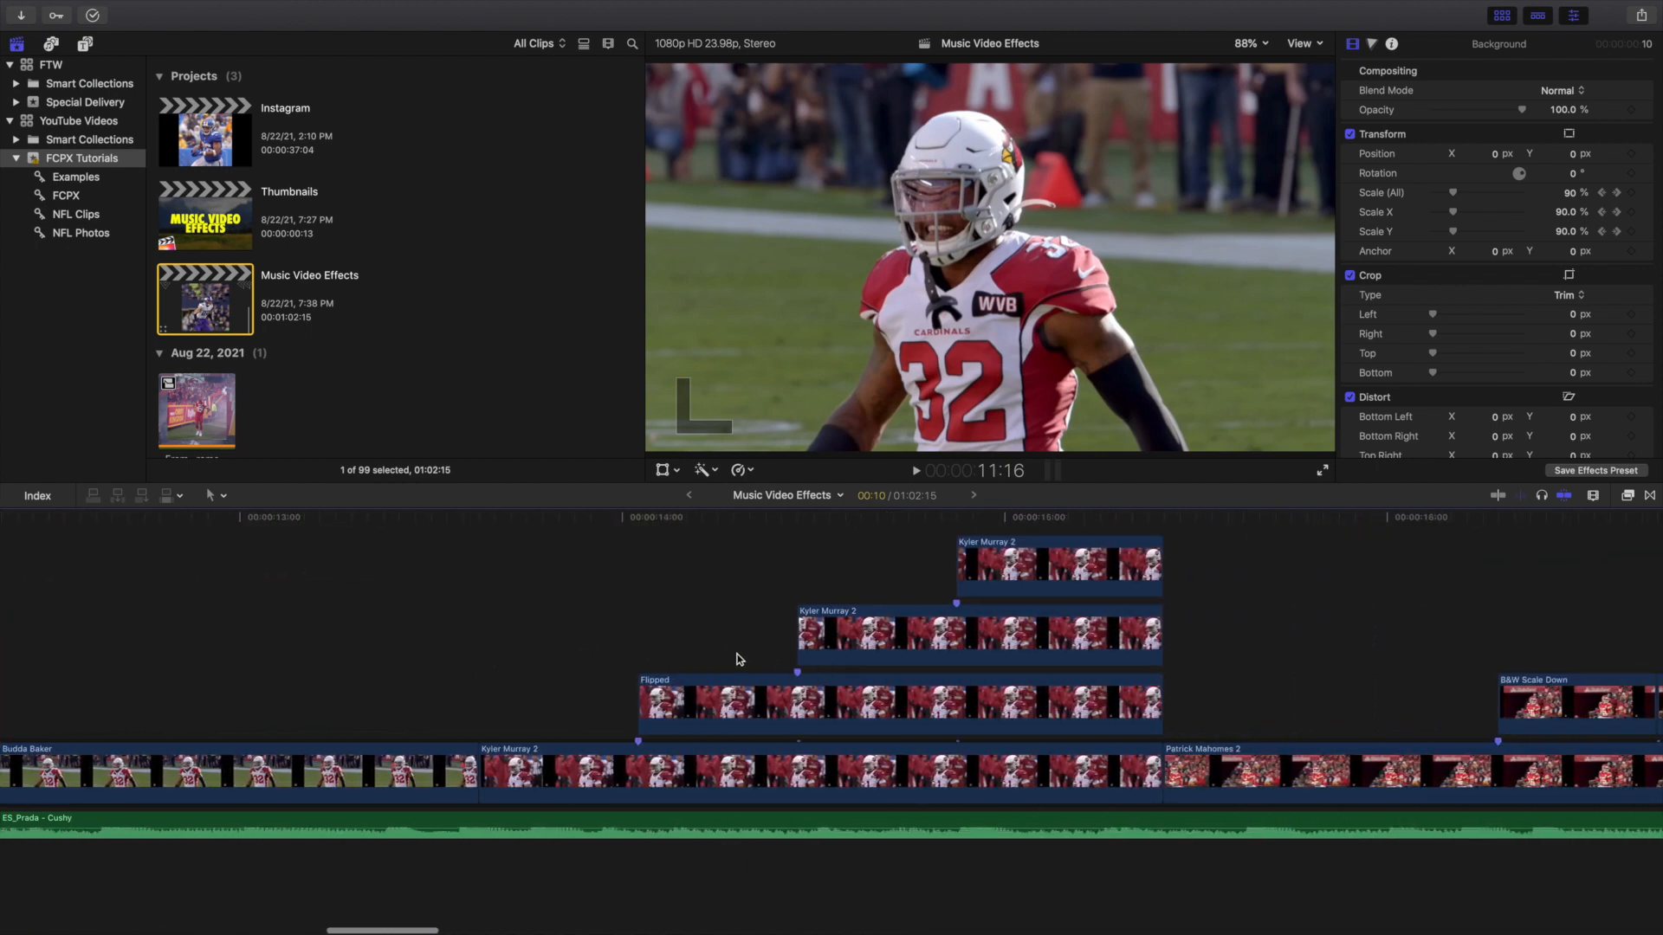
scroll(712, 658, "up", 1)
left_click(478, 640)
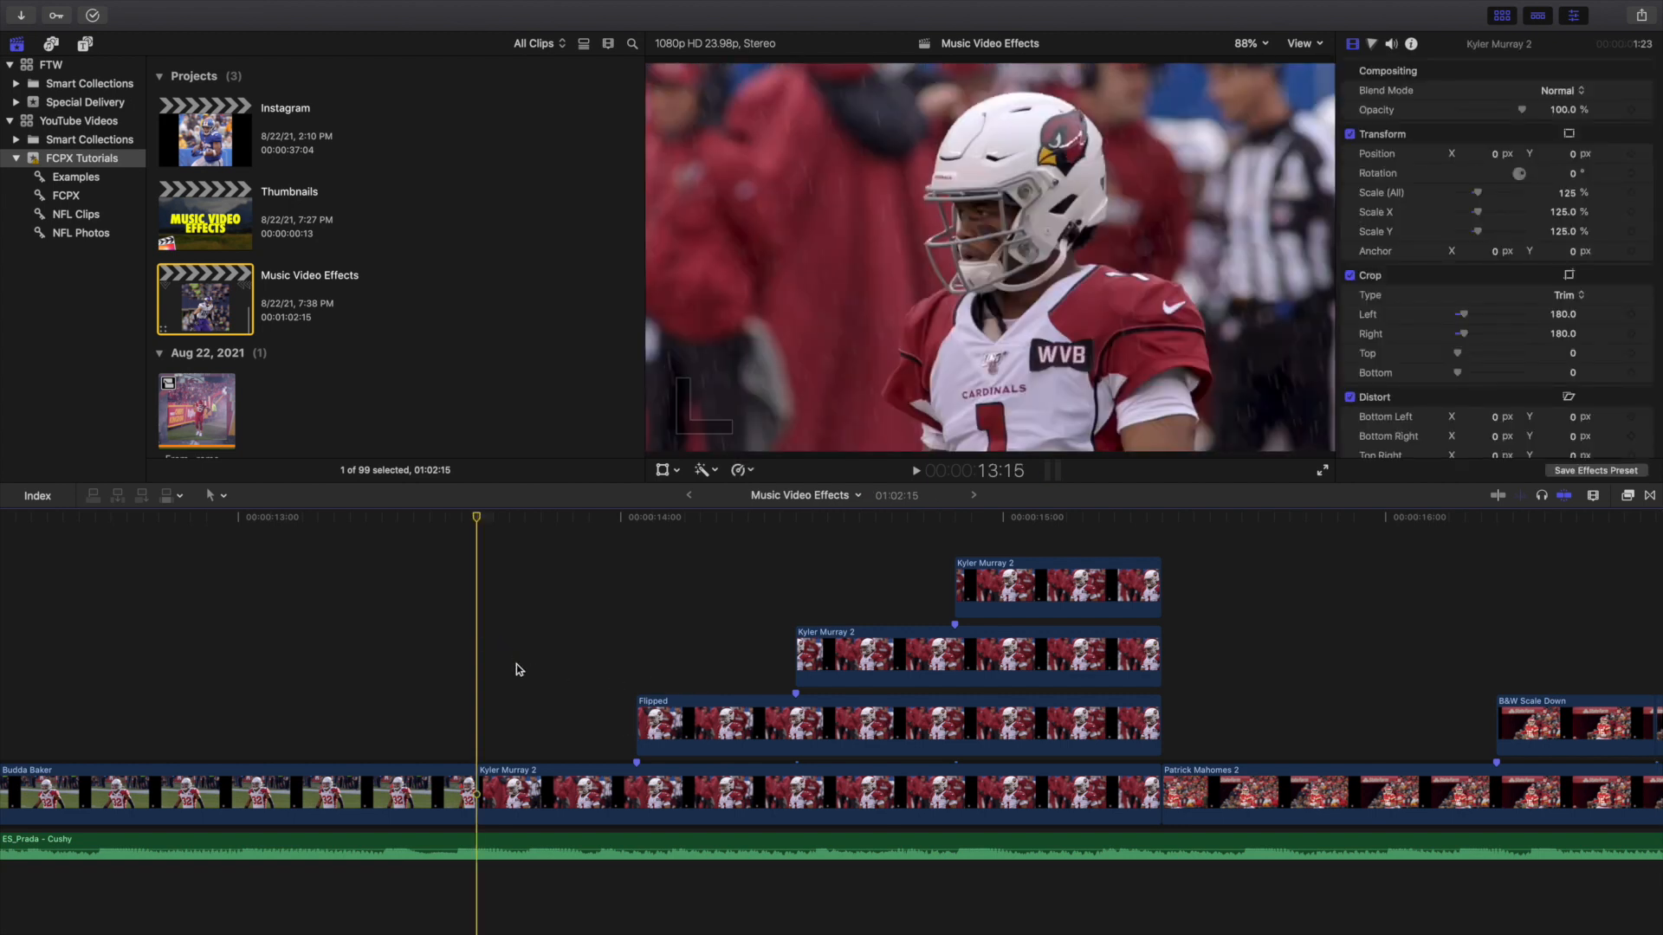
key("space")
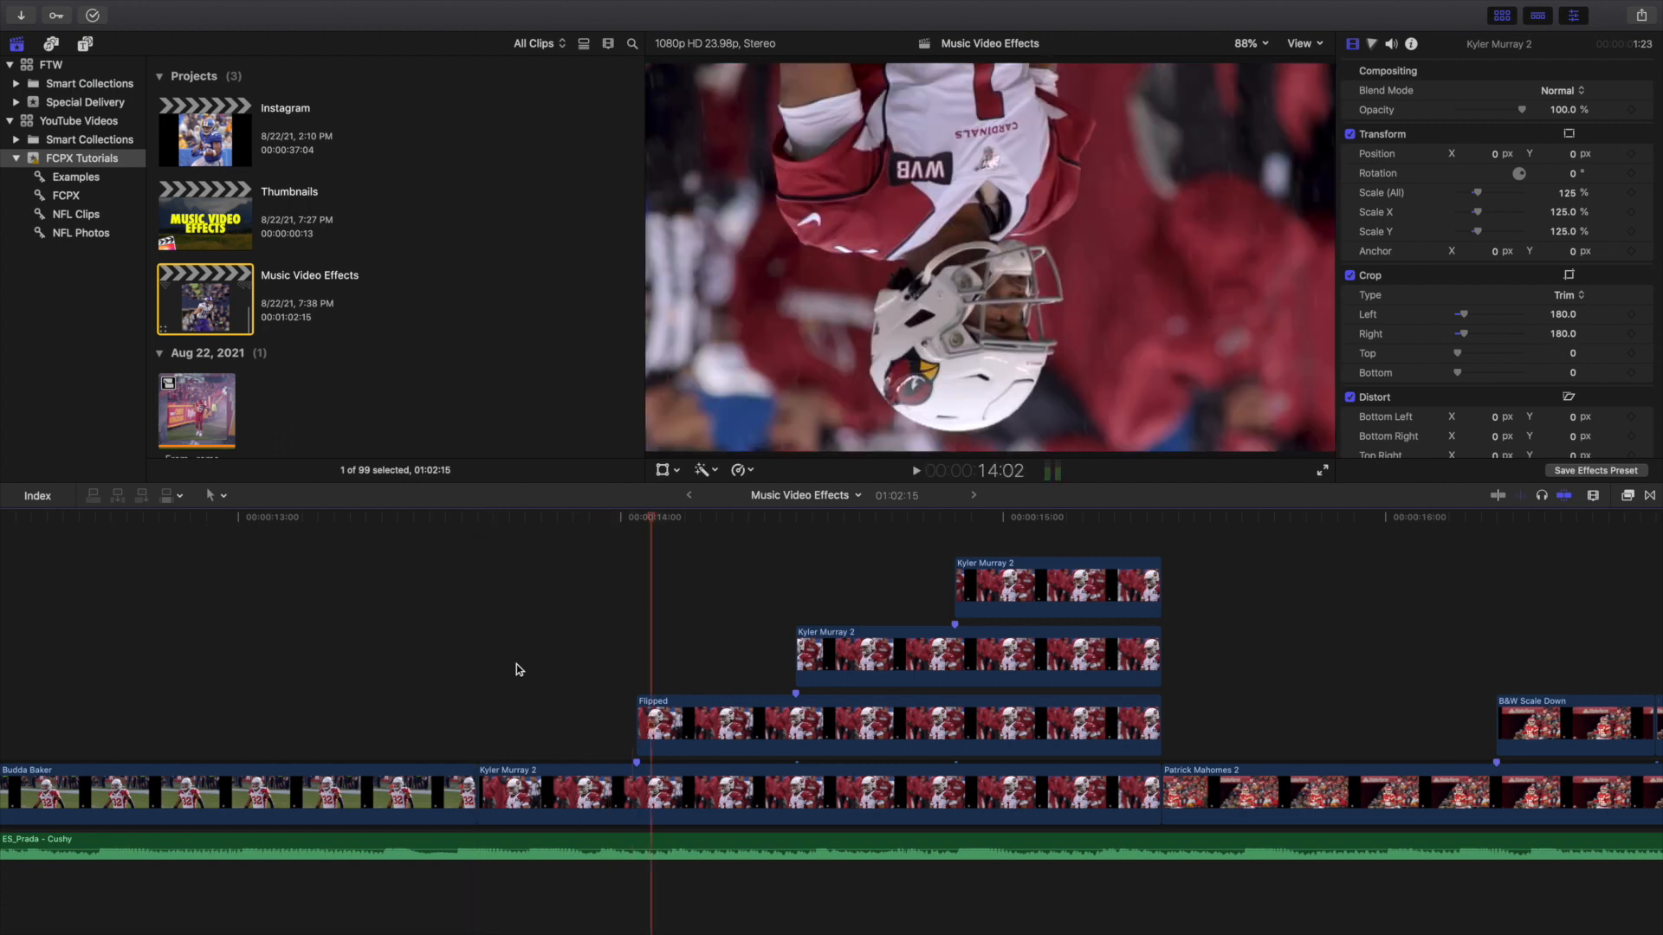
left_click(566, 663)
left_click(693, 662)
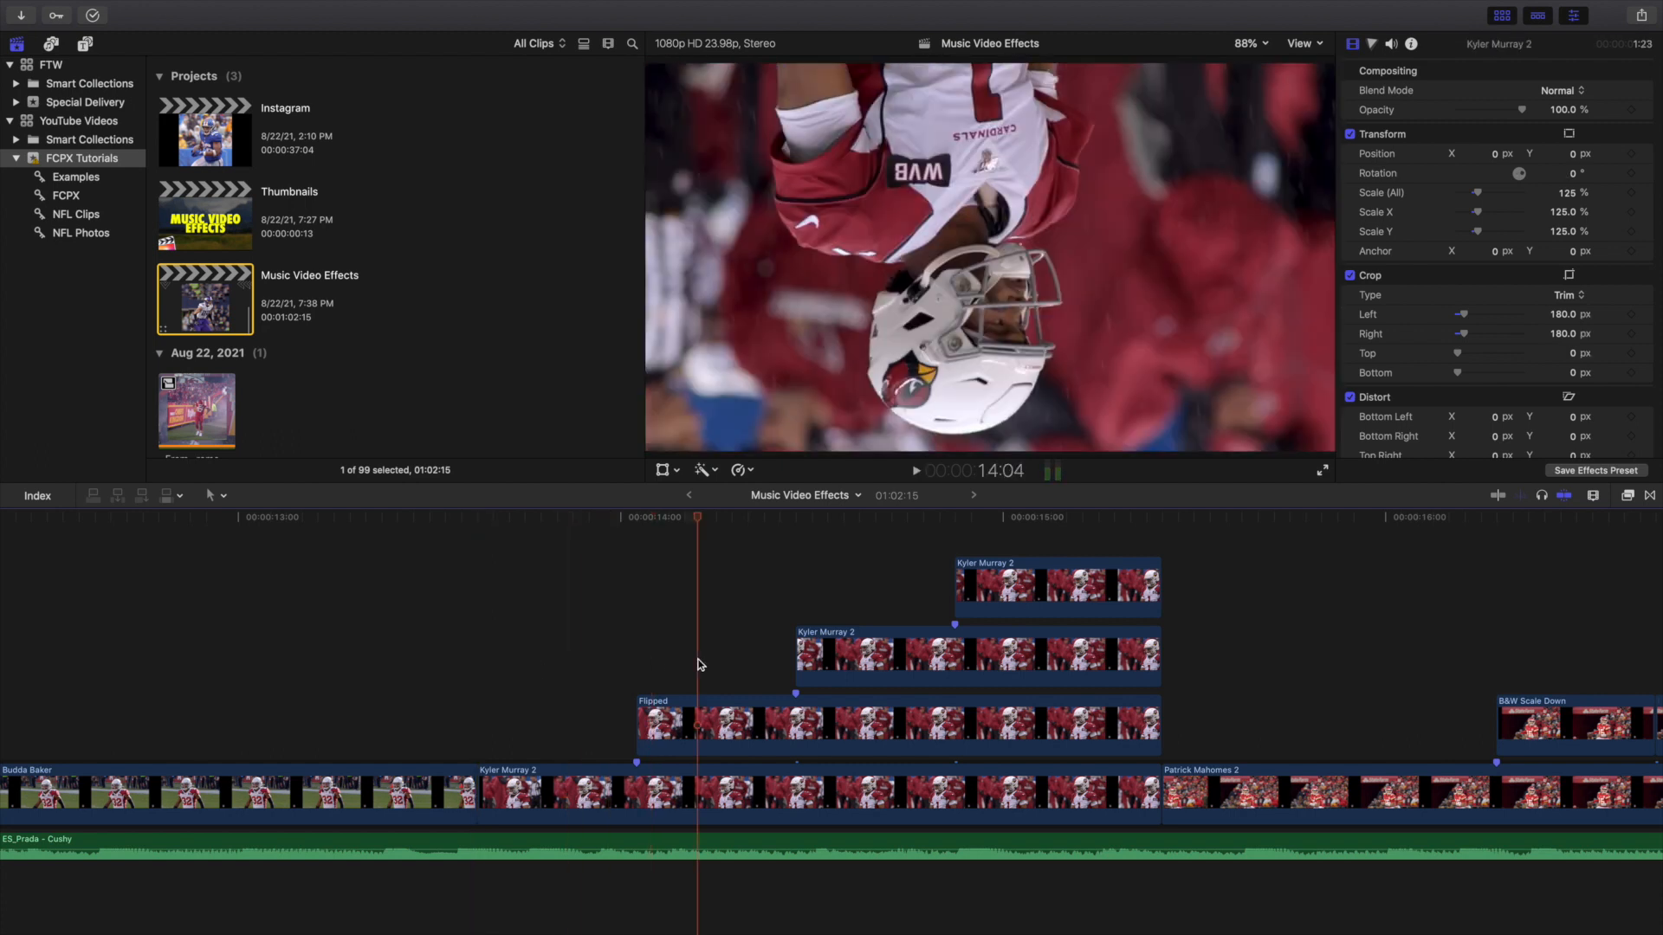
scroll(768, 649, "right", 5)
left_click(668, 612)
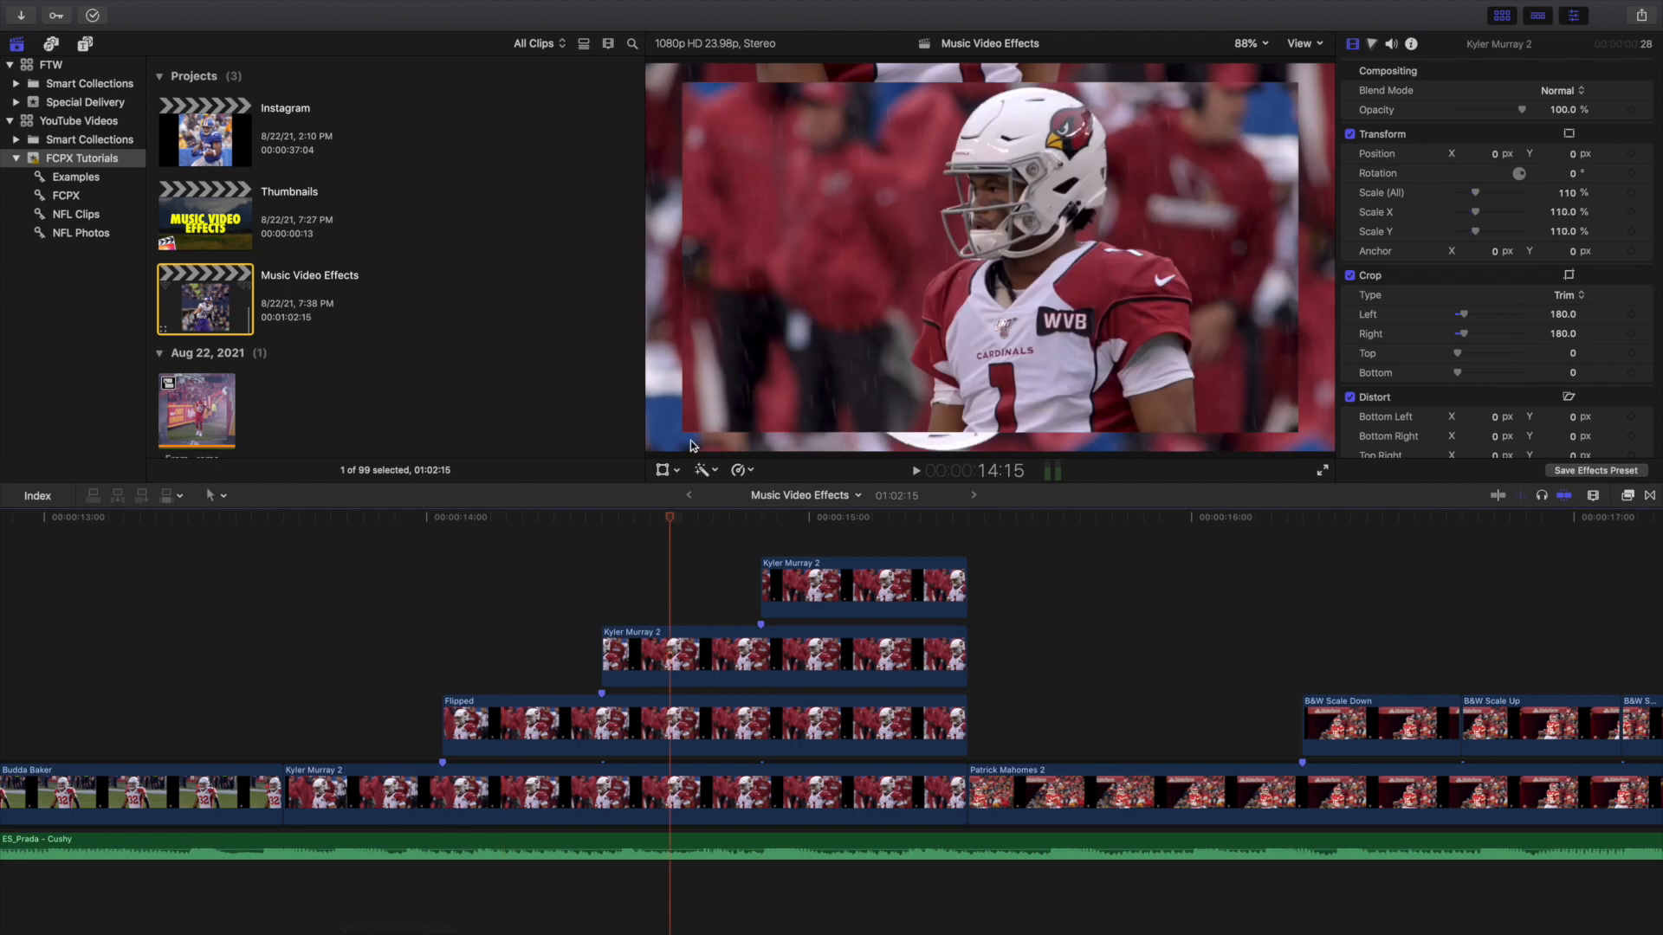
Inspect the scale of the topmost Kyler Murray 2 copy and advance to the Patrick Mahomes 2 clip
left_click(821, 542)
left_click(818, 586)
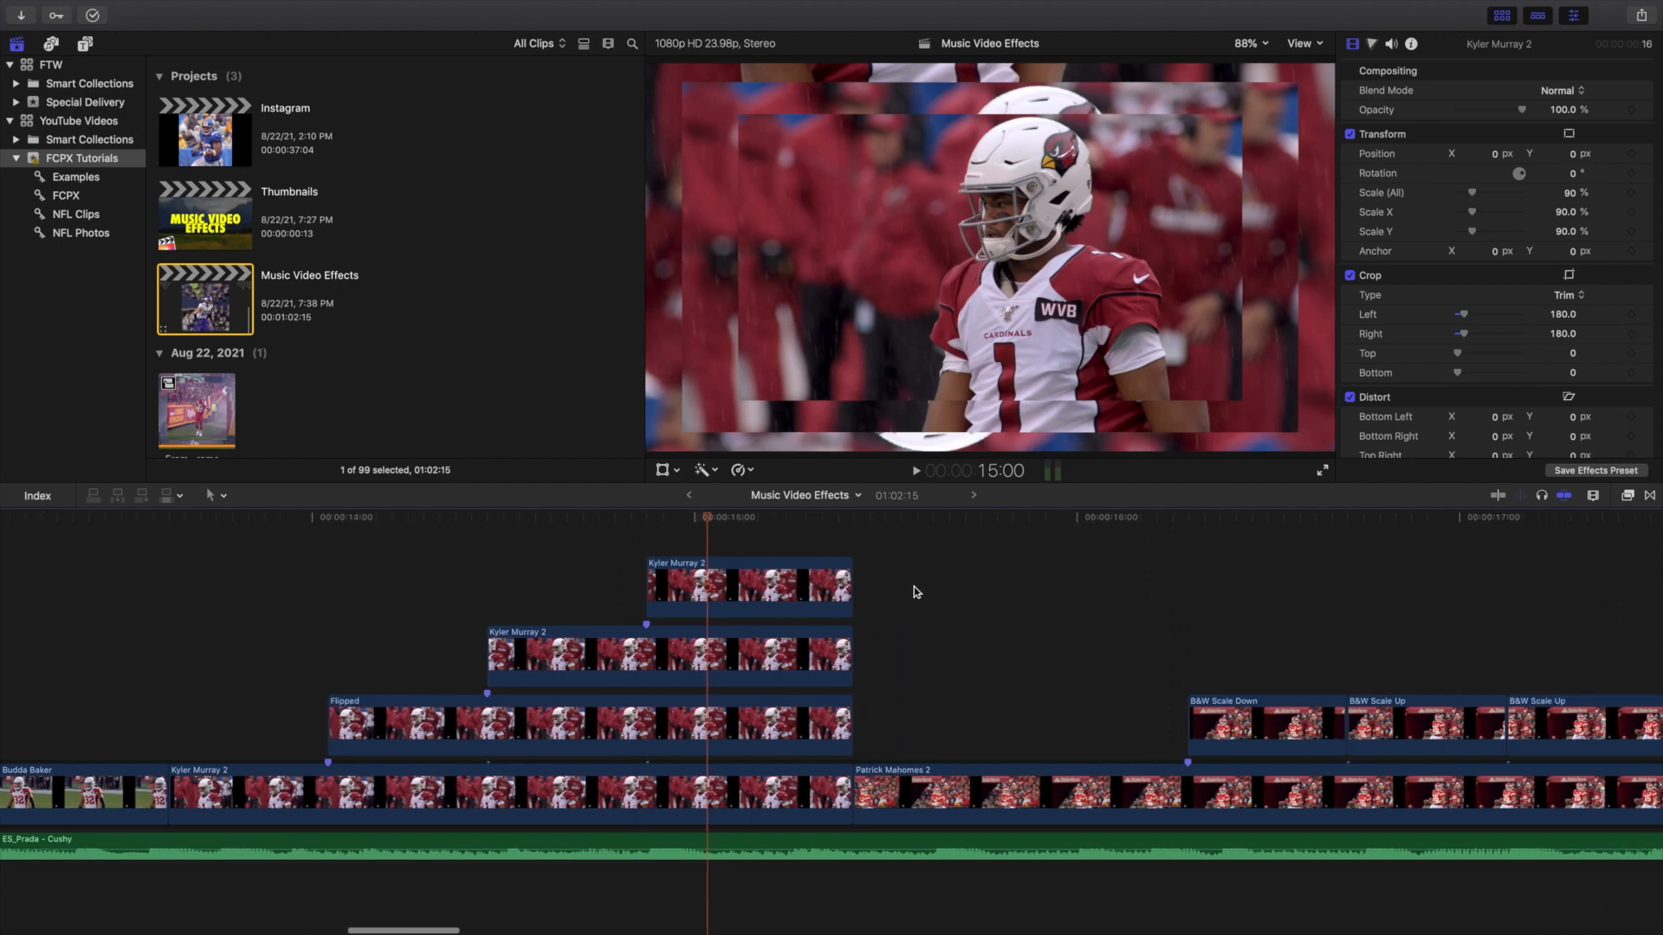
scroll(909, 587, "right", 10)
left_click(379, 643)
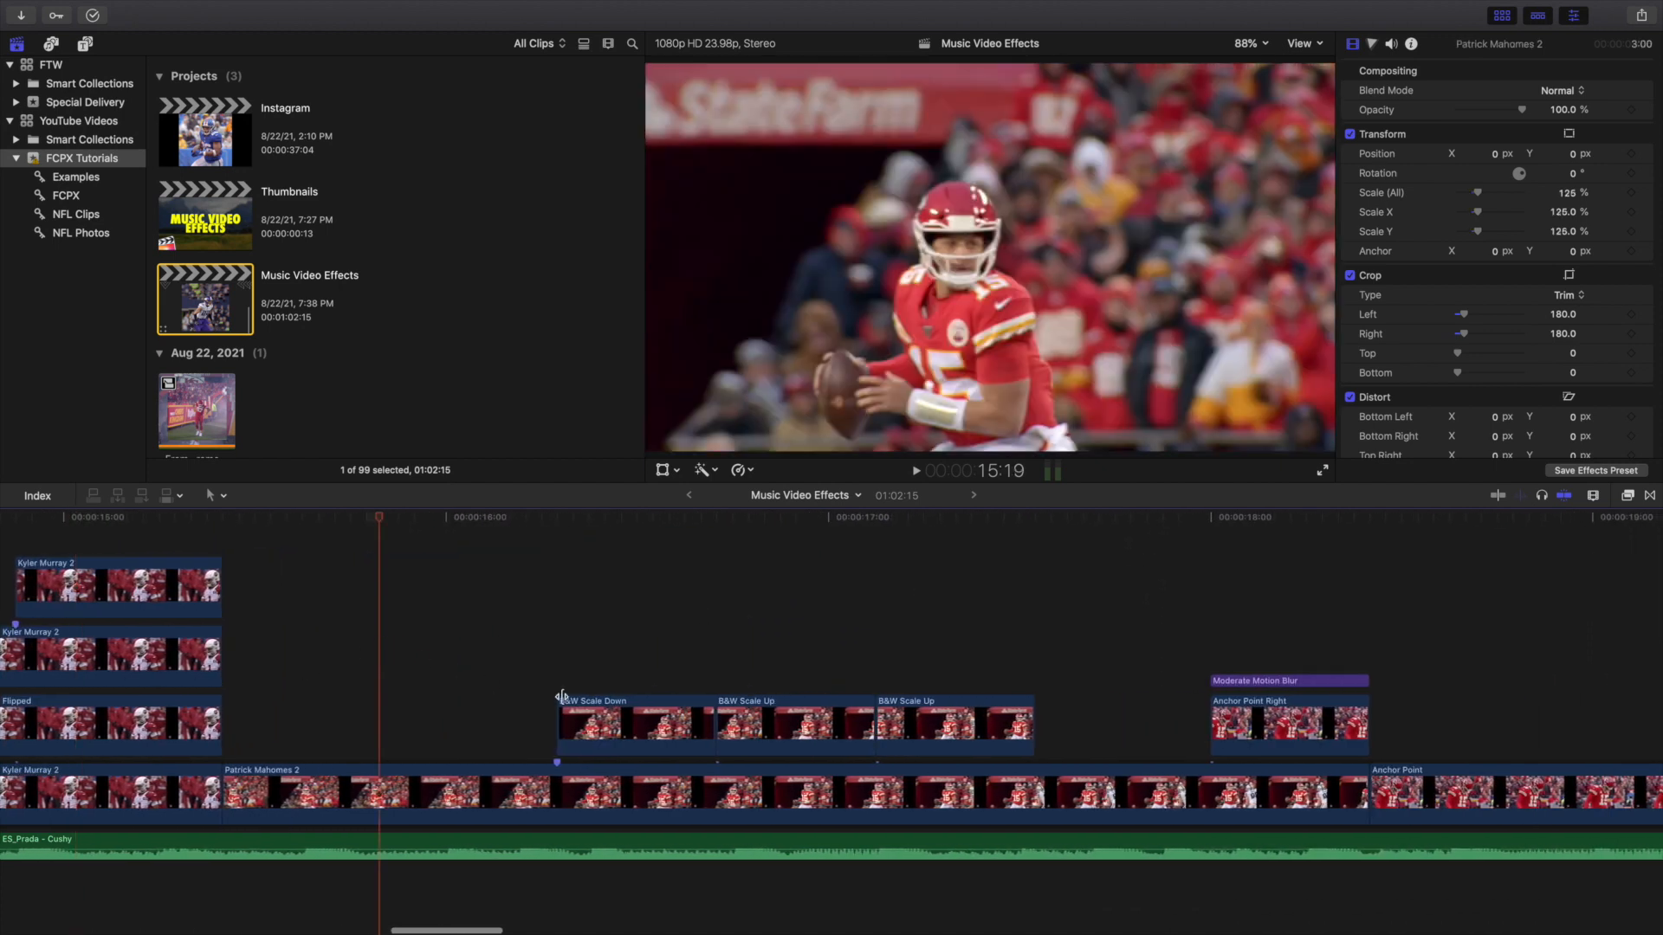
Select the B&W Scale Down clip and examine its Color Board, VHS, Transform and Crop settings
left_click(592, 675)
left_click(590, 711)
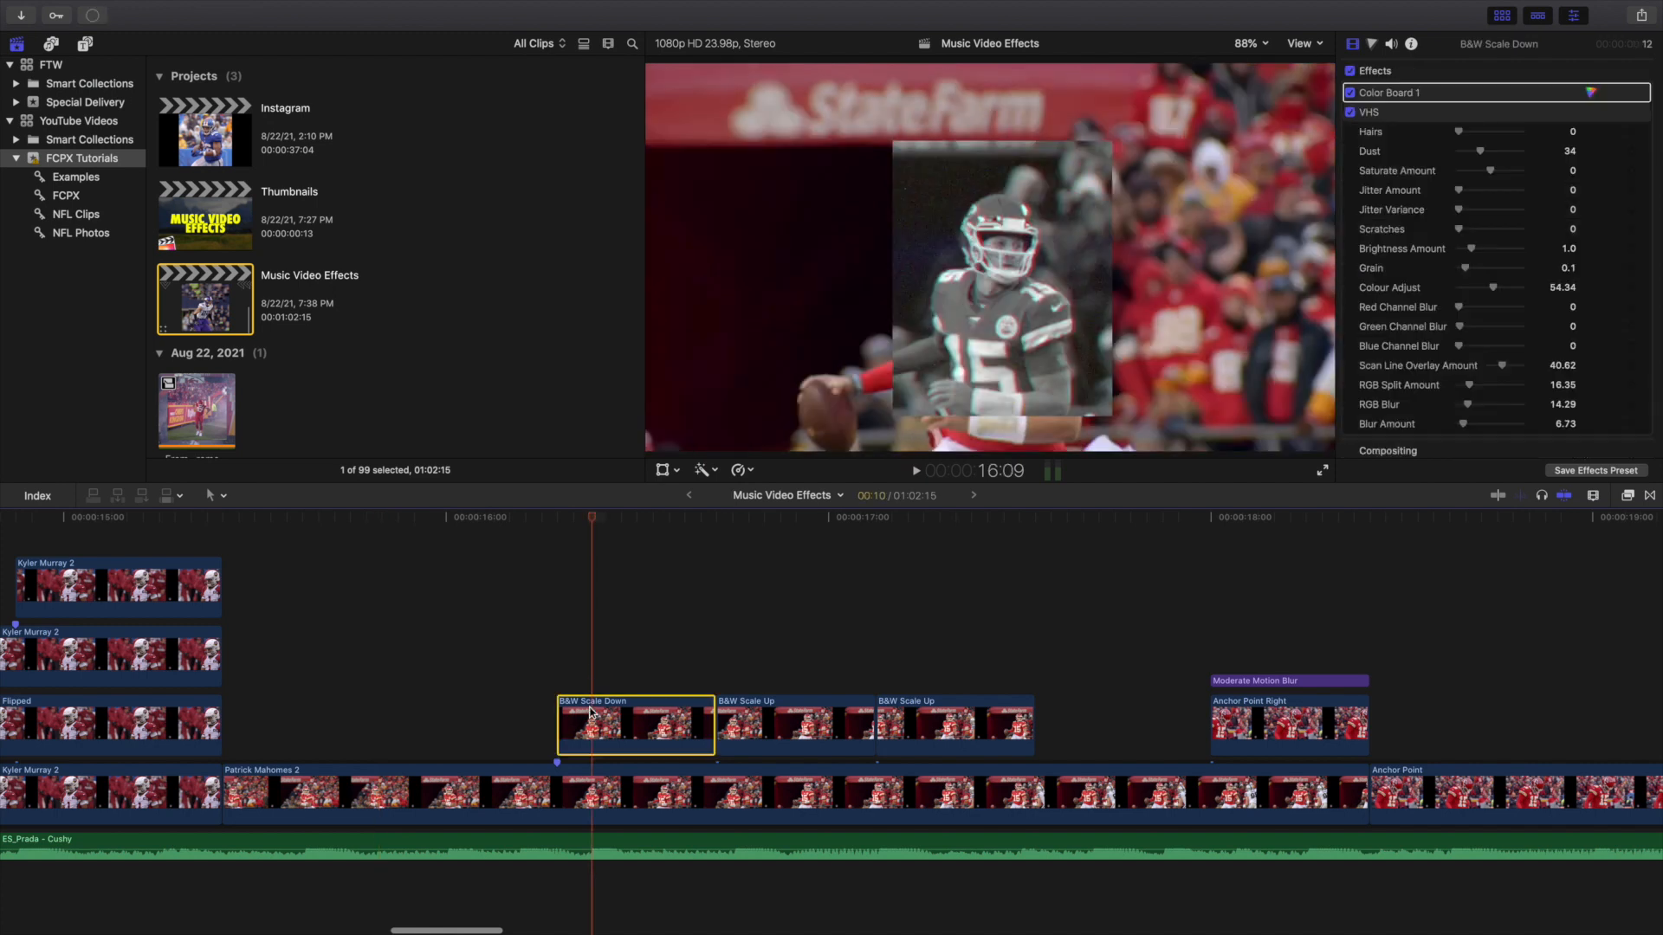
scroll(1448, 267, "down", 5)
scroll(1448, 268, "down", 3)
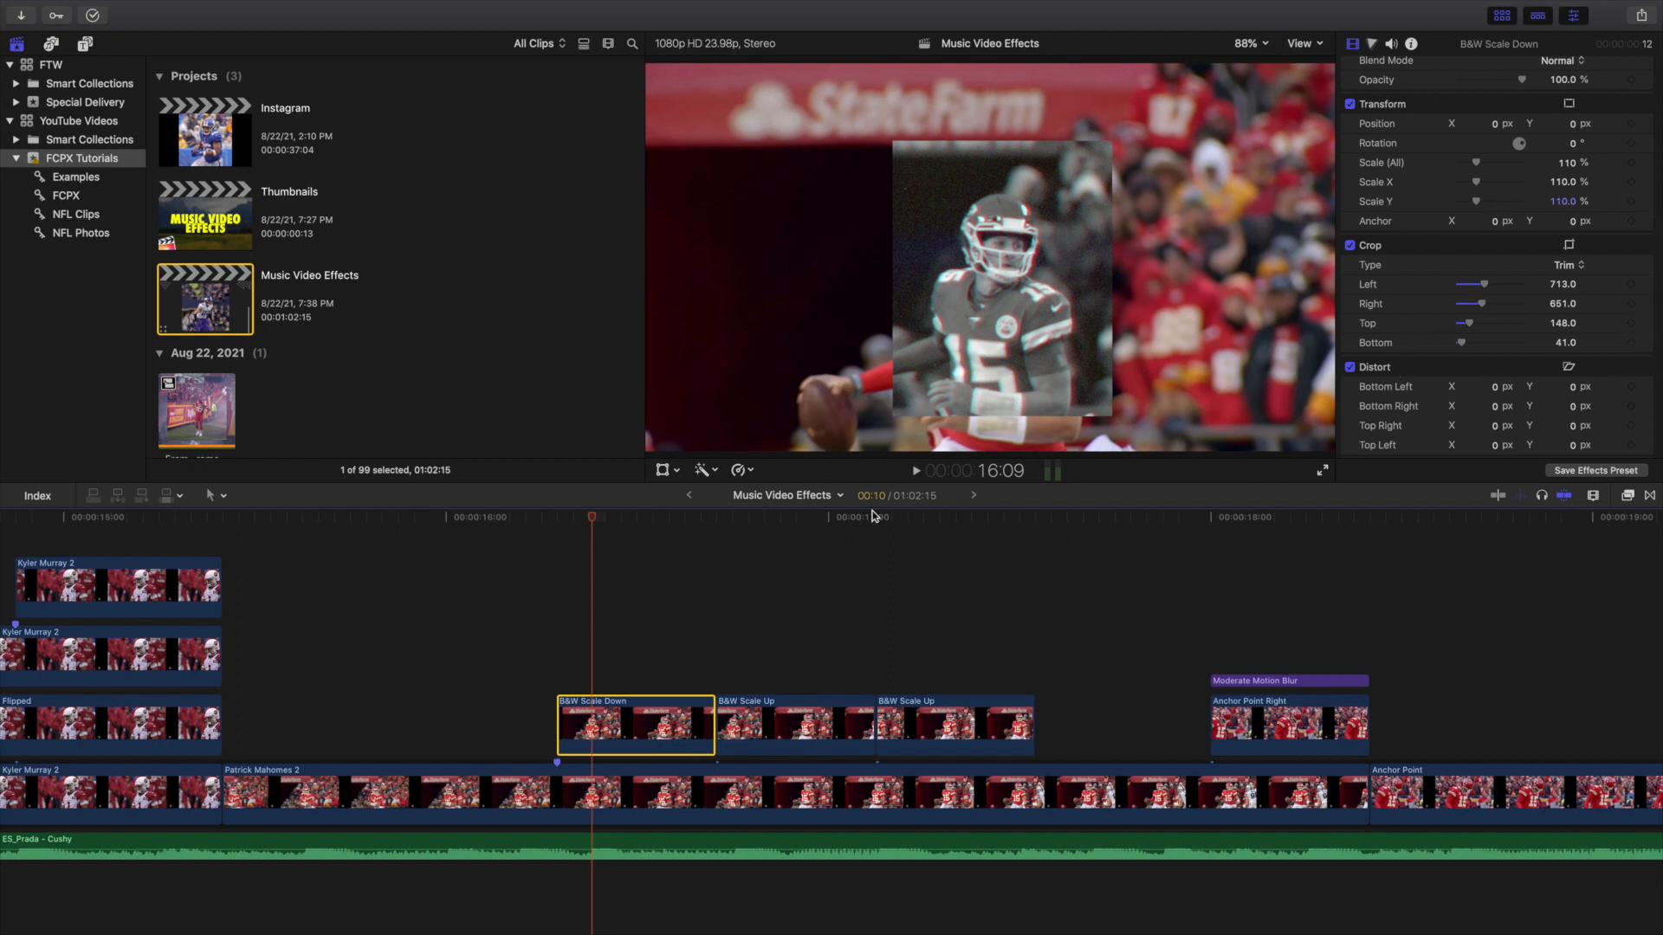
Inspect the Color Board, scale and crop settings of the two B&W Scale Up clips in turn
left_click(786, 625)
left_click(769, 717)
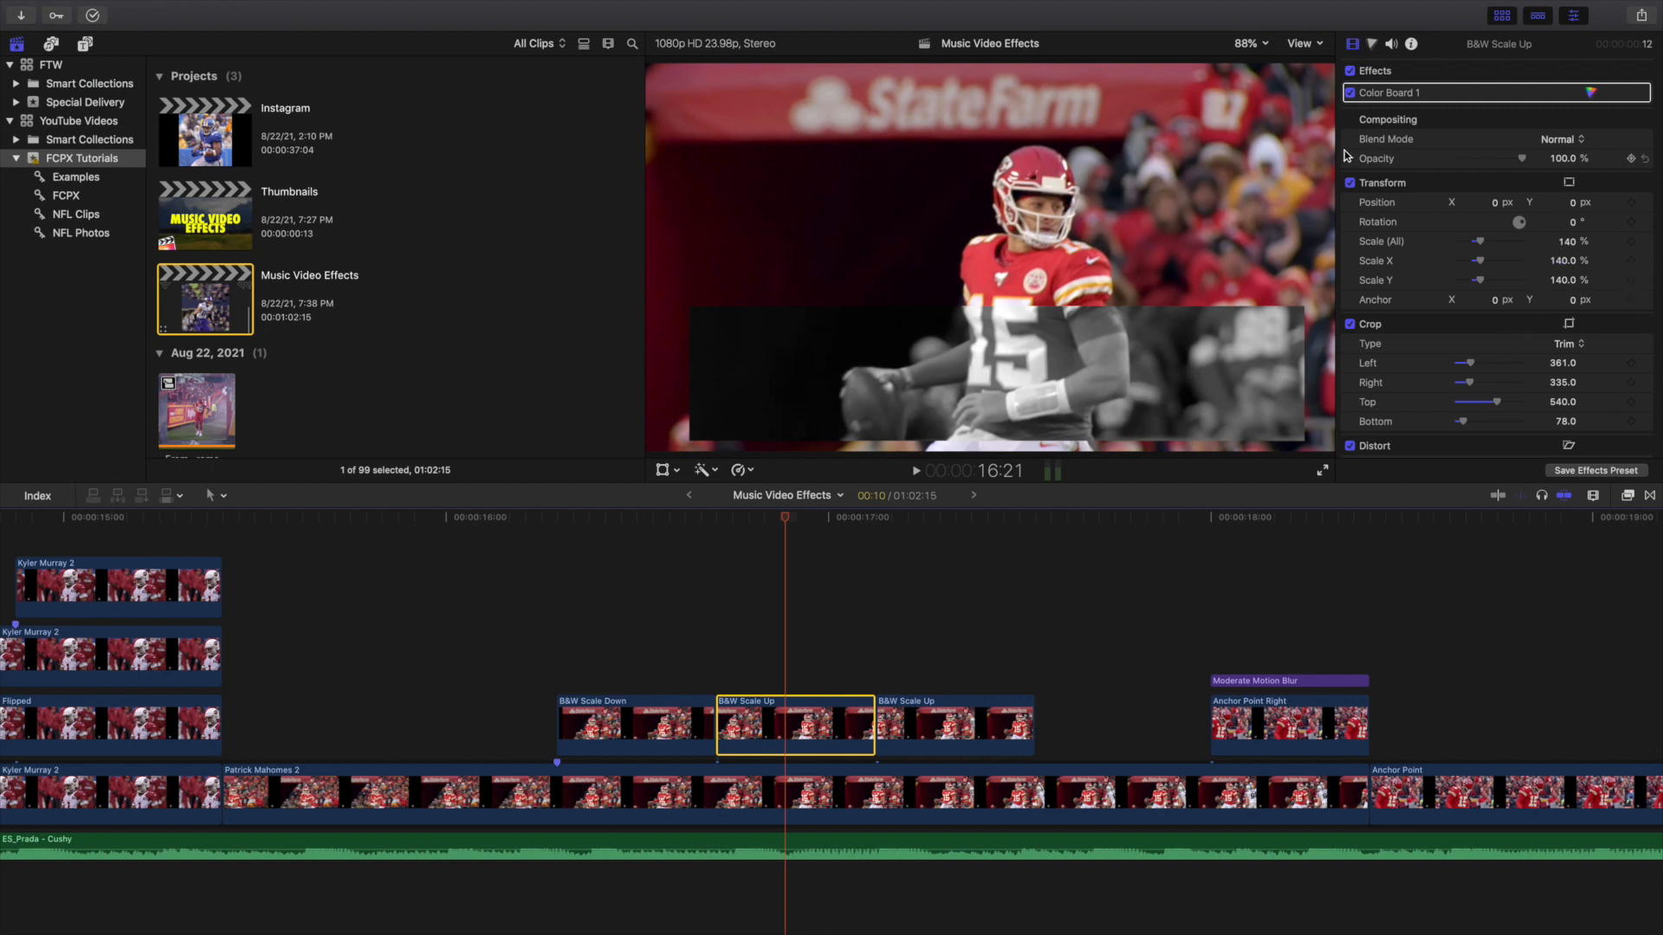
left_click(938, 705)
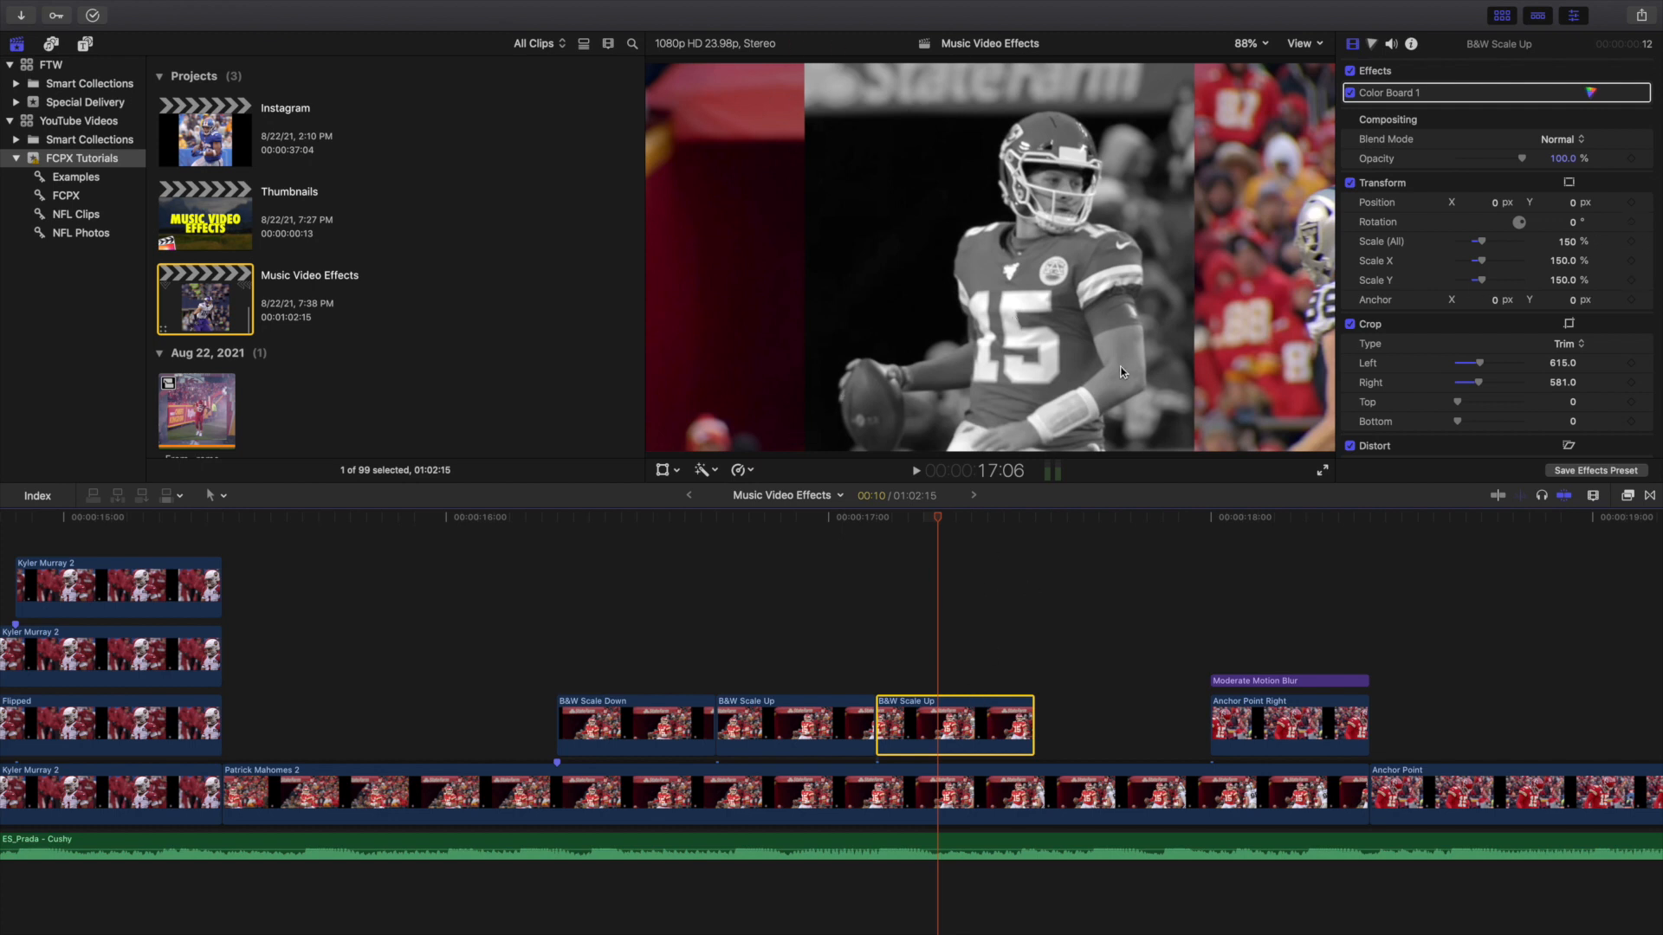
Set the viewer zoom to 50% and examine the first Anchor Point clip's anchor placement with the Transform overlay
scroll(1273, 703, "right", 5)
scroll(1299, 701, "right", 2)
left_click(913, 667)
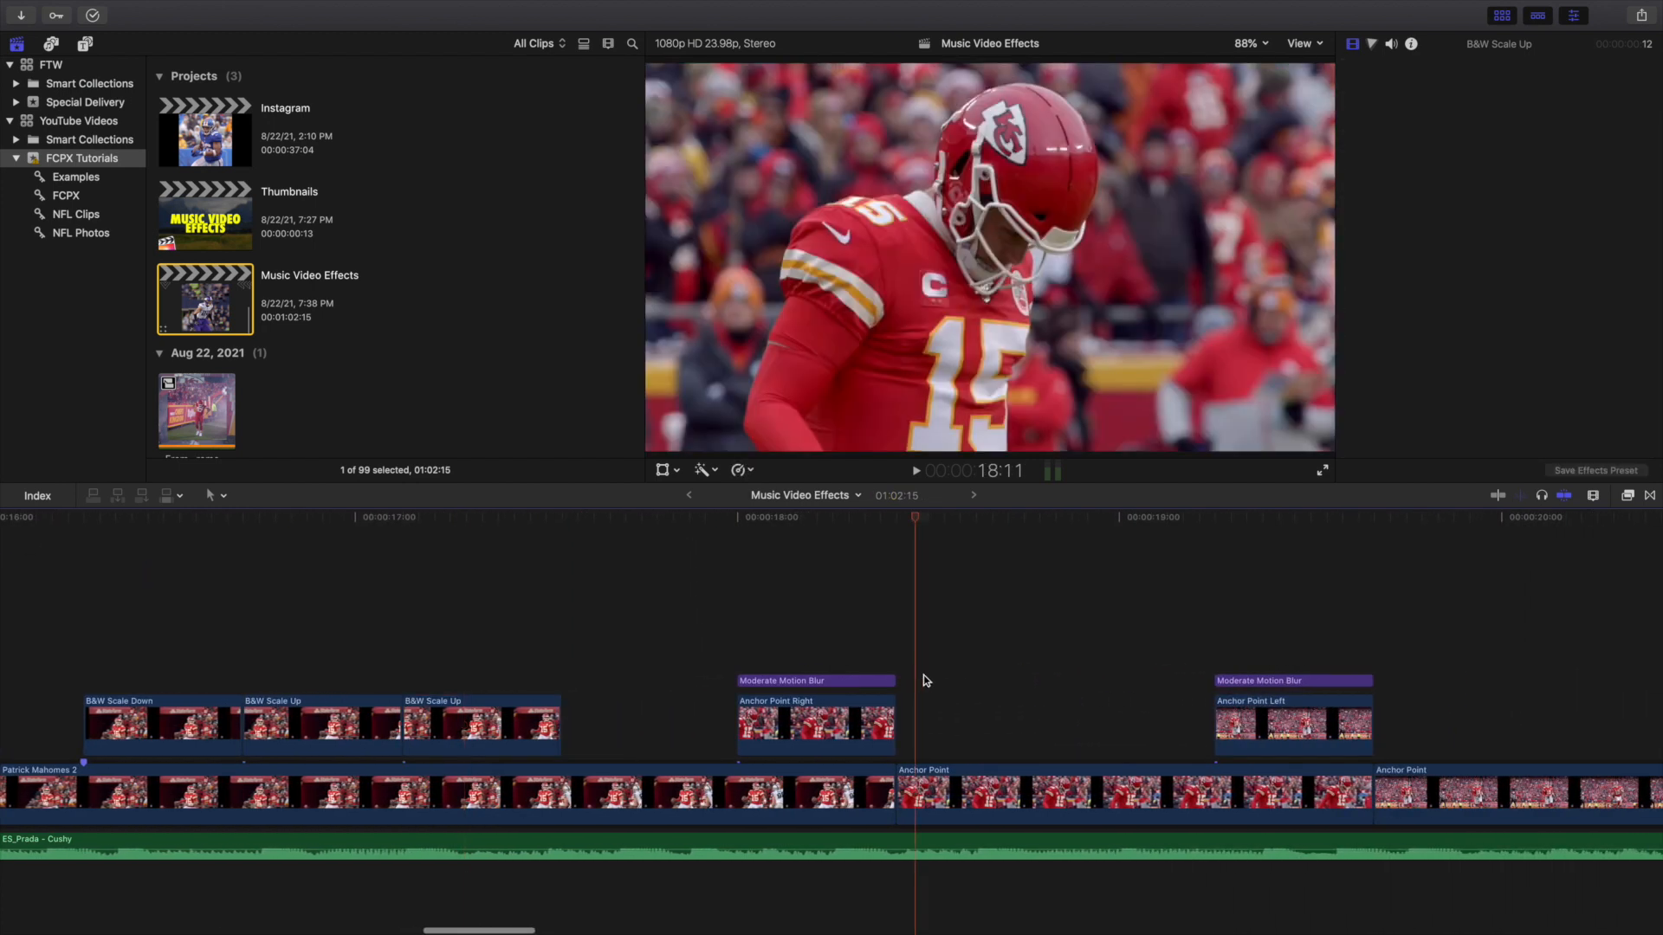
left_click(947, 784)
left_click(1247, 43)
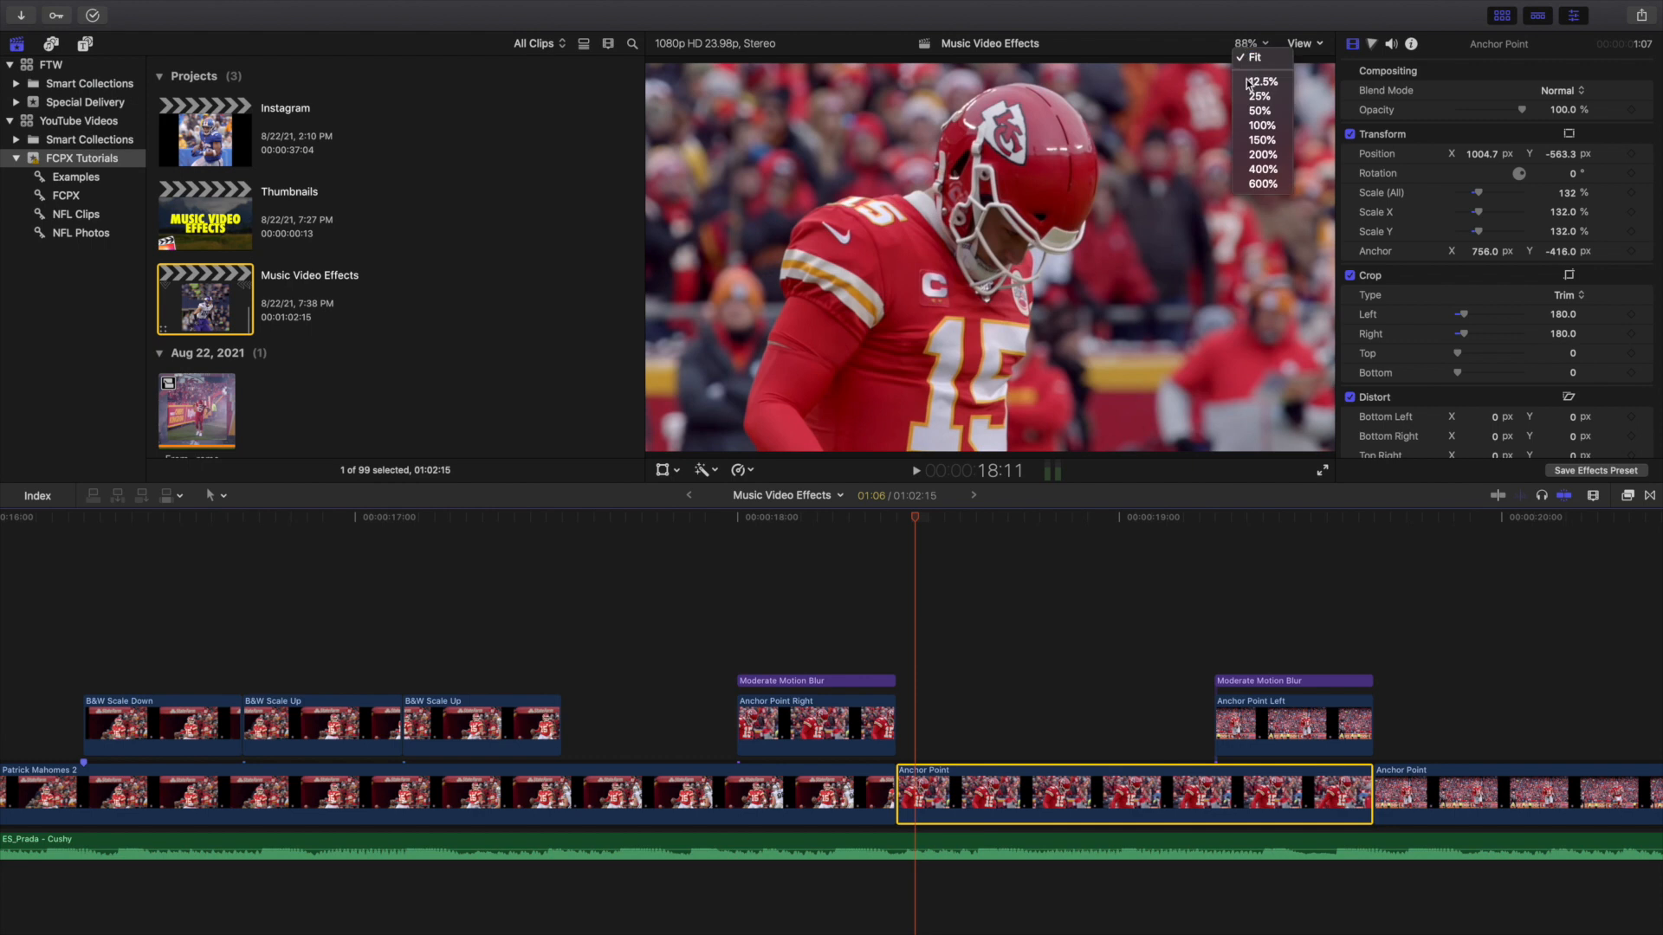
left_click(1260, 111)
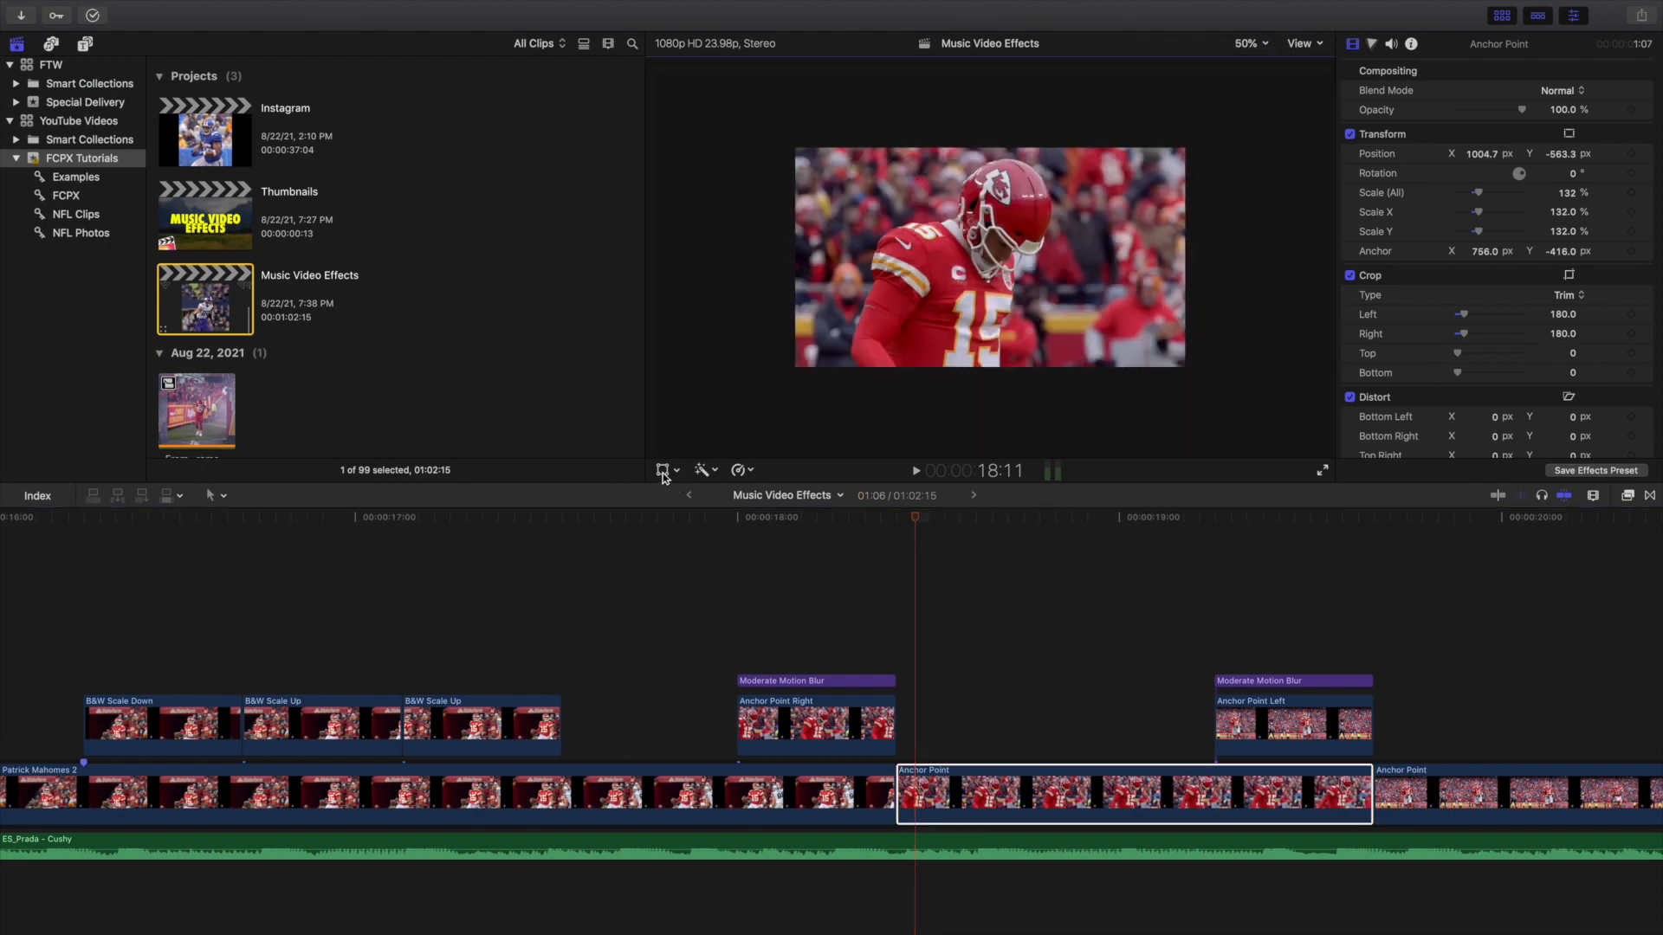
left_click(663, 470)
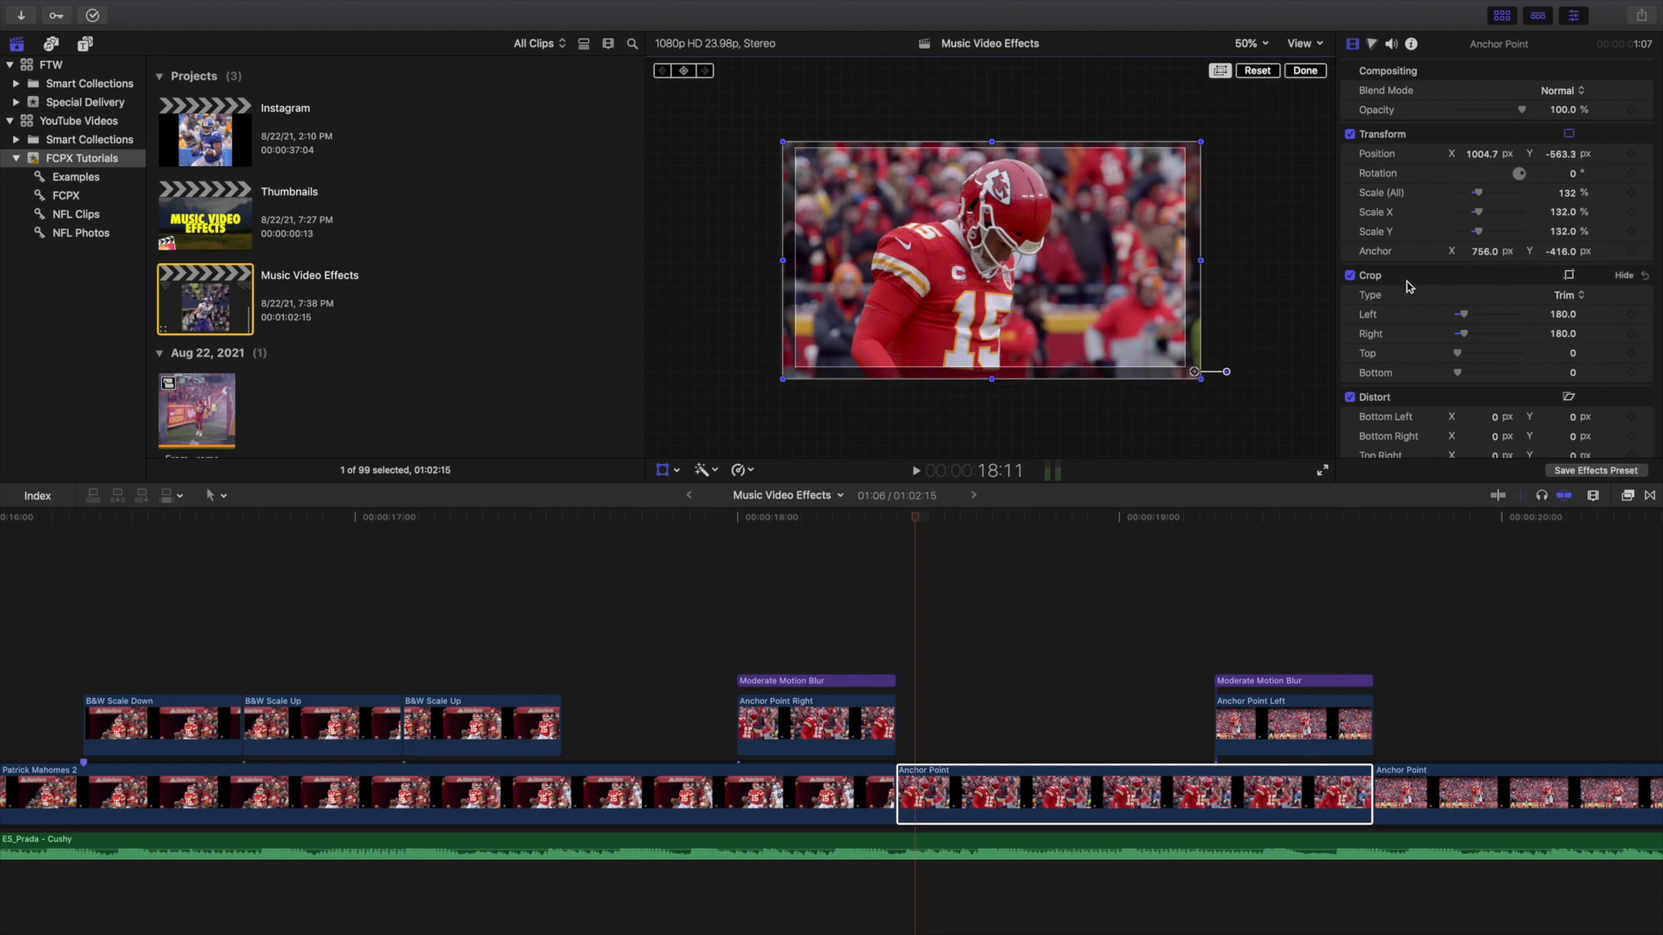
left_click(1305, 71)
Select the Patrick Mahomes 2 clip before the Anchor Point transition and inspect its Transform scale
left_click(642, 628)
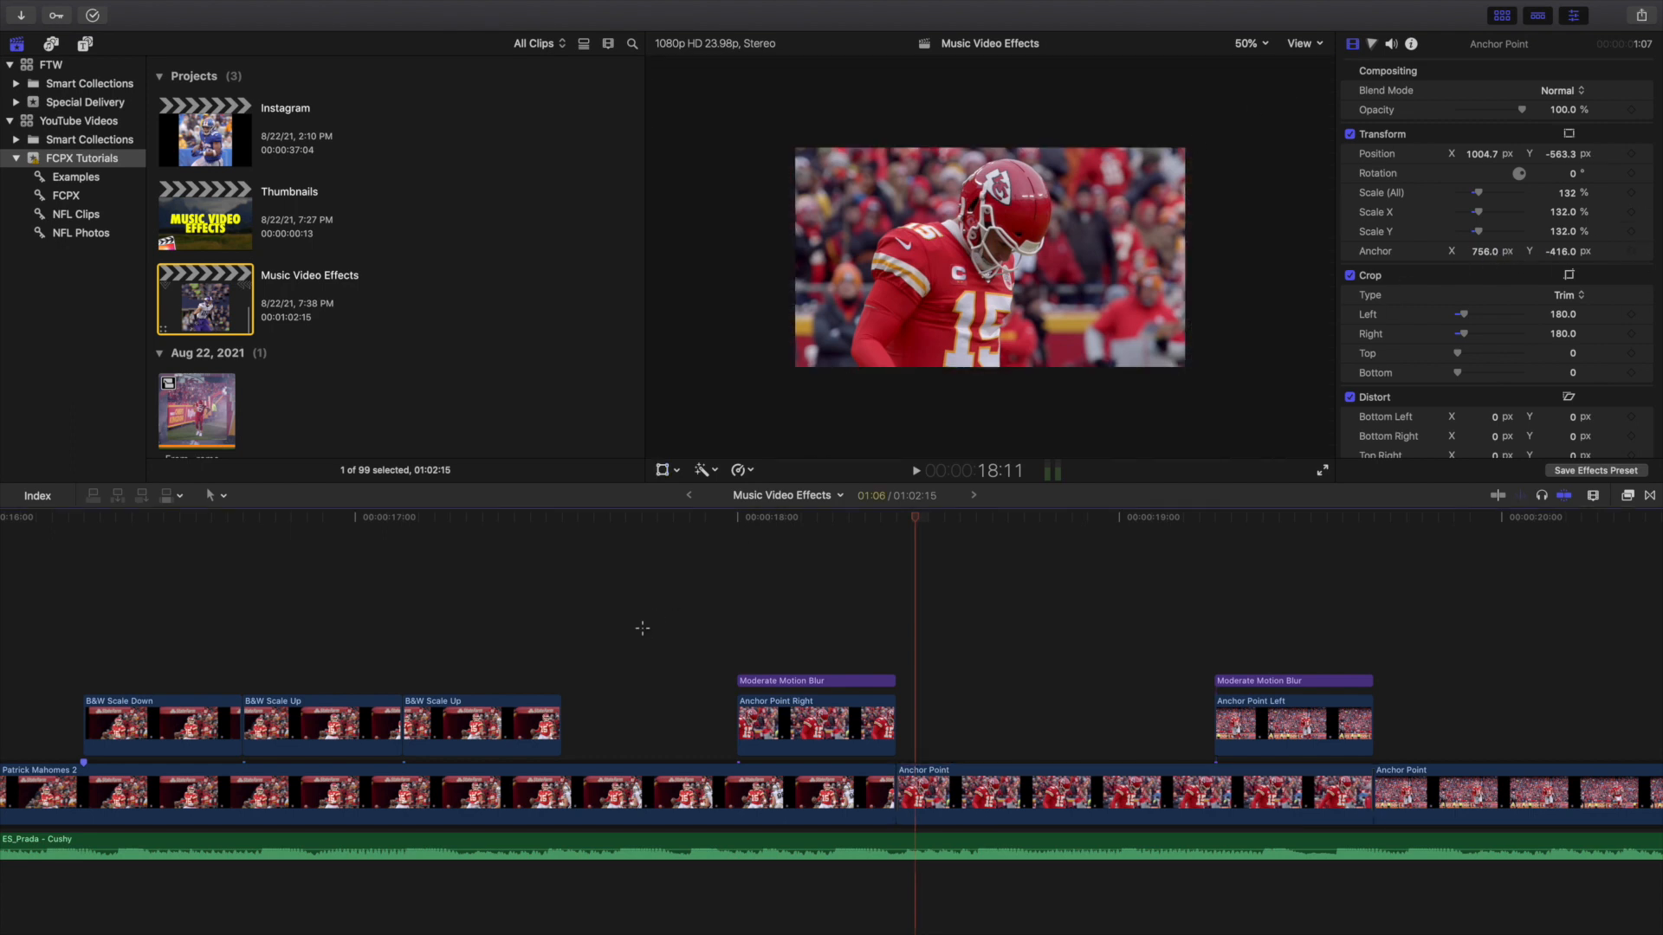
left_click(636, 779)
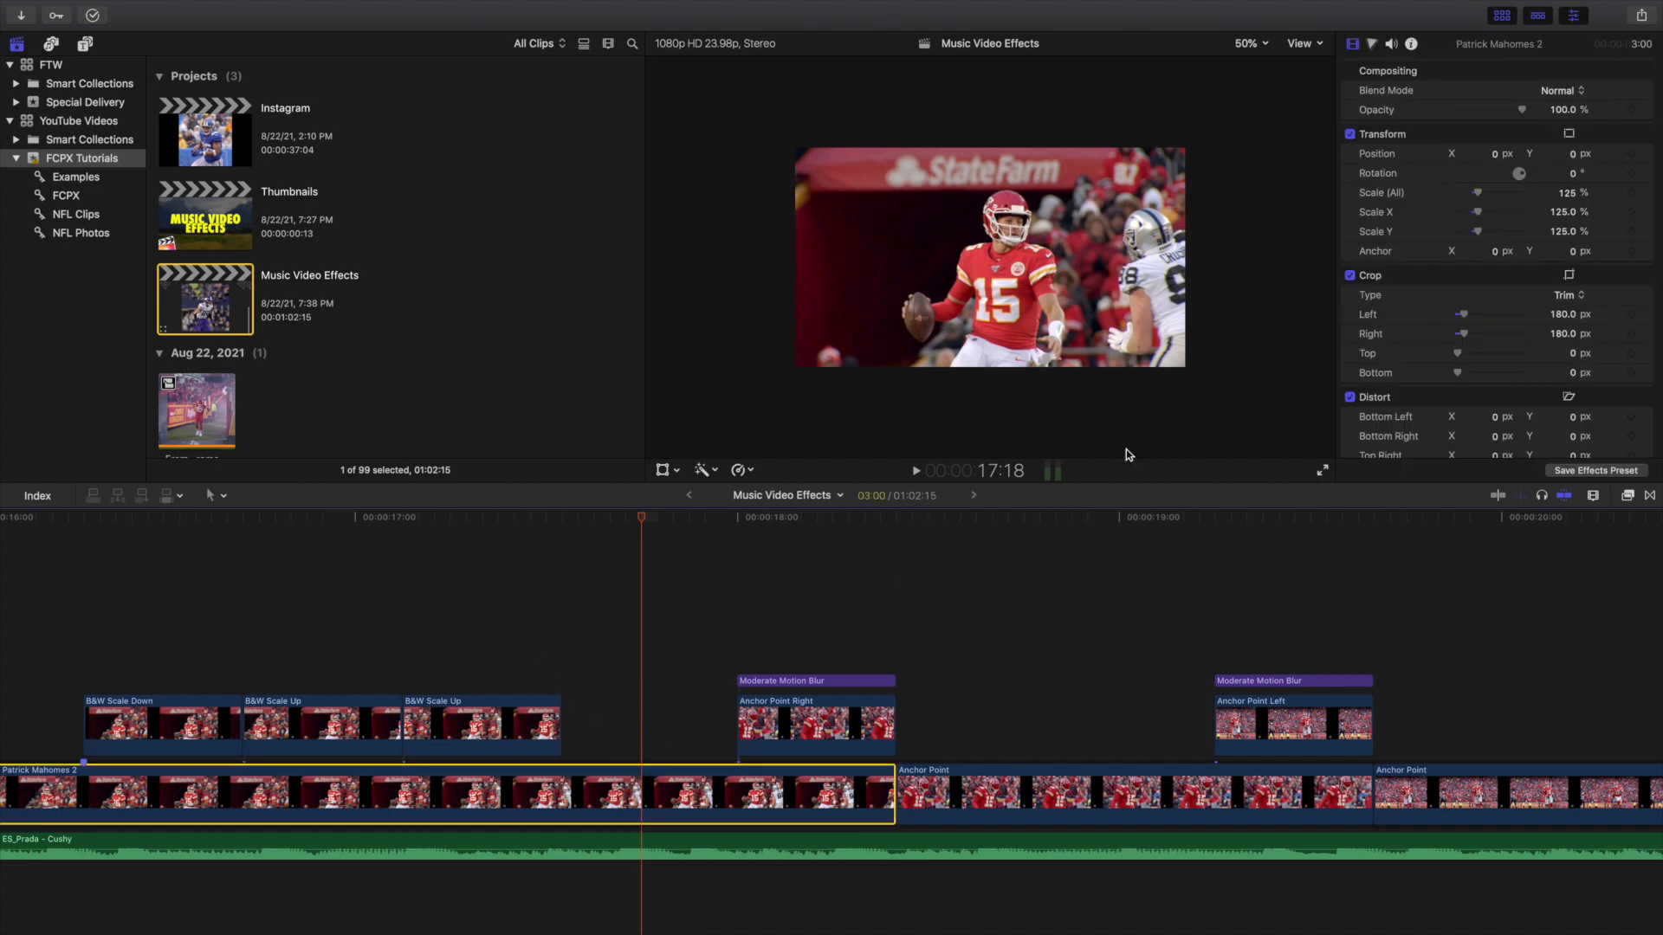
left_click_drag(1566, 193, 1564, 193)
Select the Anchor Point Right clip at its start, inspect its scale keyframes and play the scale-in to the end
left_click(732, 615)
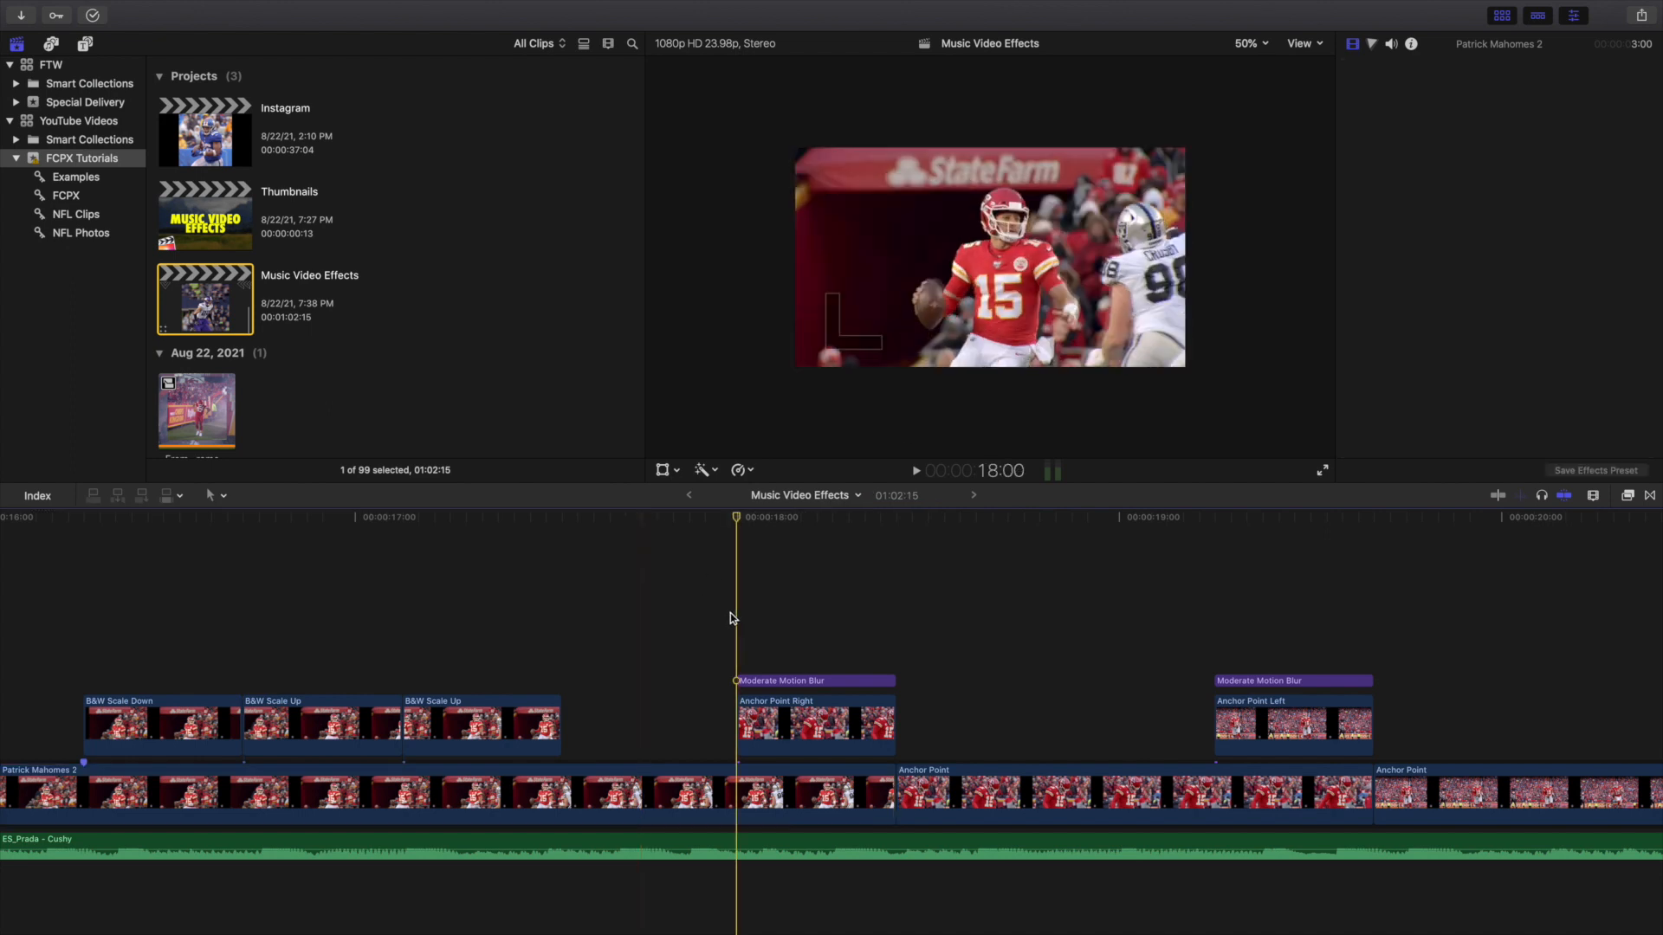
left_click(764, 724)
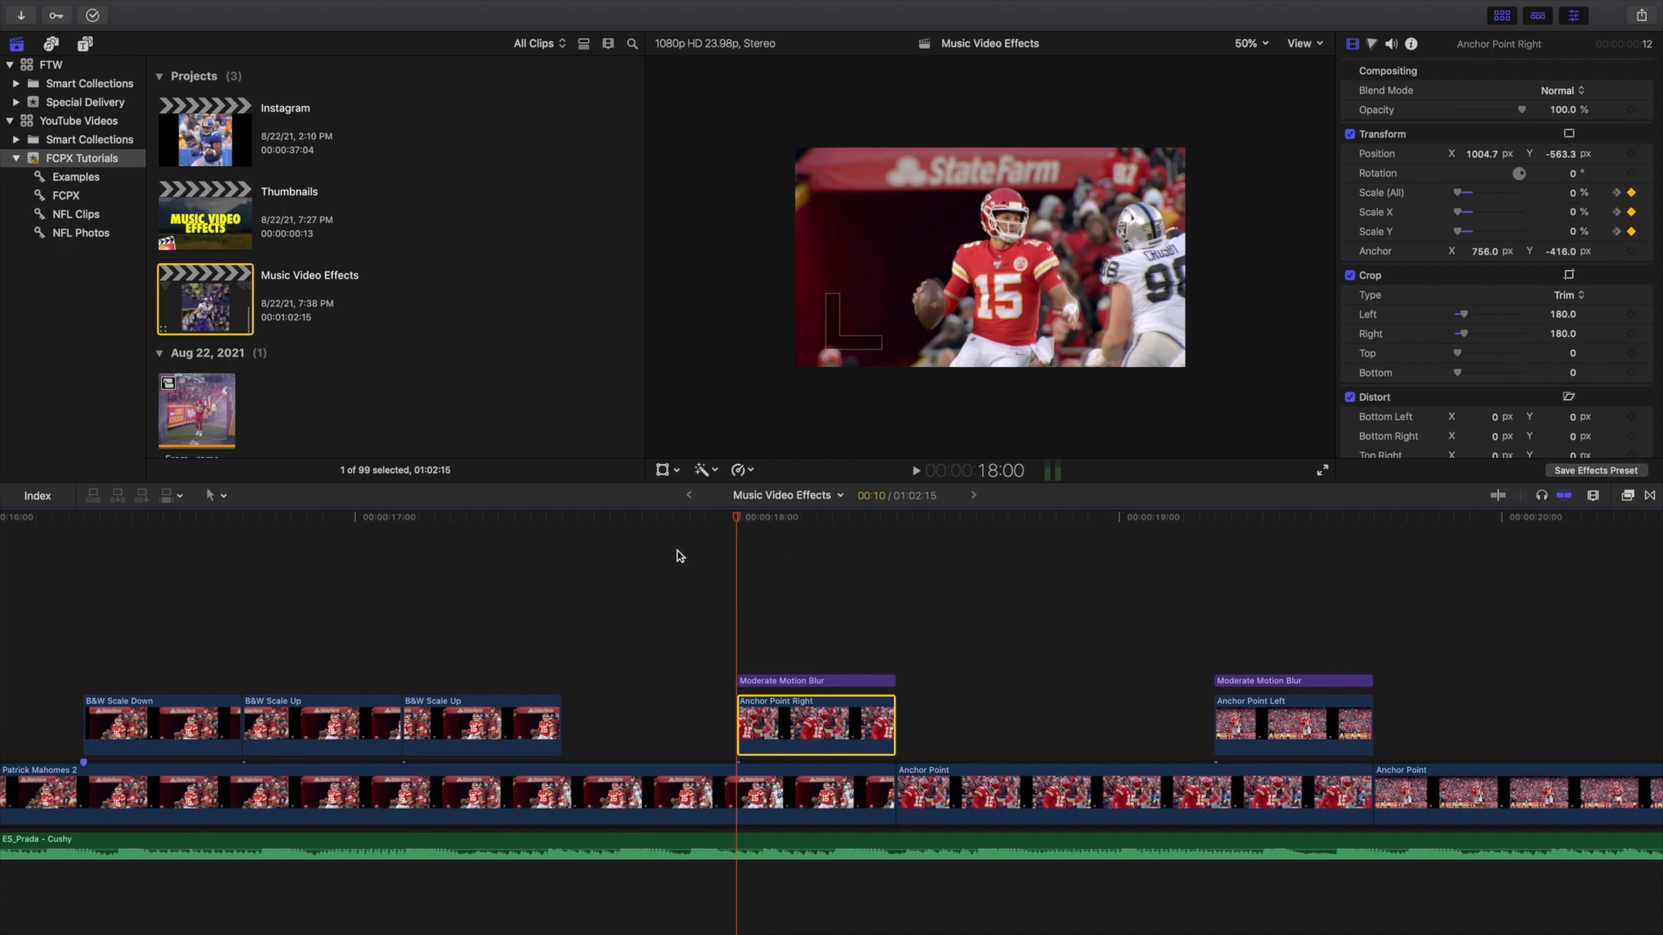
key("space")
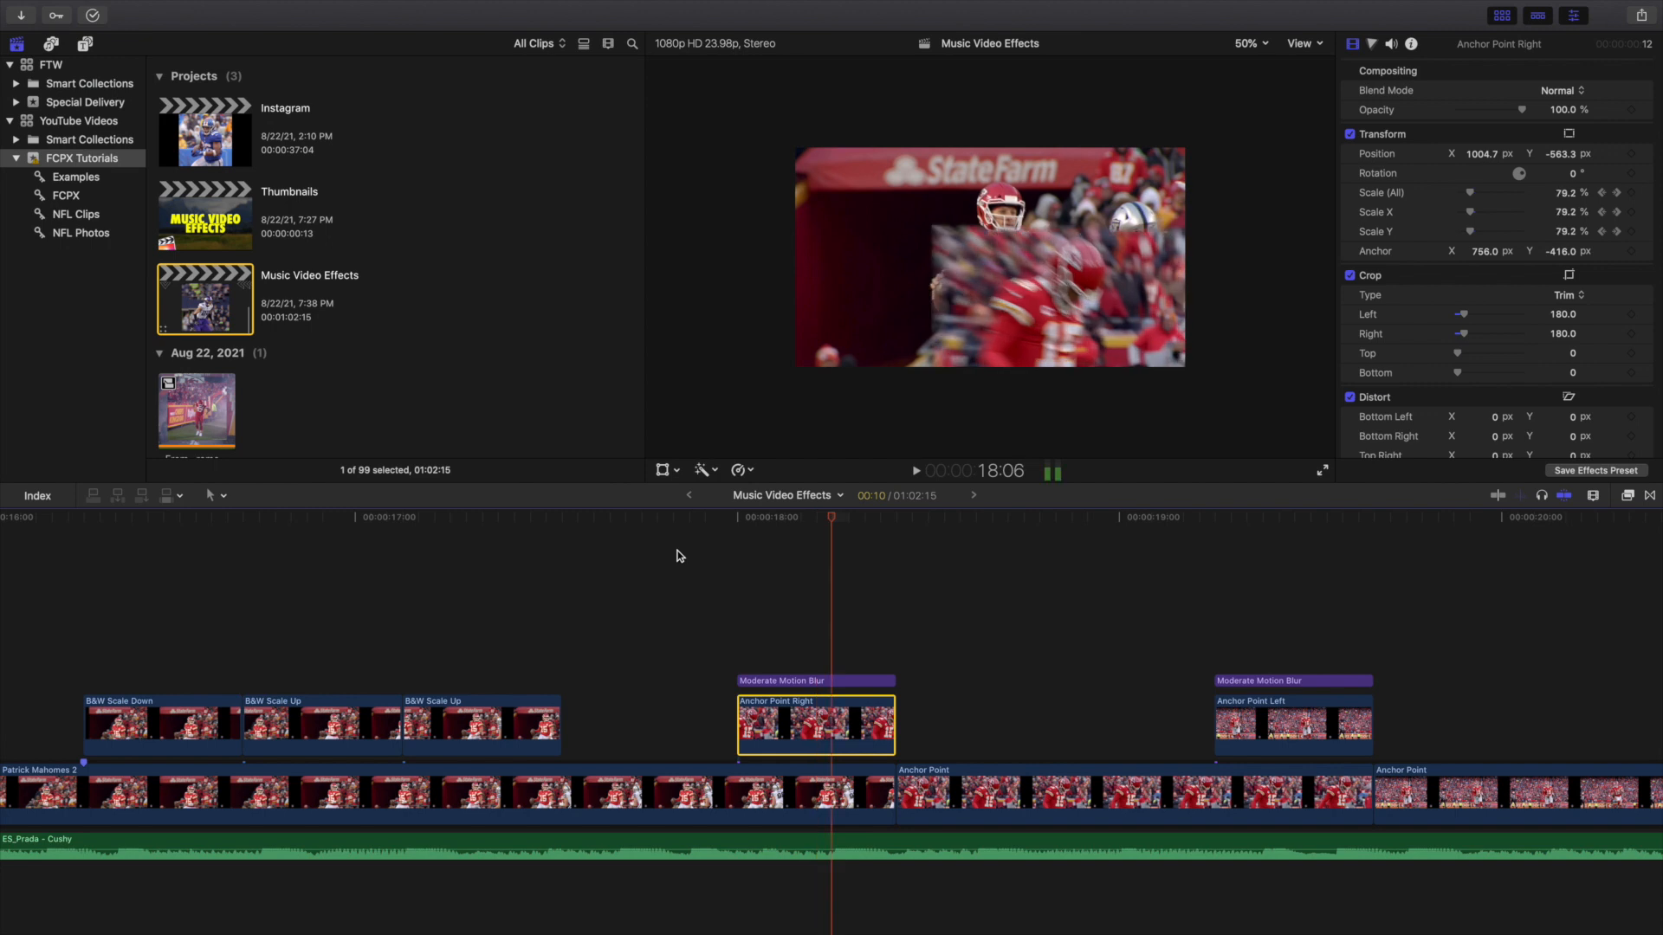
key("space")
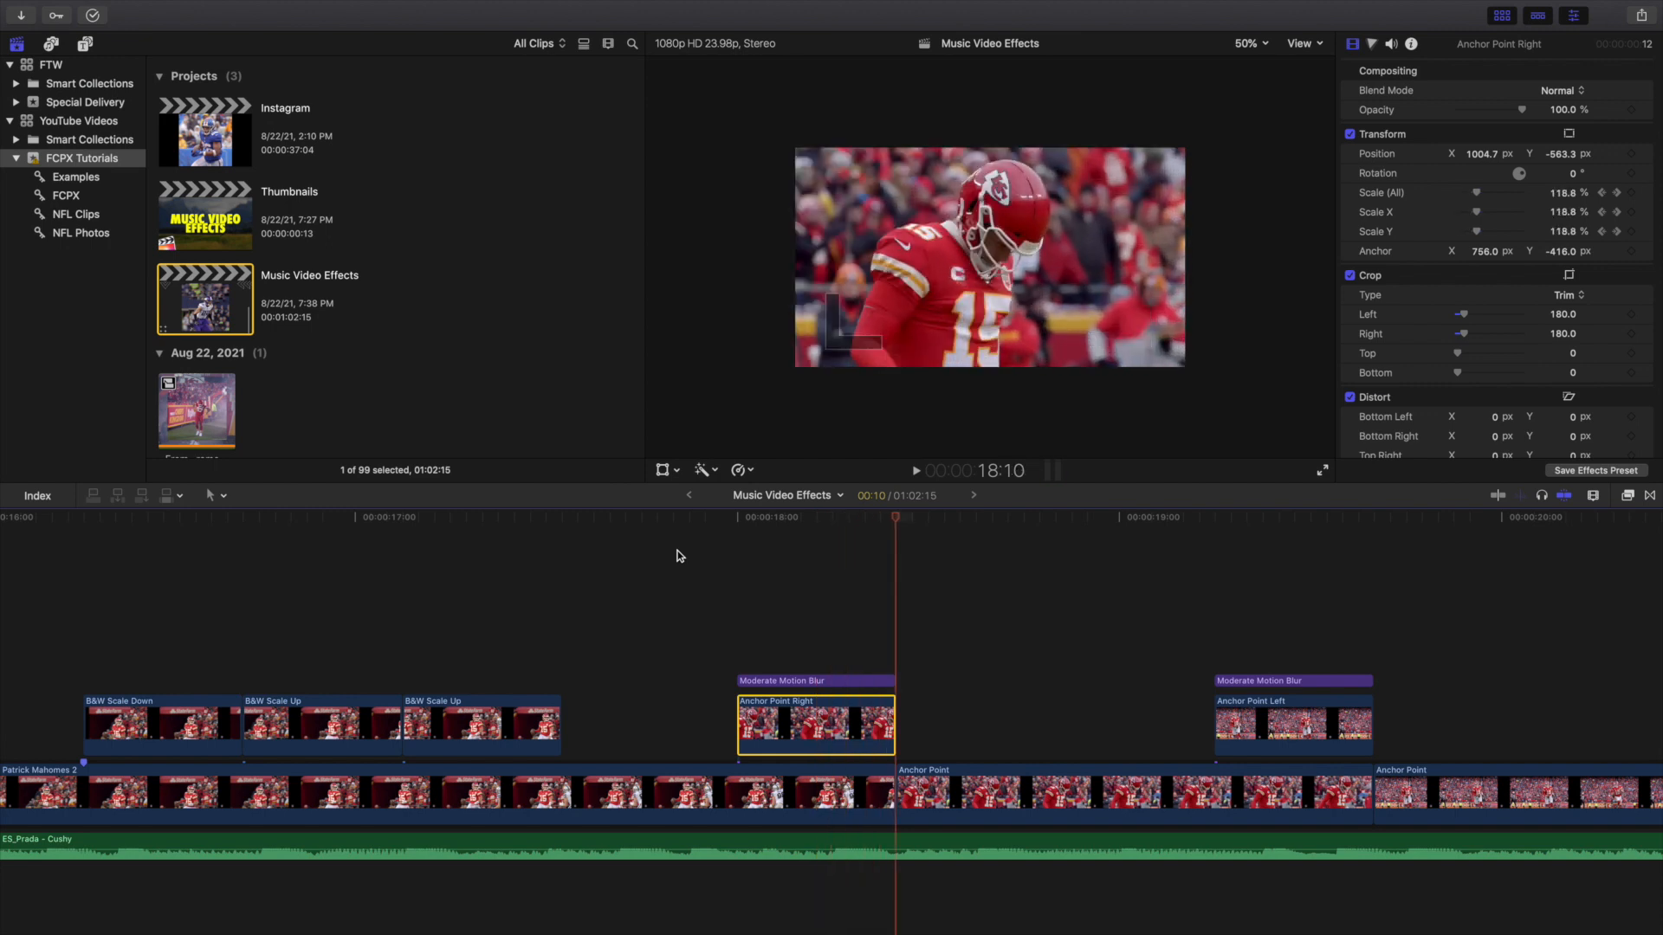
Examine the Anchor Point Left clip's anchor placement with the Transform overlay and play its scale-in animation
scroll(1130, 627, "right", 3)
left_click(1110, 627)
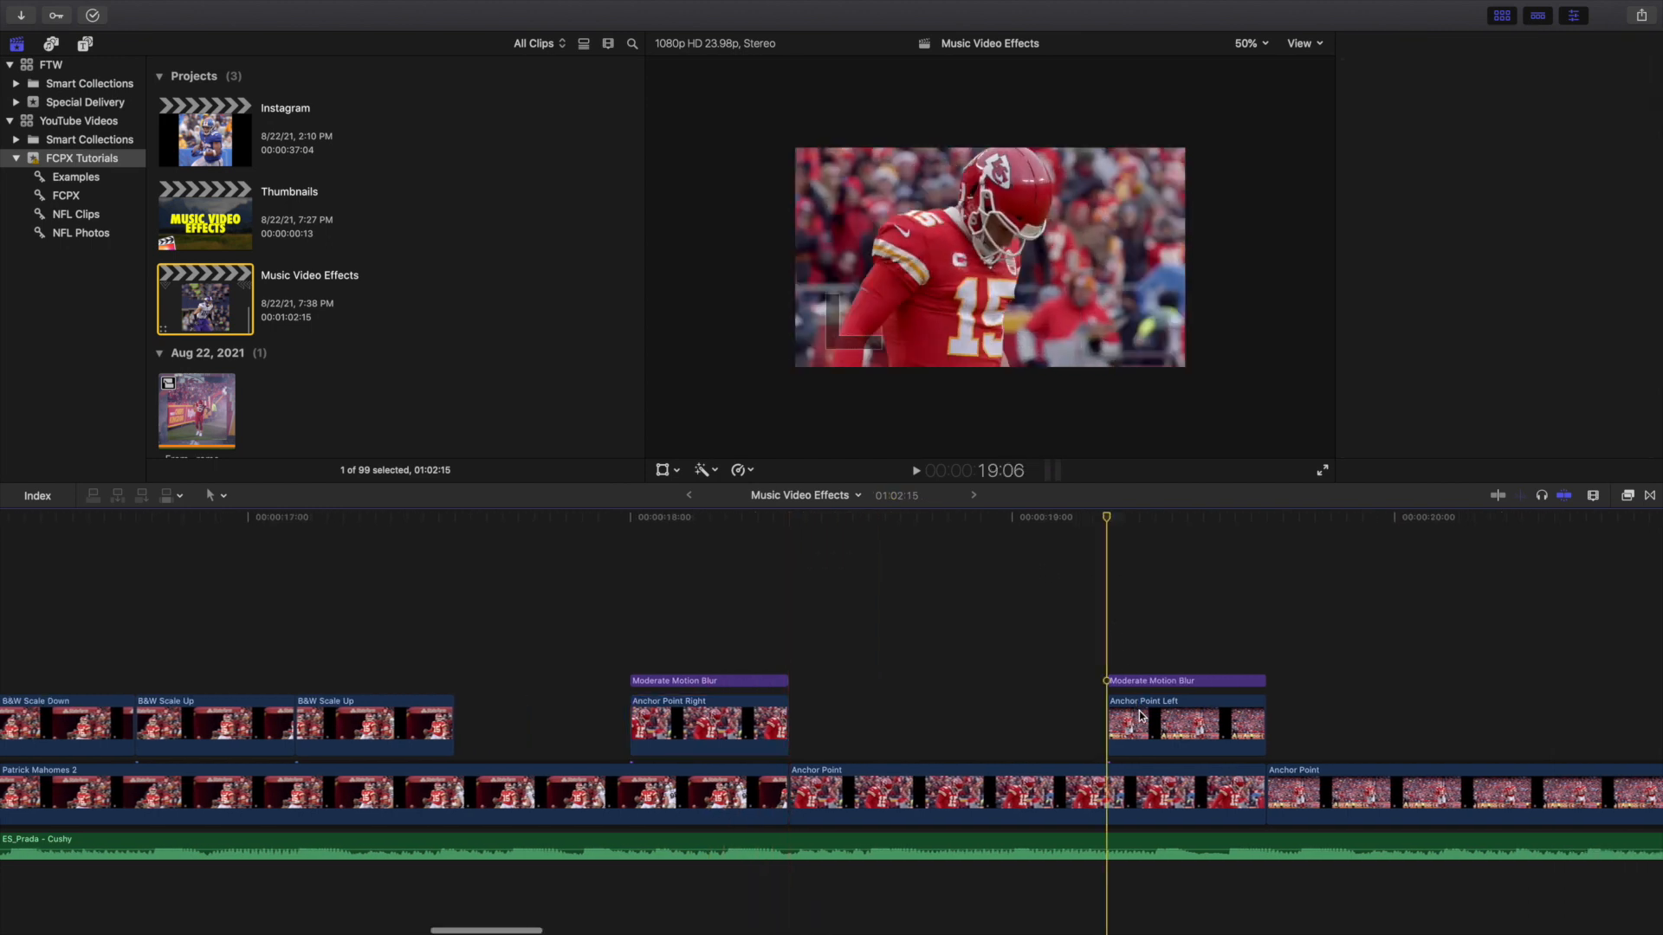
key("c")
left_click(662, 470)
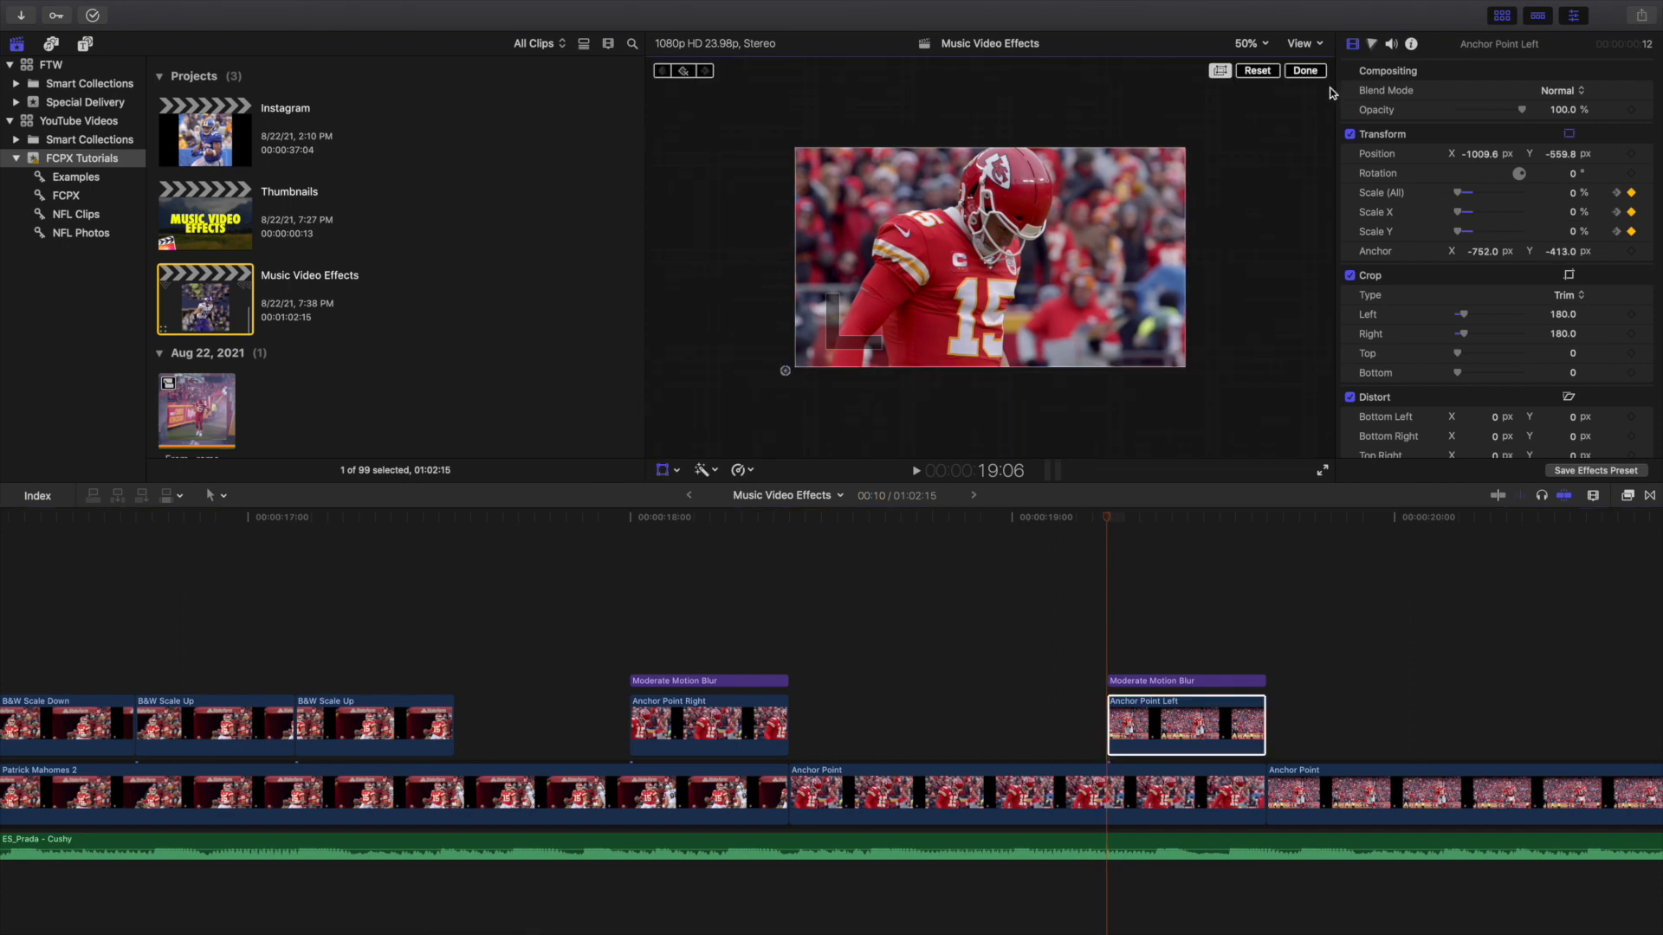
left_click(1306, 72)
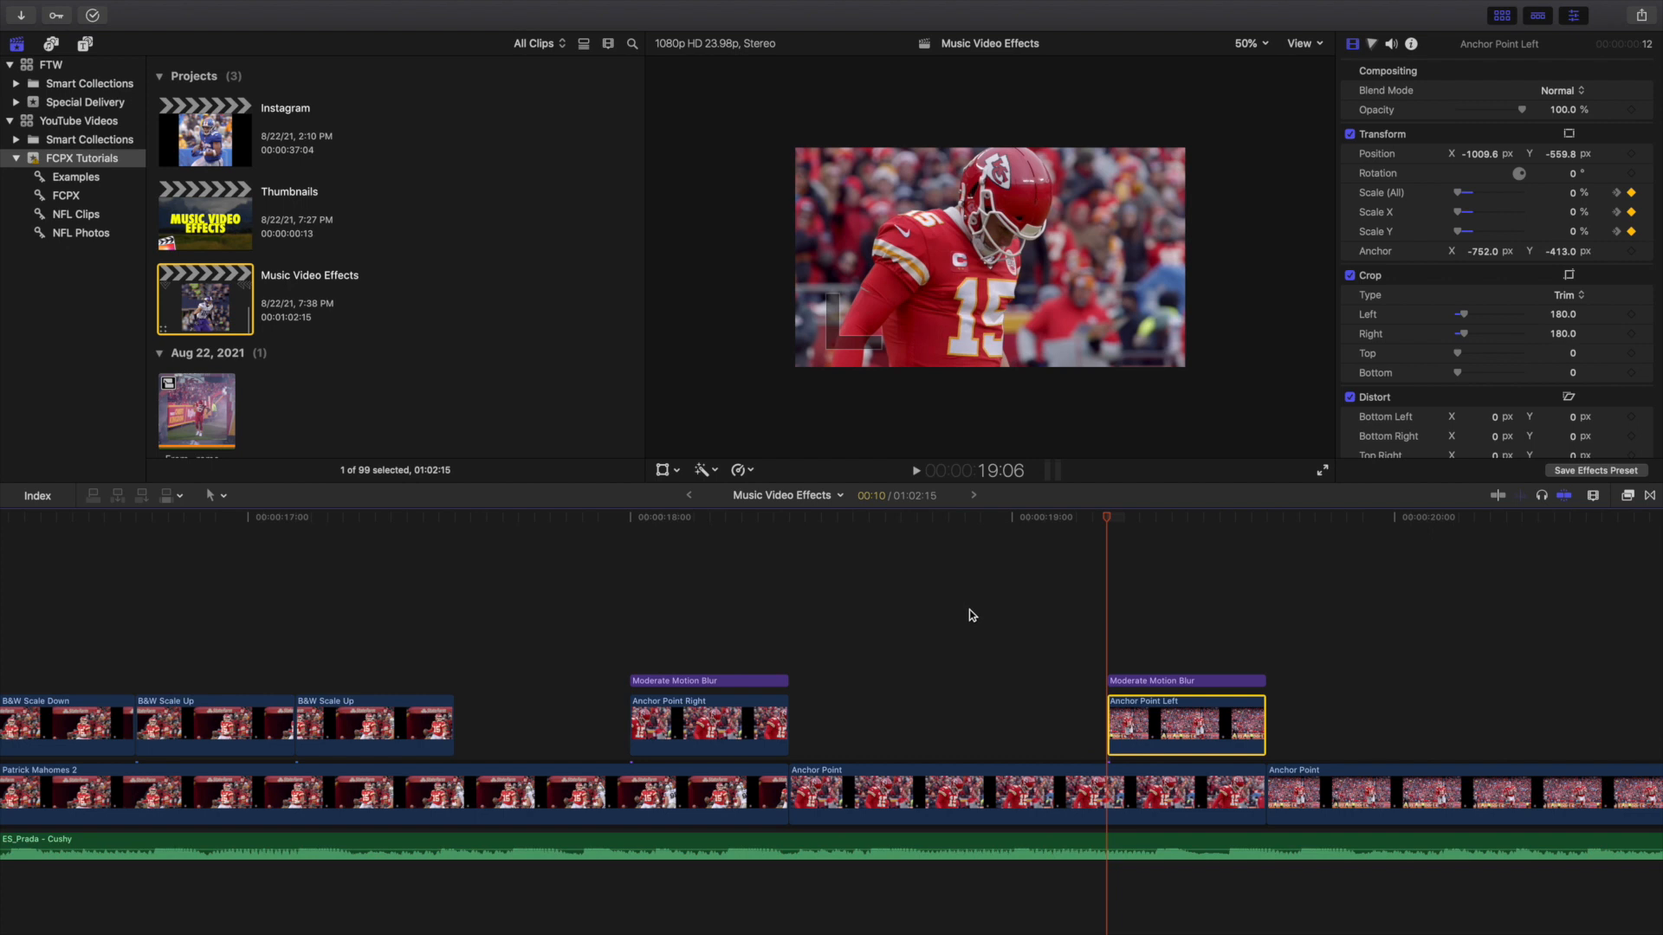
key("space")
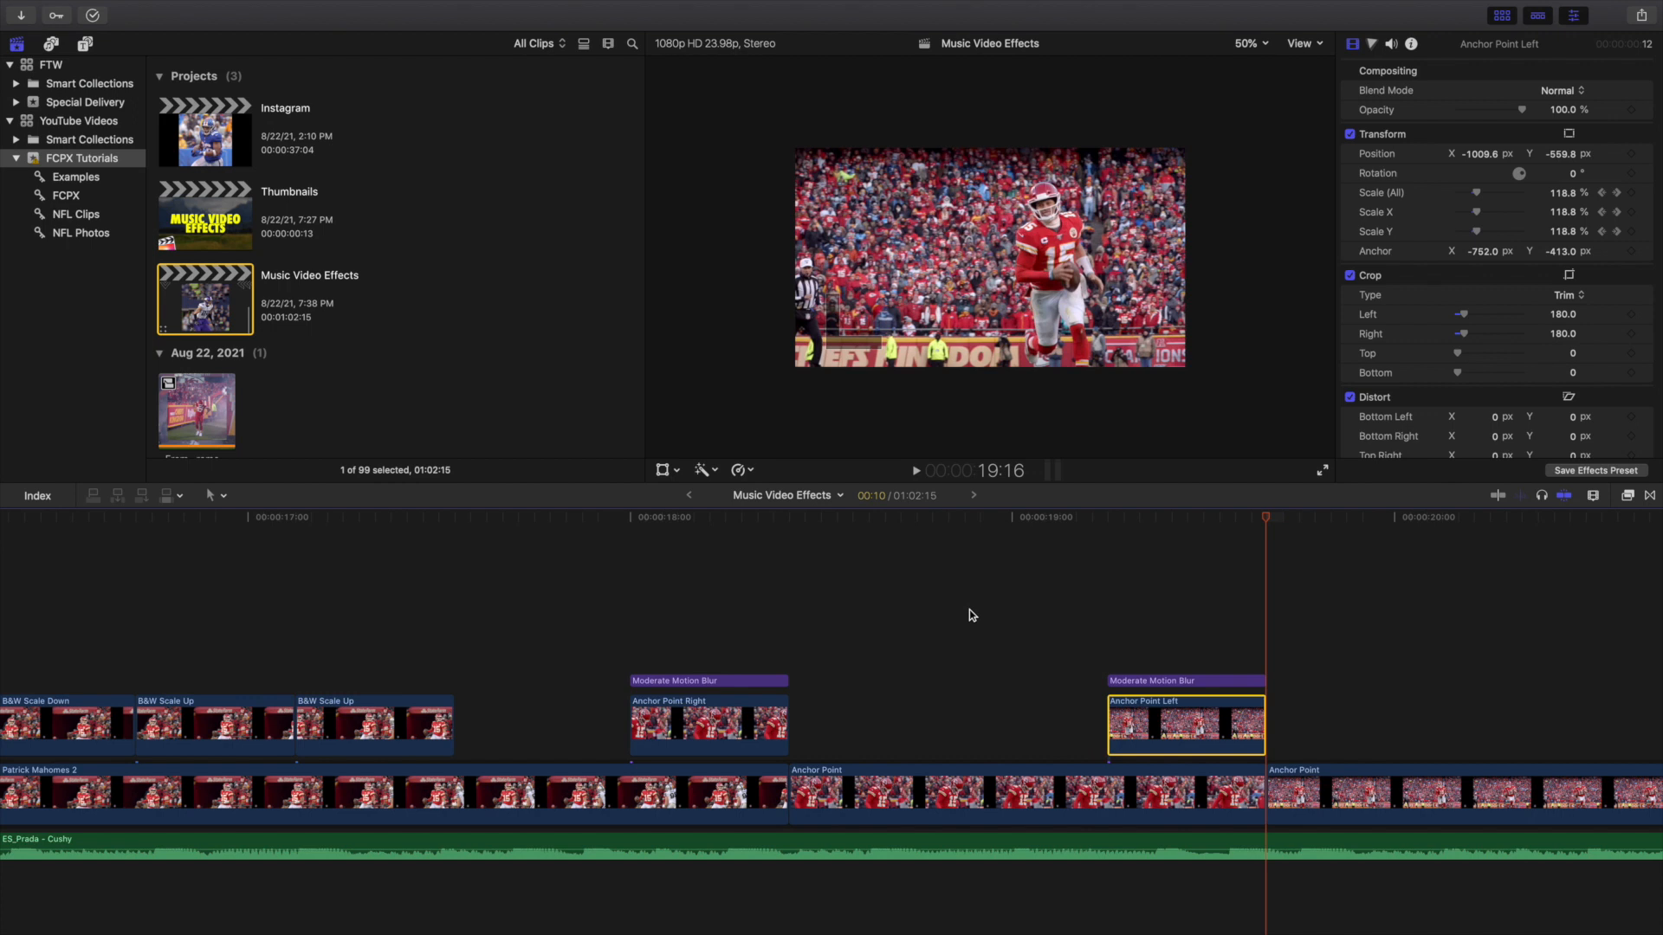
Examine the Morph Sliding Freeze Frame clip's Draw Mask and its Transform and Distort keyframes at the clip's start
scroll(1086, 616, "right", 10)
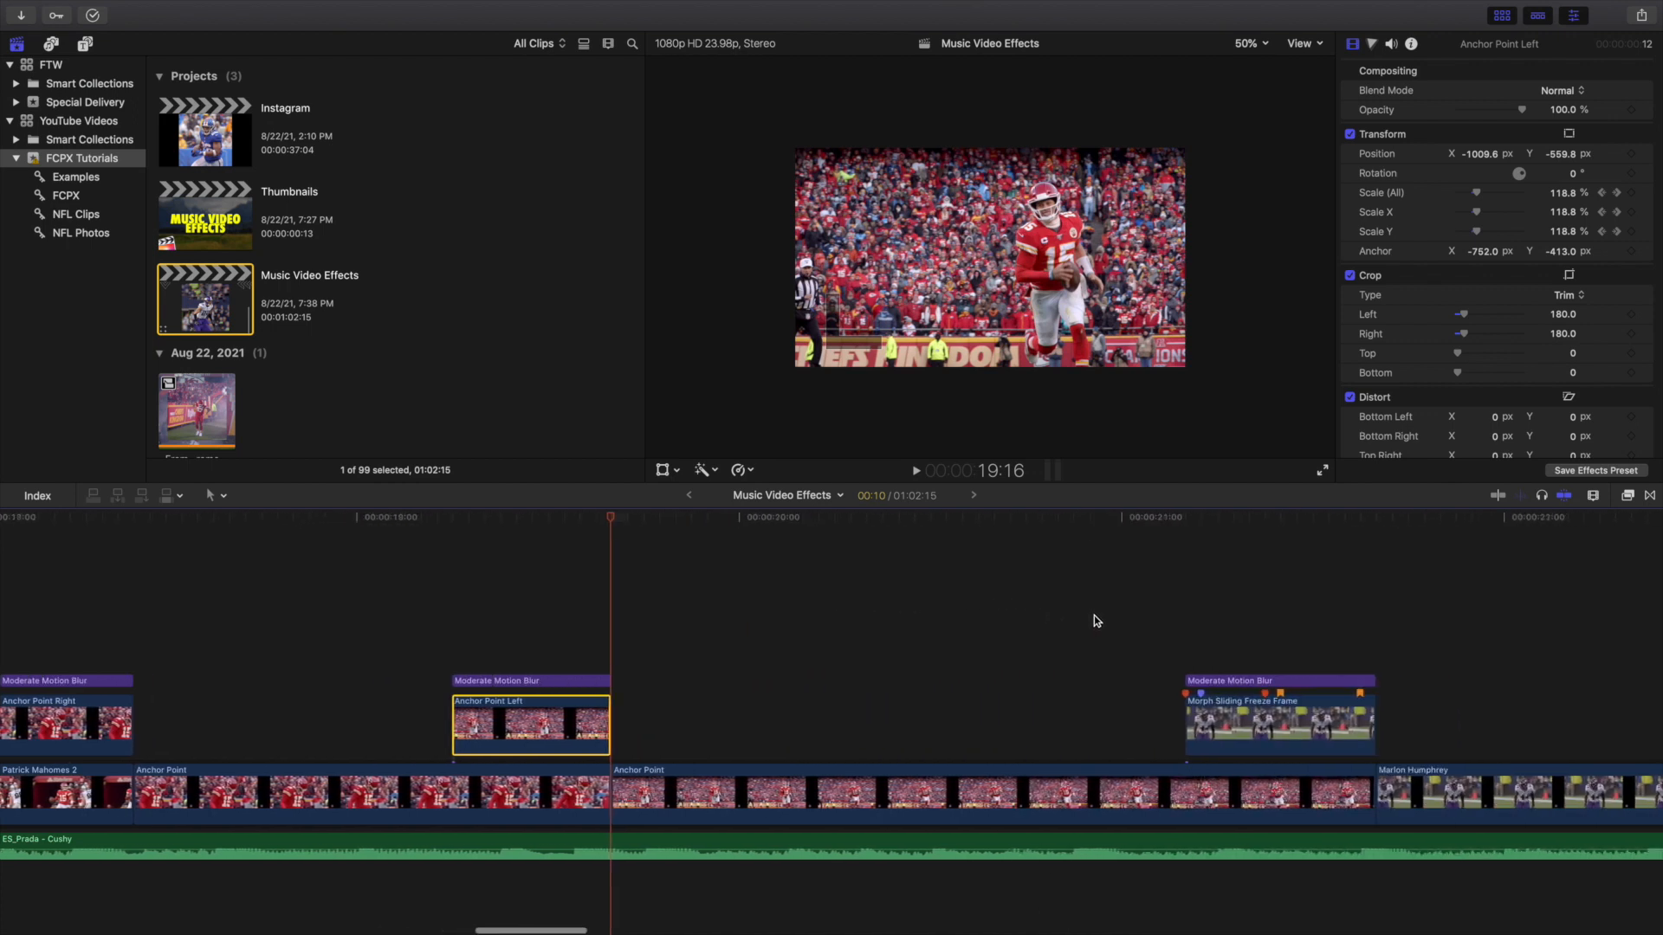
left_click(717, 637)
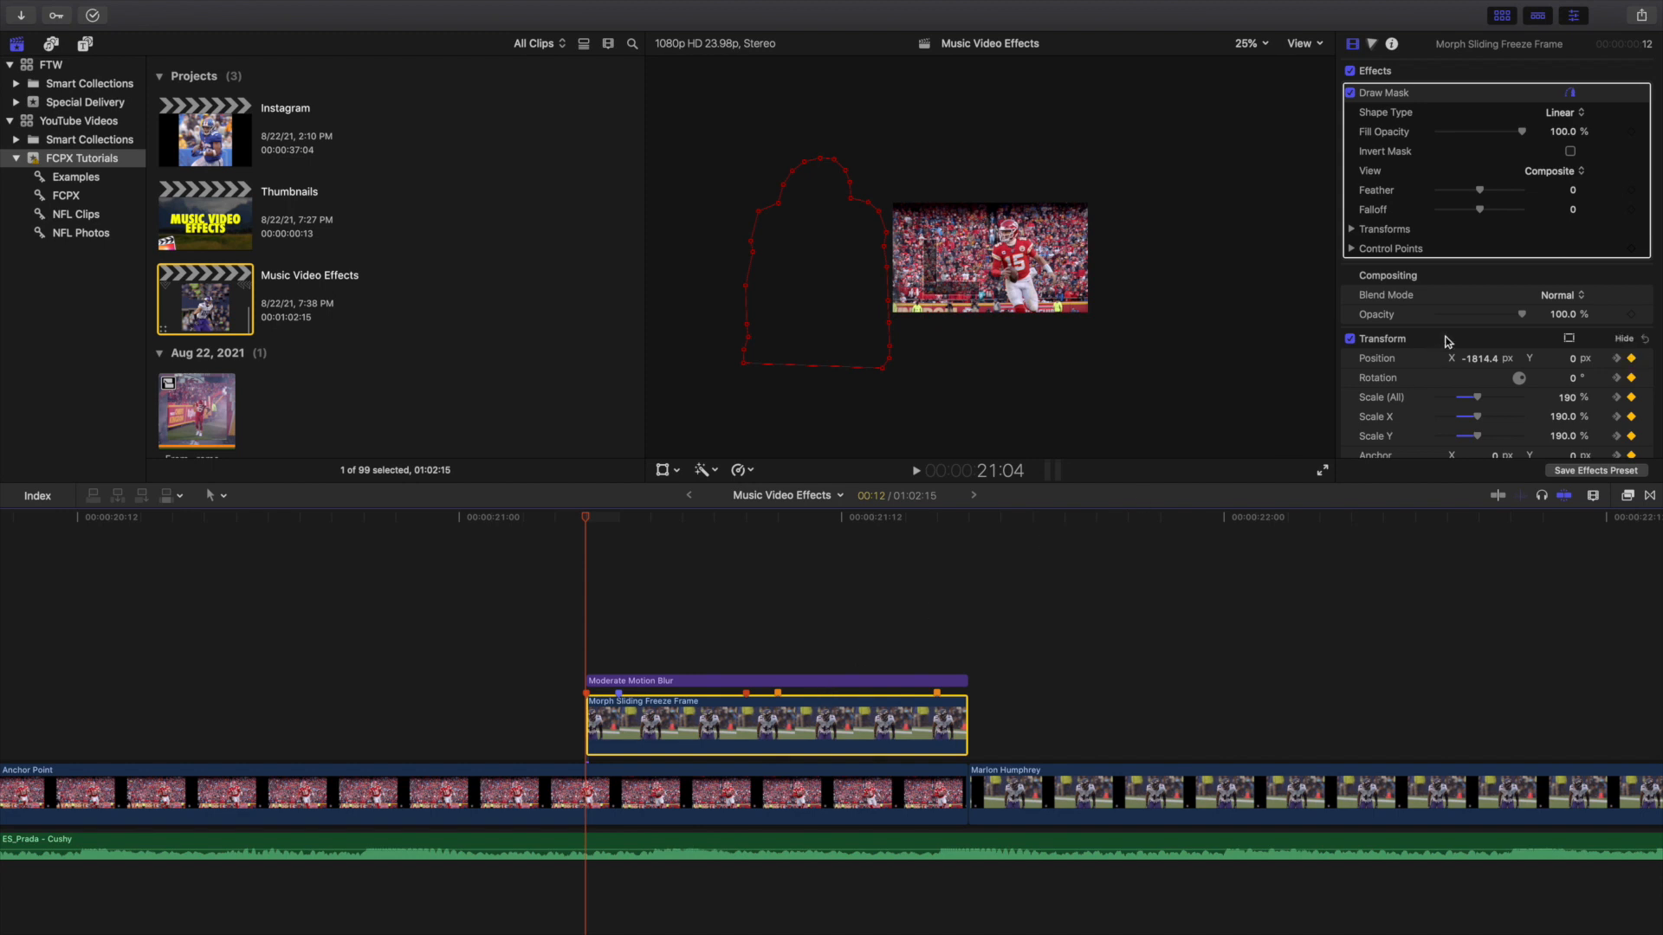
scroll(1427, 344, "down", 1)
scroll(1426, 343, "down", 10)
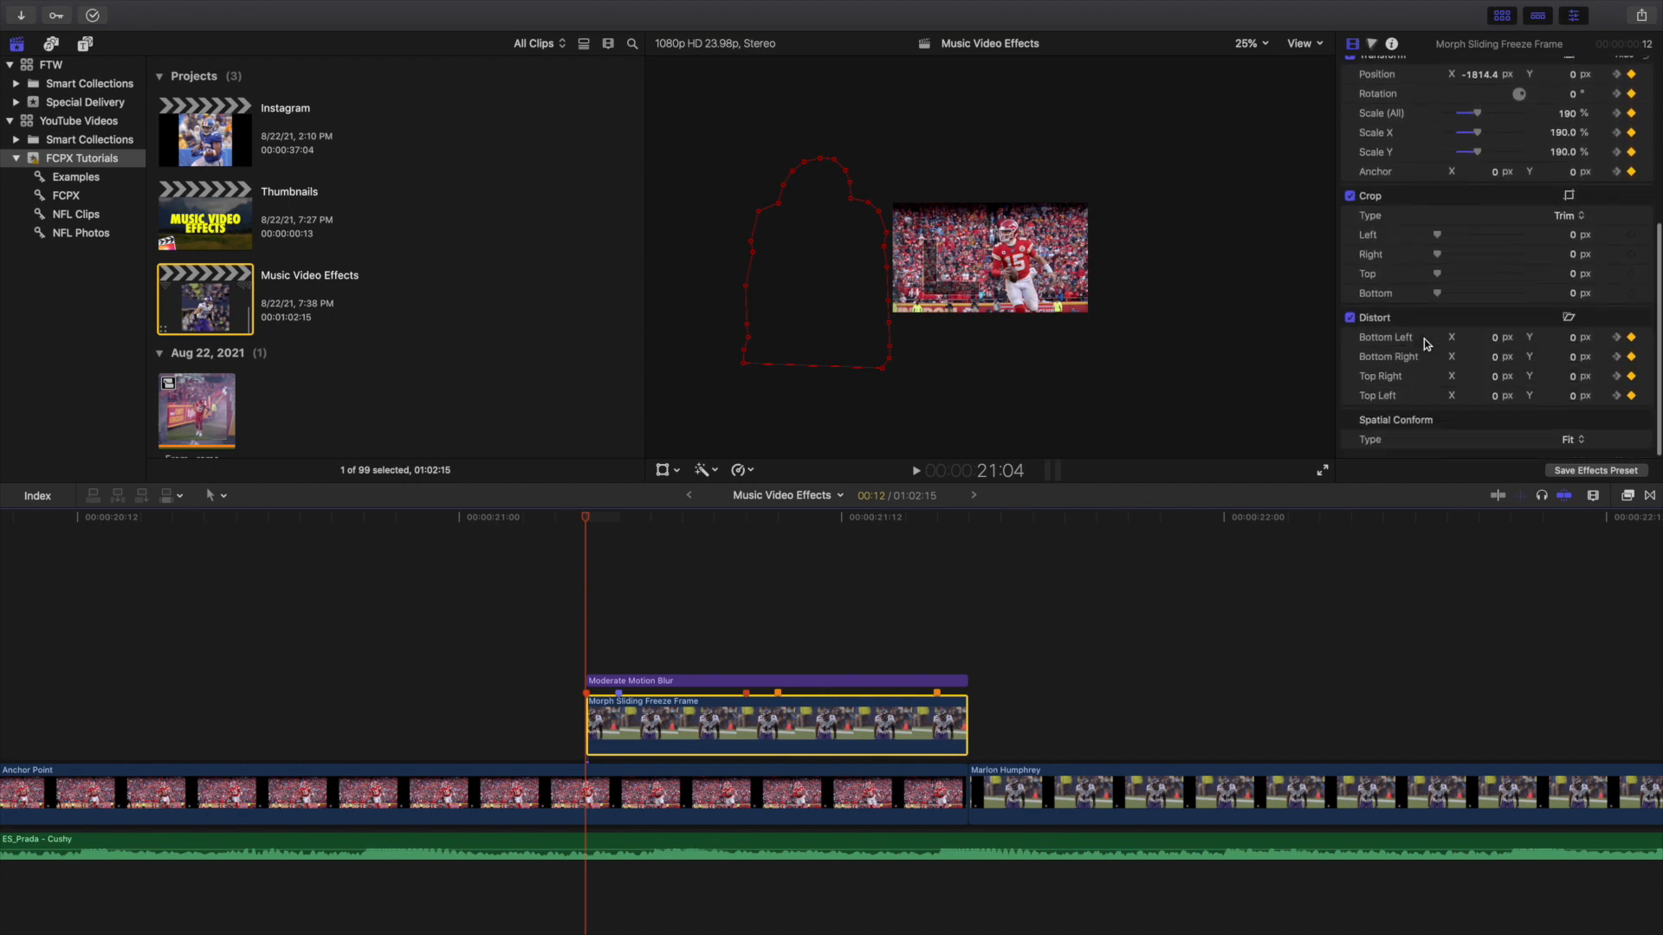
scroll(1420, 342, "down", 2)
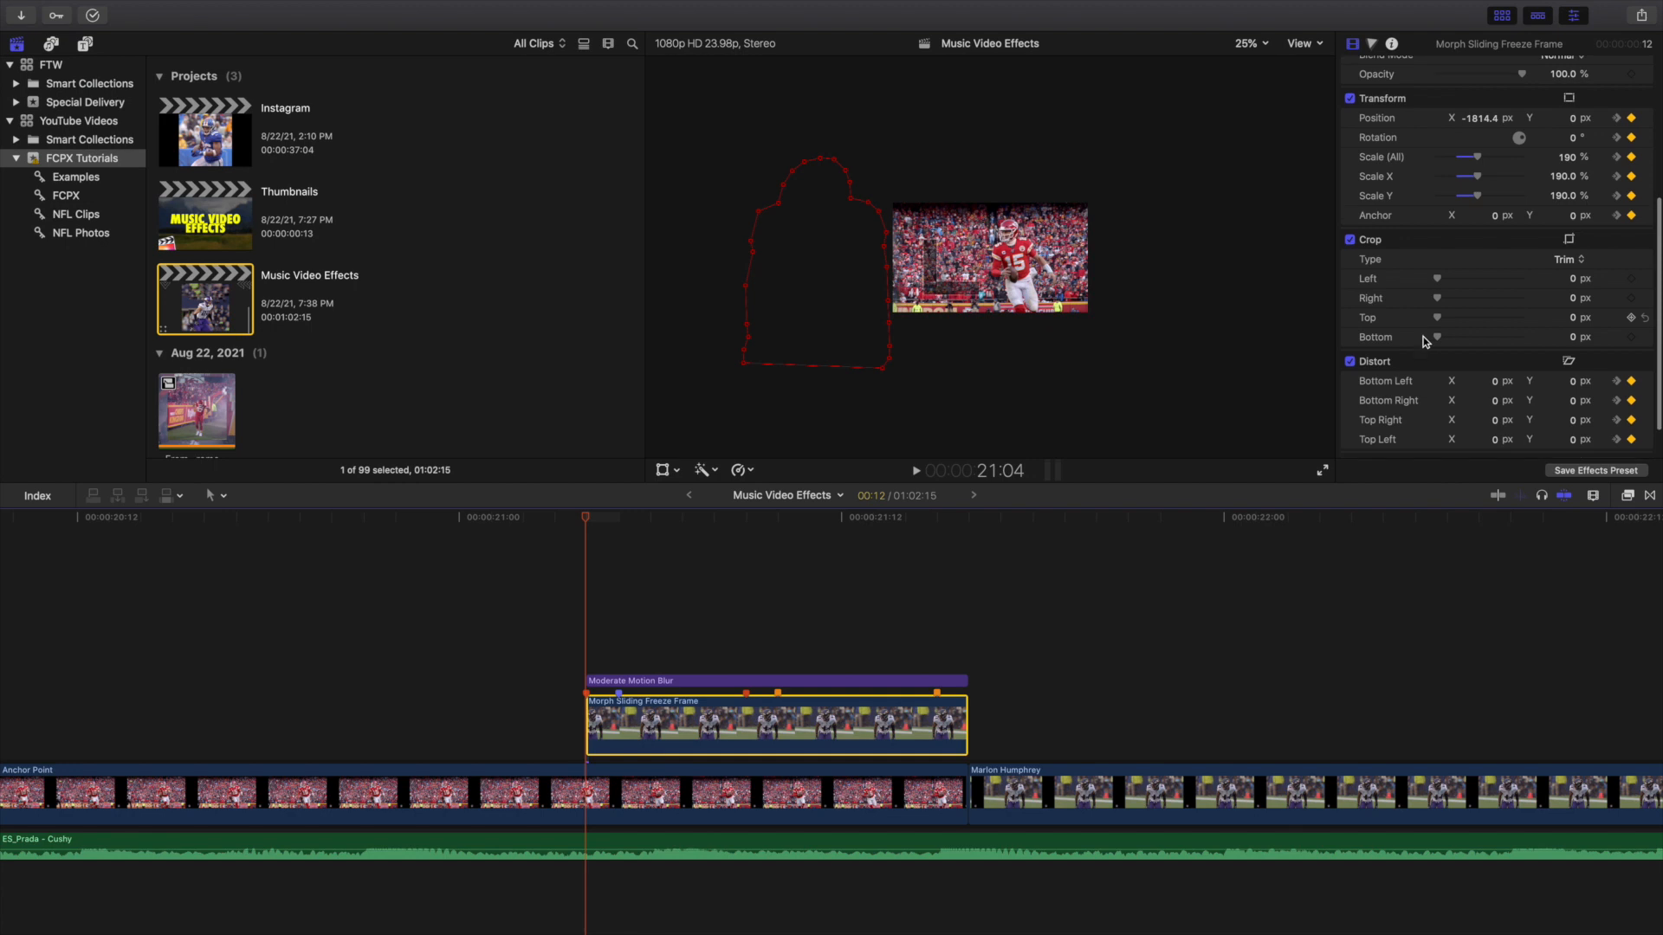
scroll(1408, 342, "up", 8)
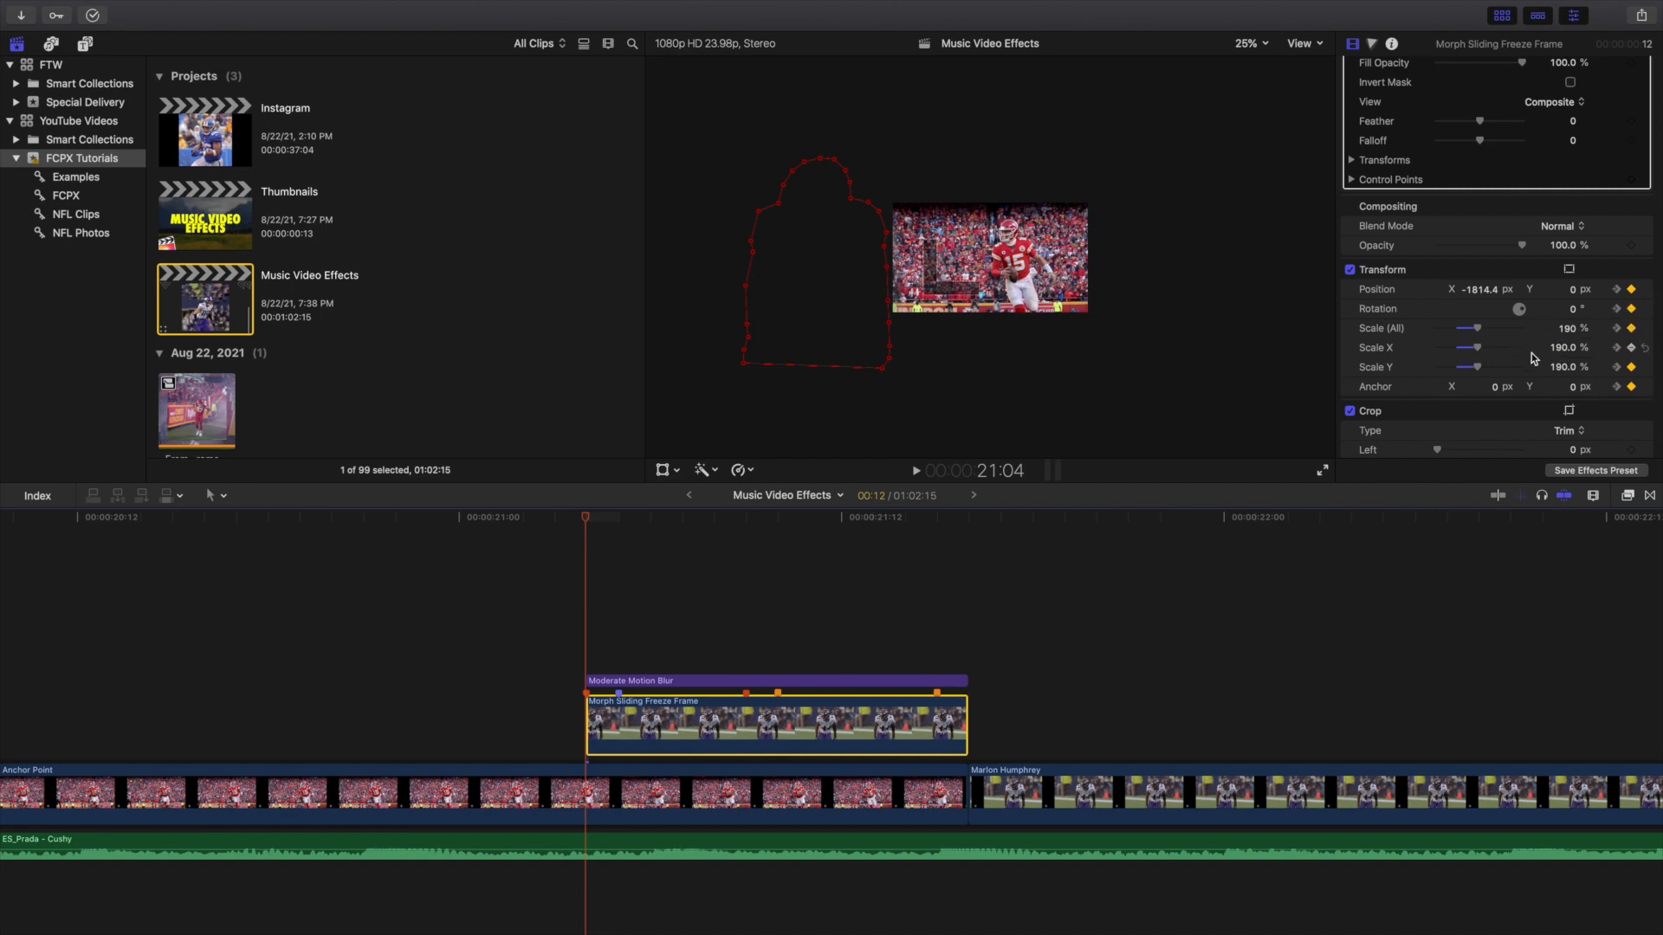
left_click(1573, 330)
scroll(1493, 405, "down", 5)
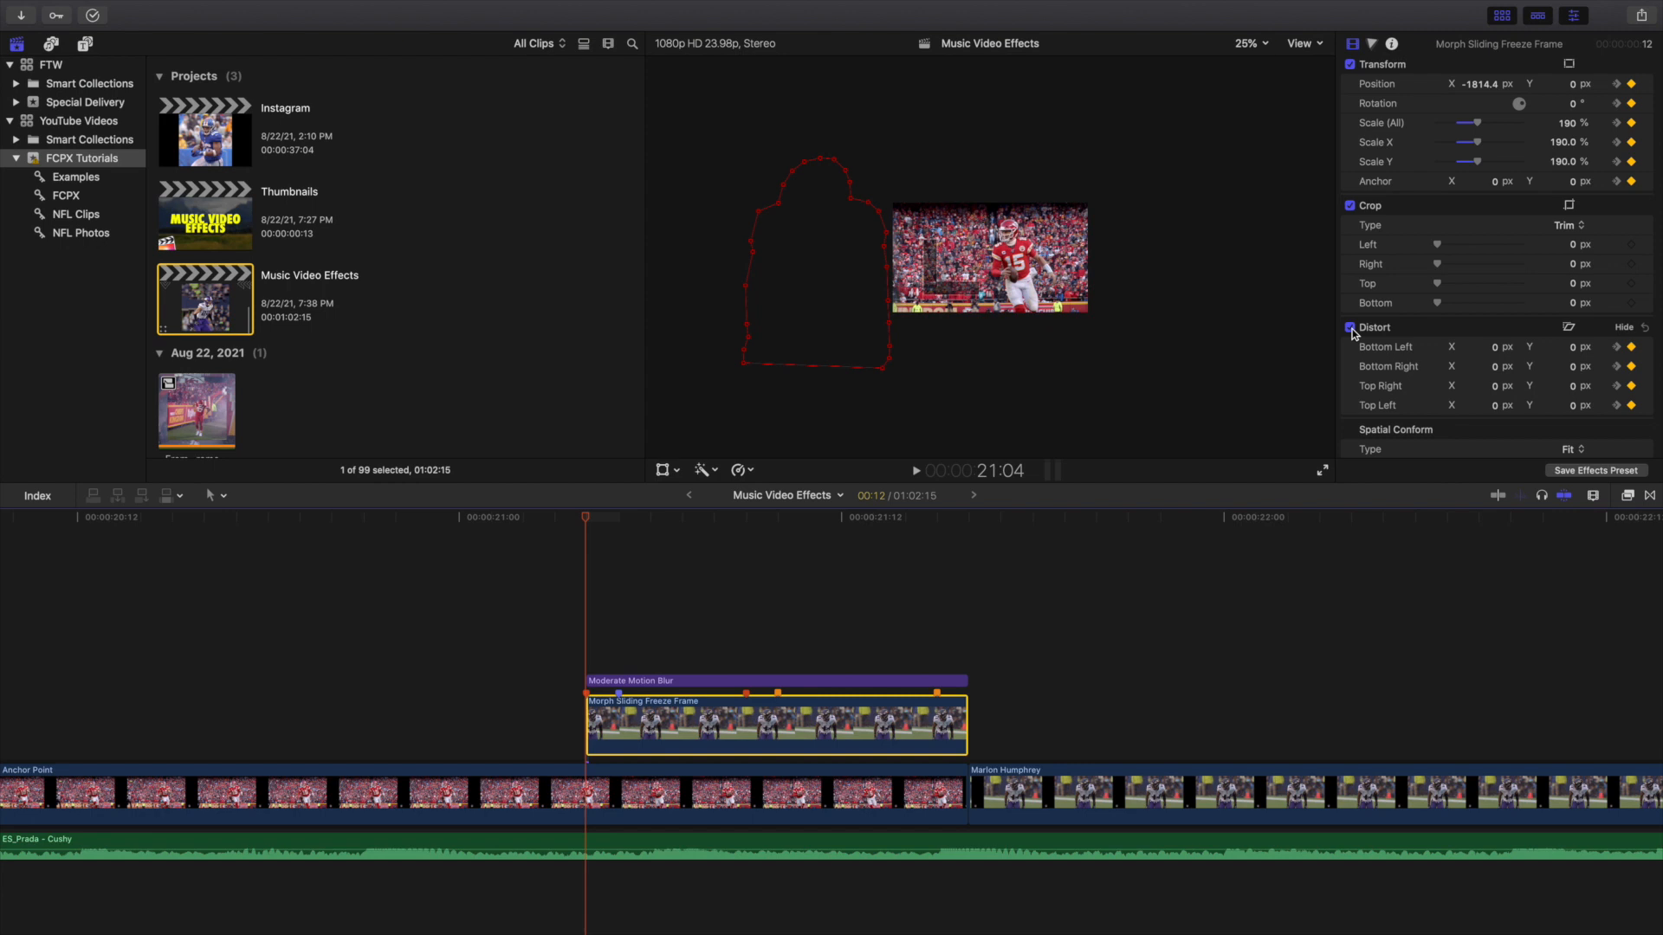
scroll(1484, 275, "up", 5)
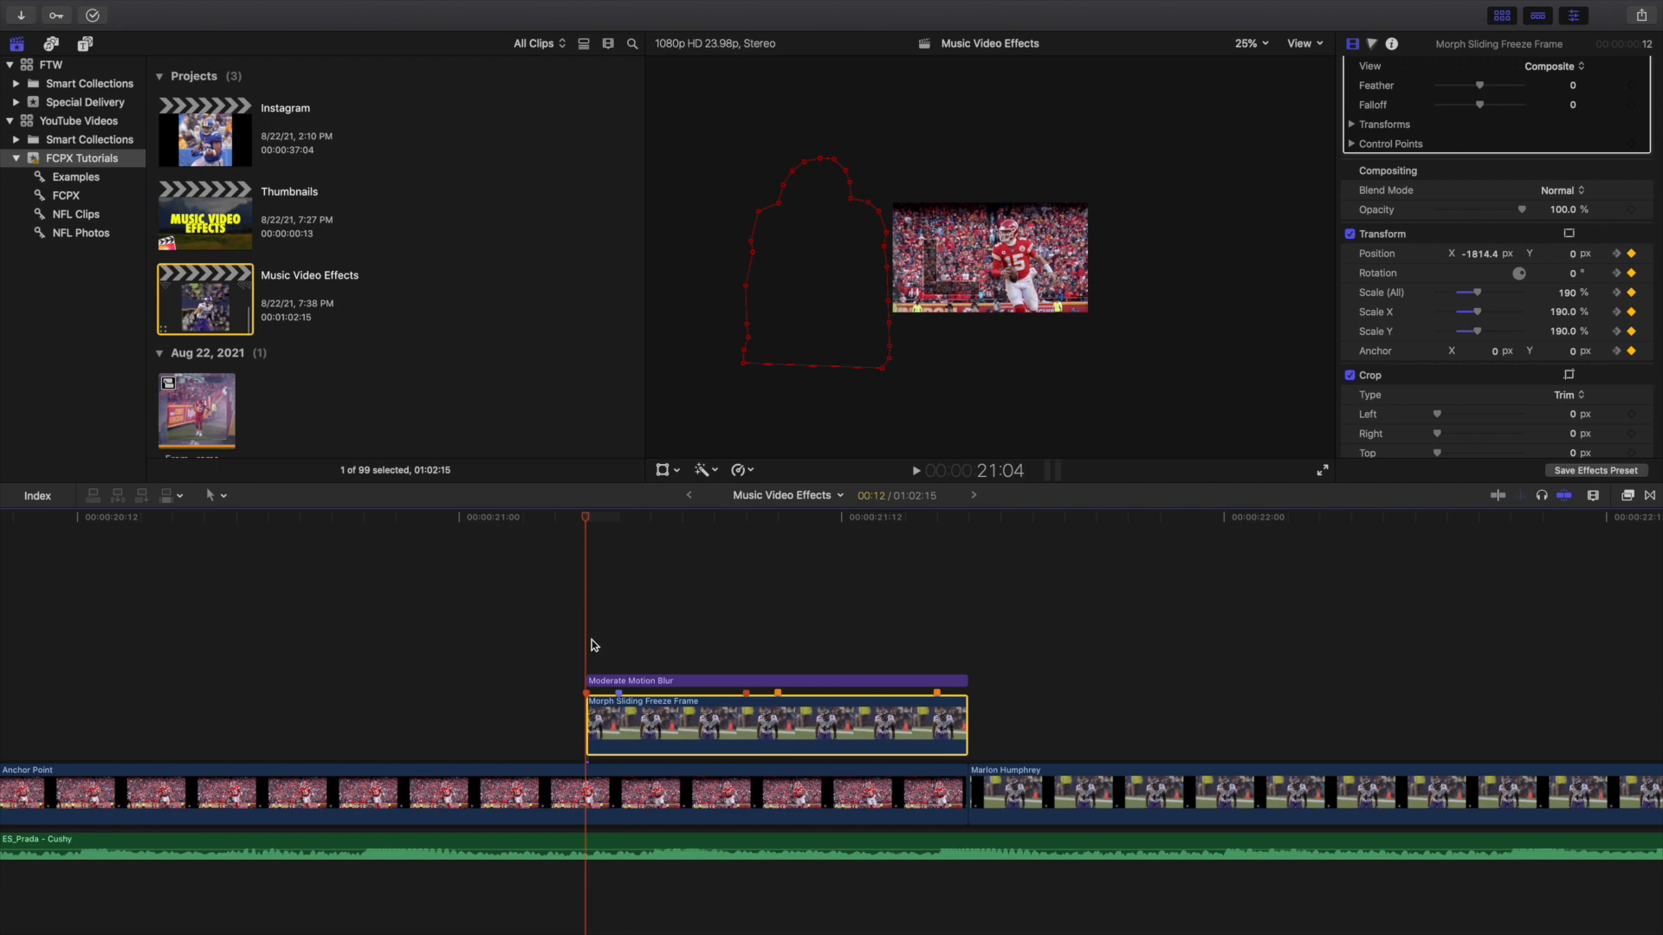
Advance the Morph Sliding Freeze Frame clip one frame and examine its Distort keyframes with the Distort overlay
key("Right")
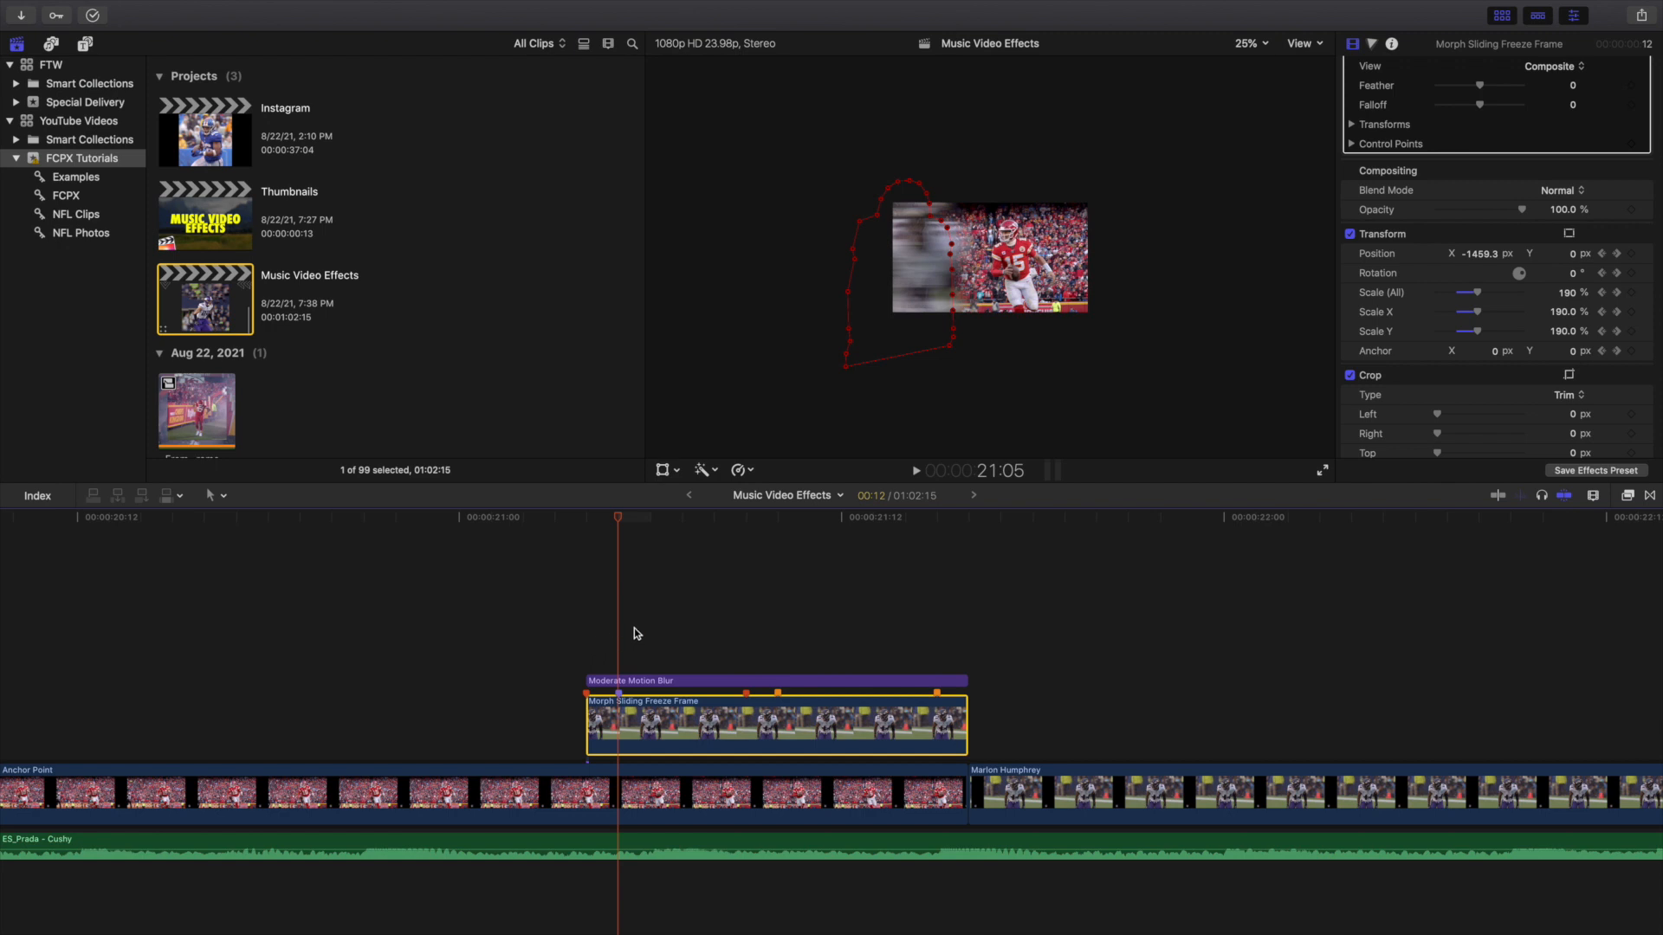
scroll(1438, 388, "down", 5)
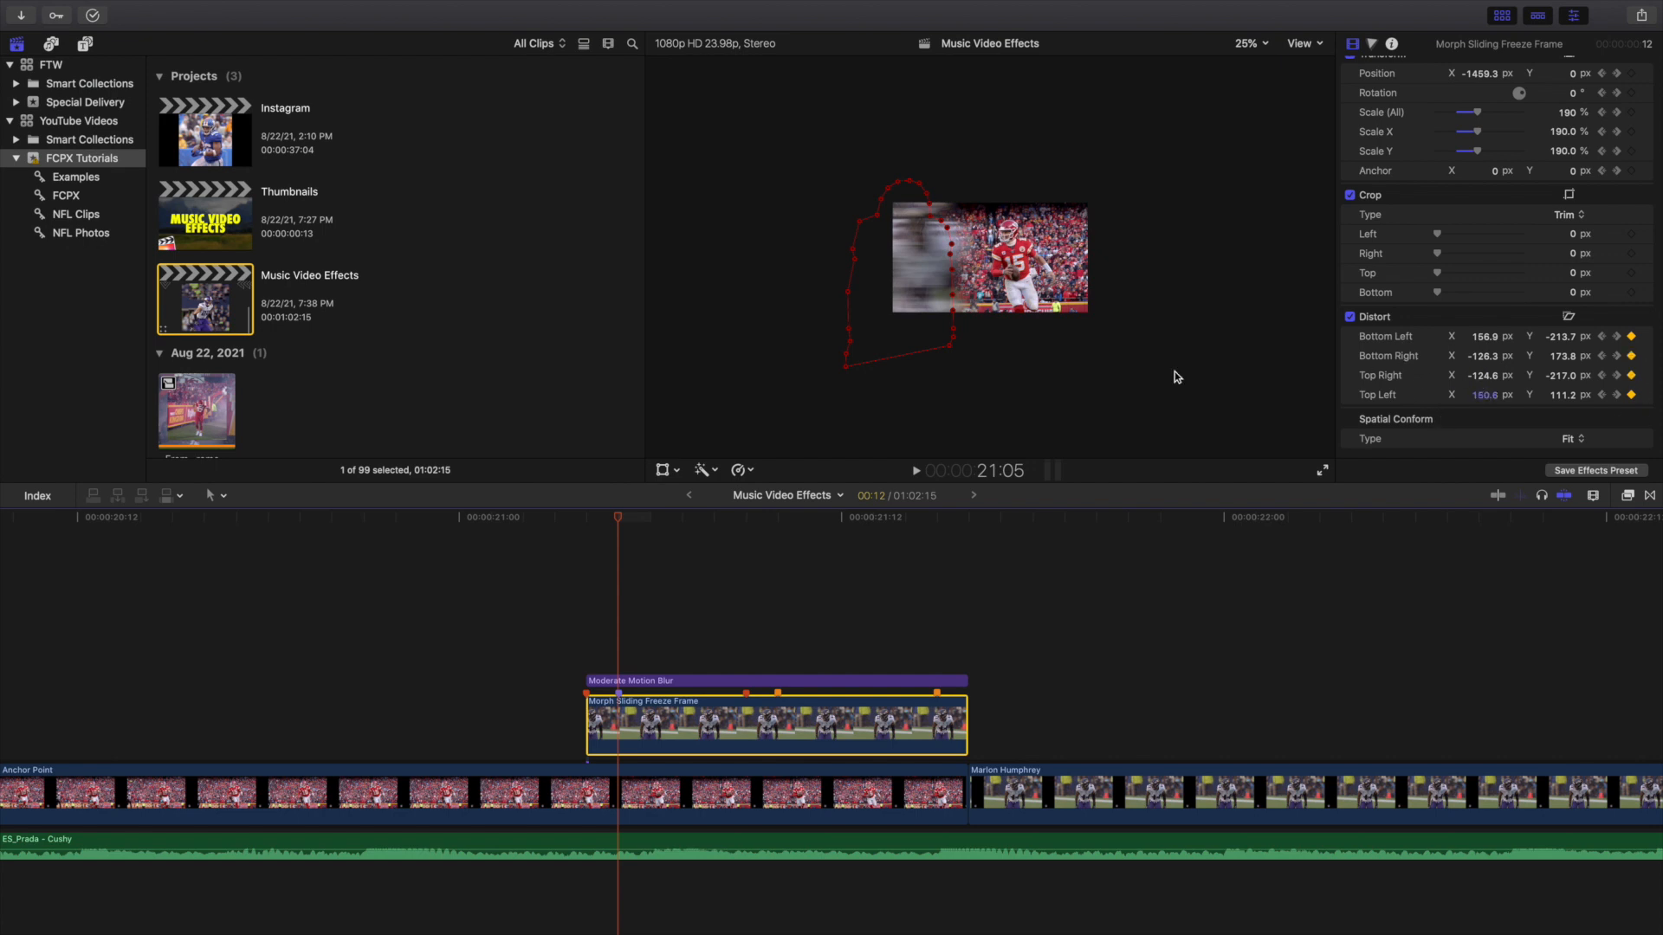
left_click(675, 470)
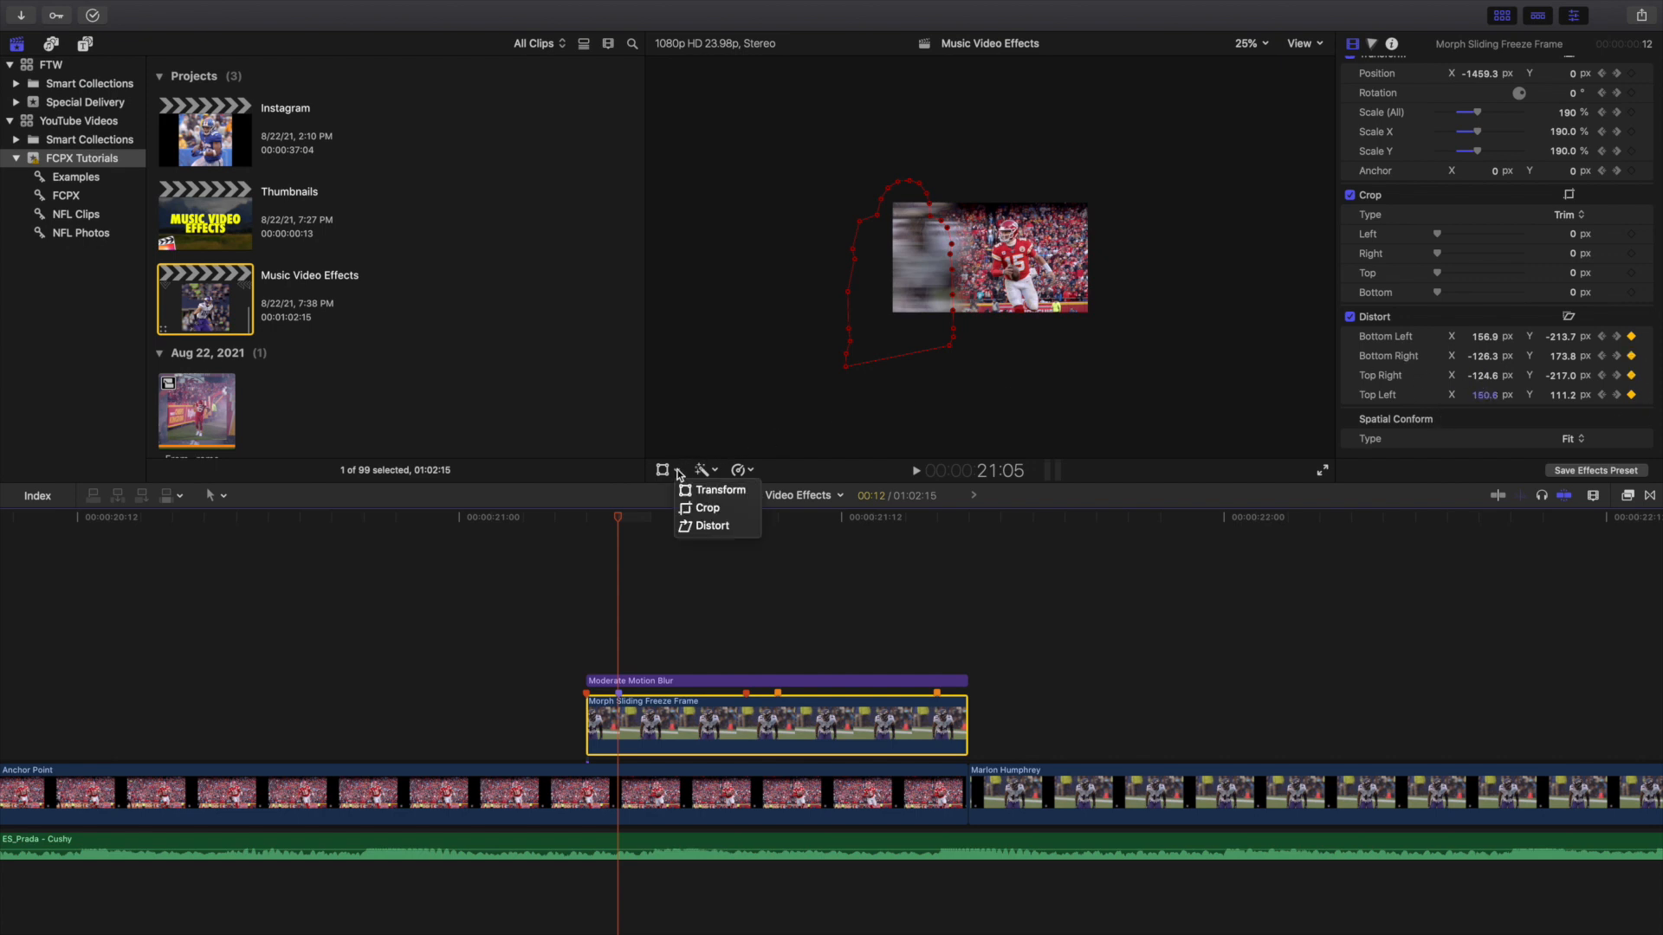
left_click(701, 526)
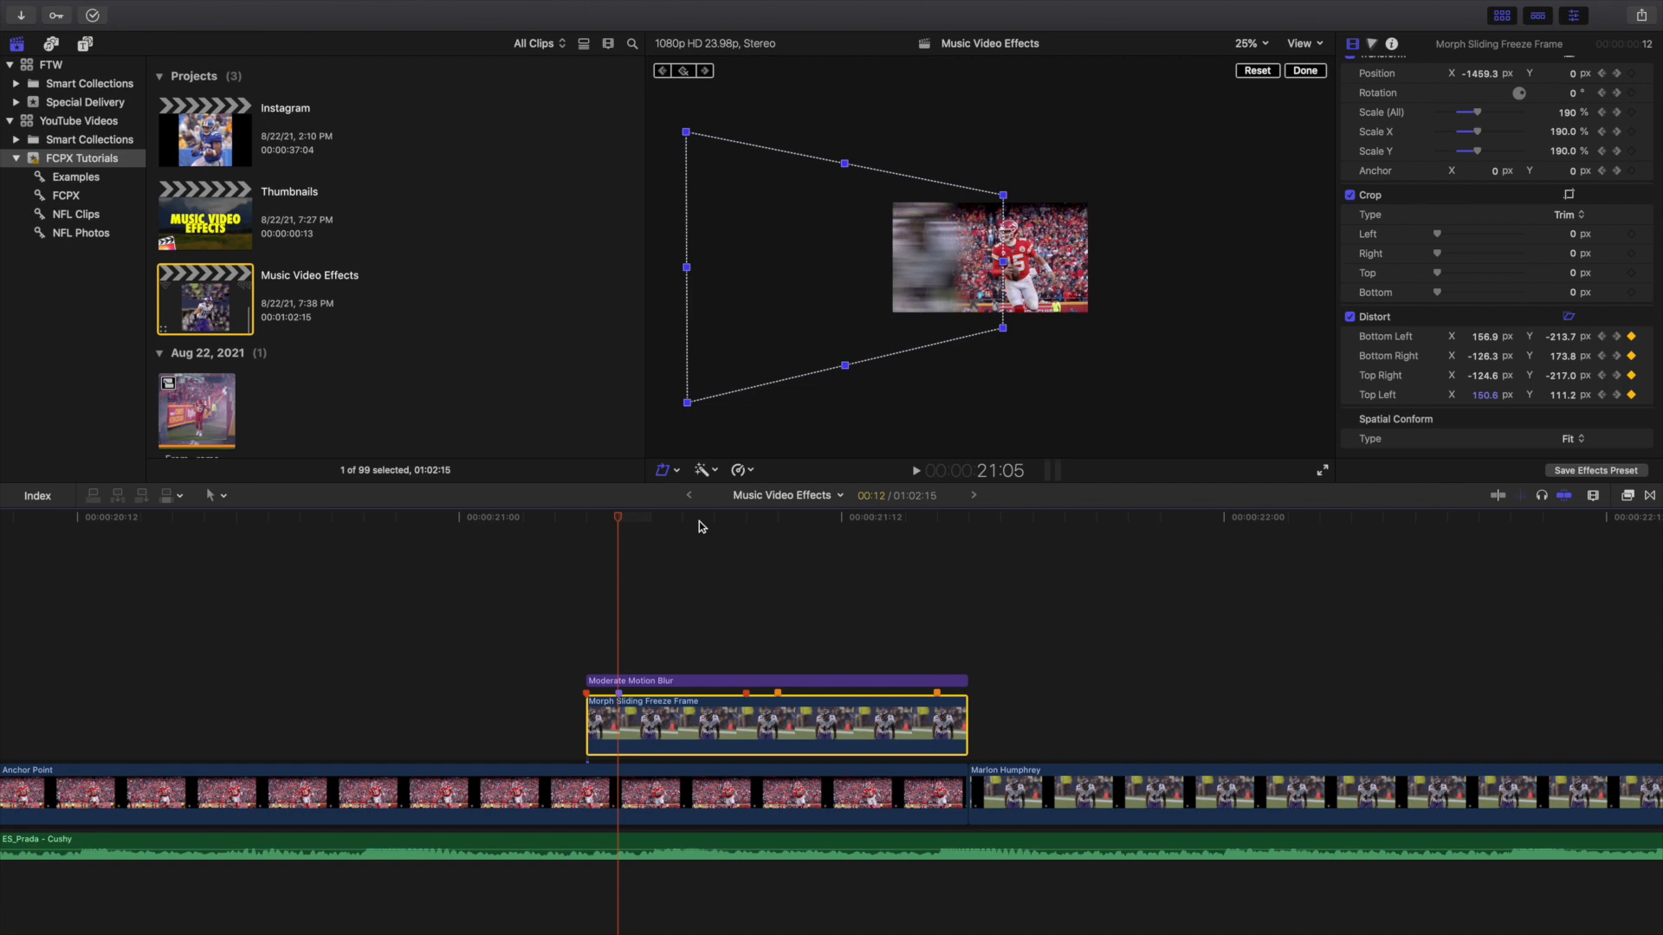
left_click(1306, 72)
Hide the Distort overlay and step the Morph Sliding Freeze Frame clip from its start to 21:09, inspecting the Transform keyframes
left_click(585, 609)
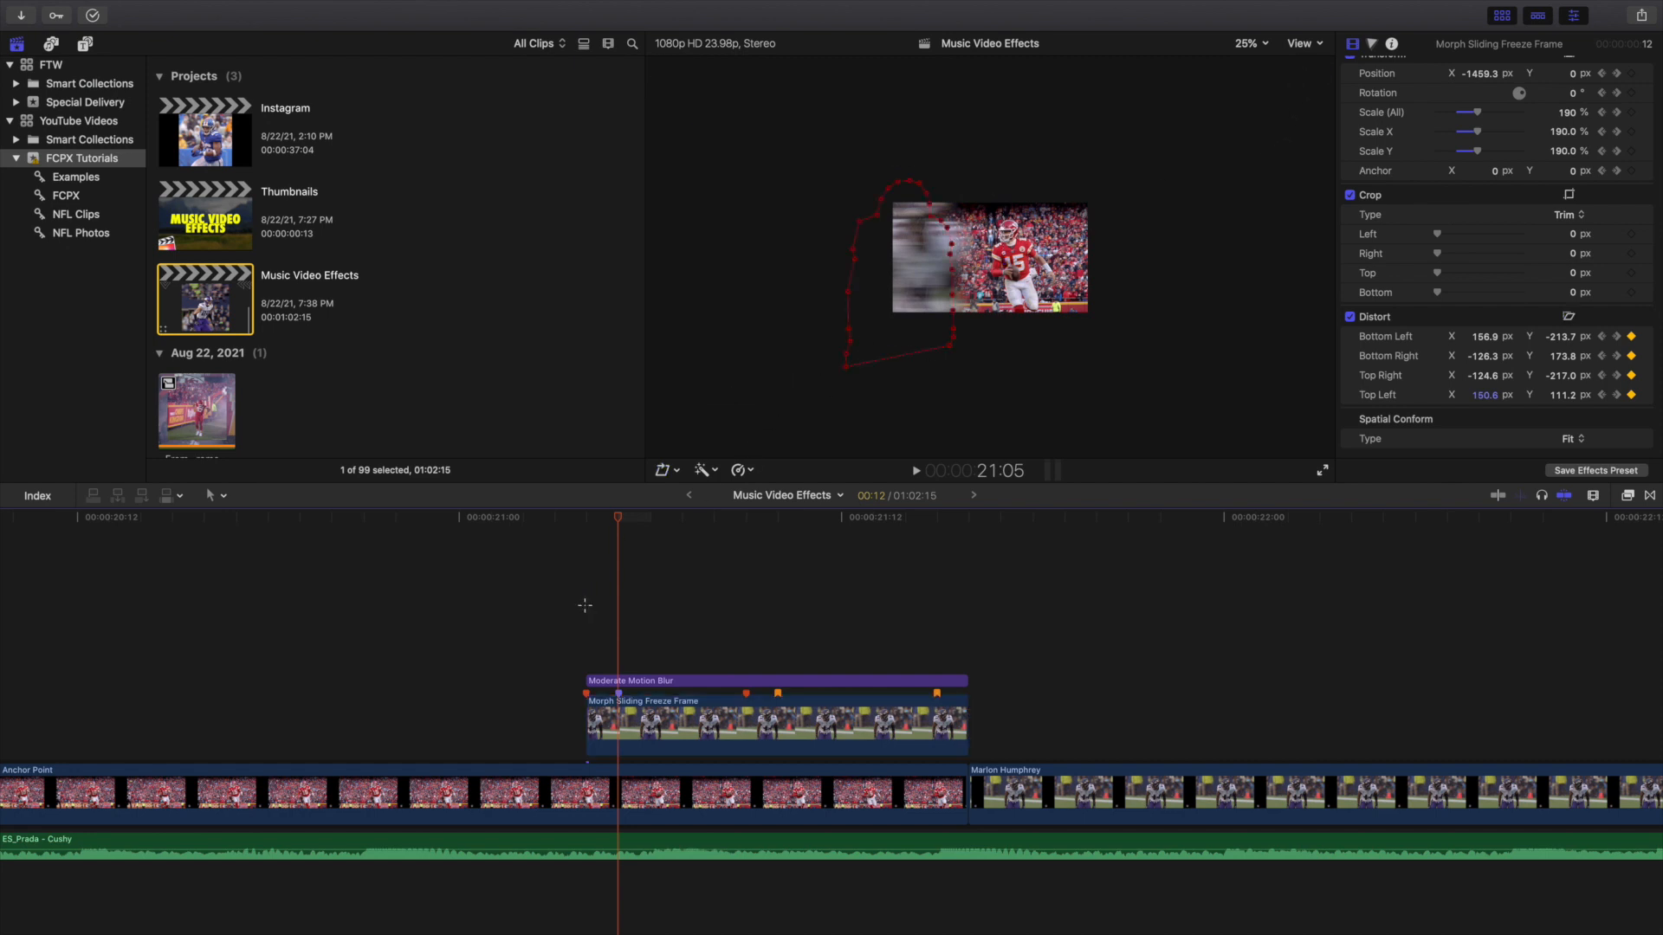
left_click(610, 693)
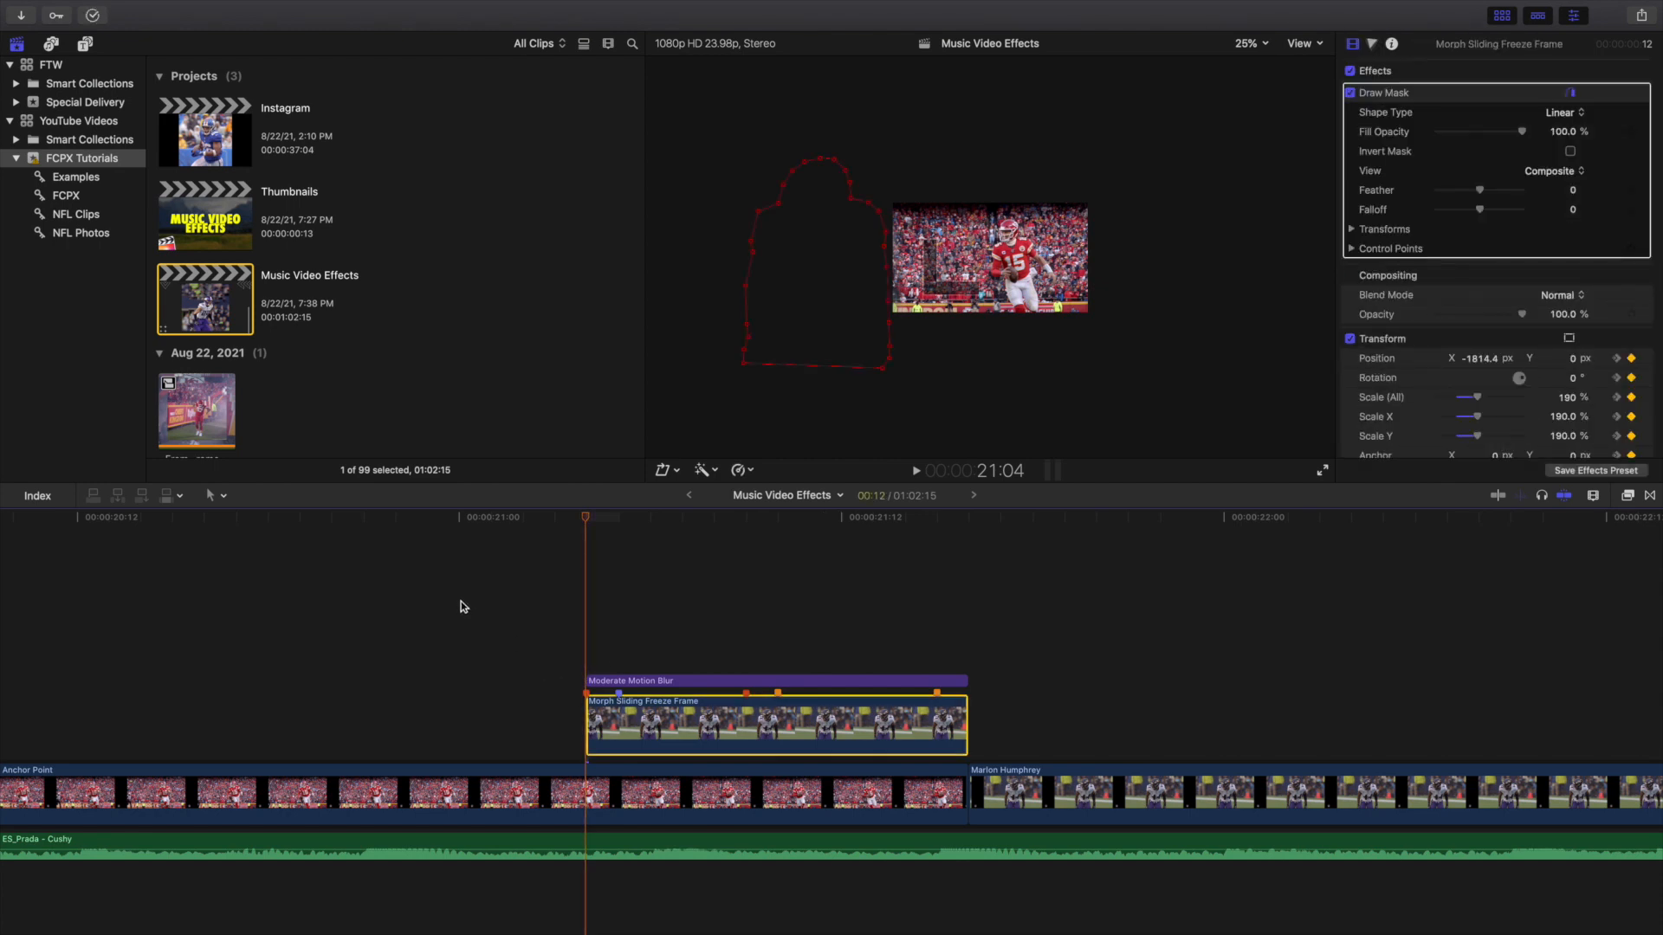
scroll(1411, 272, "down", 3)
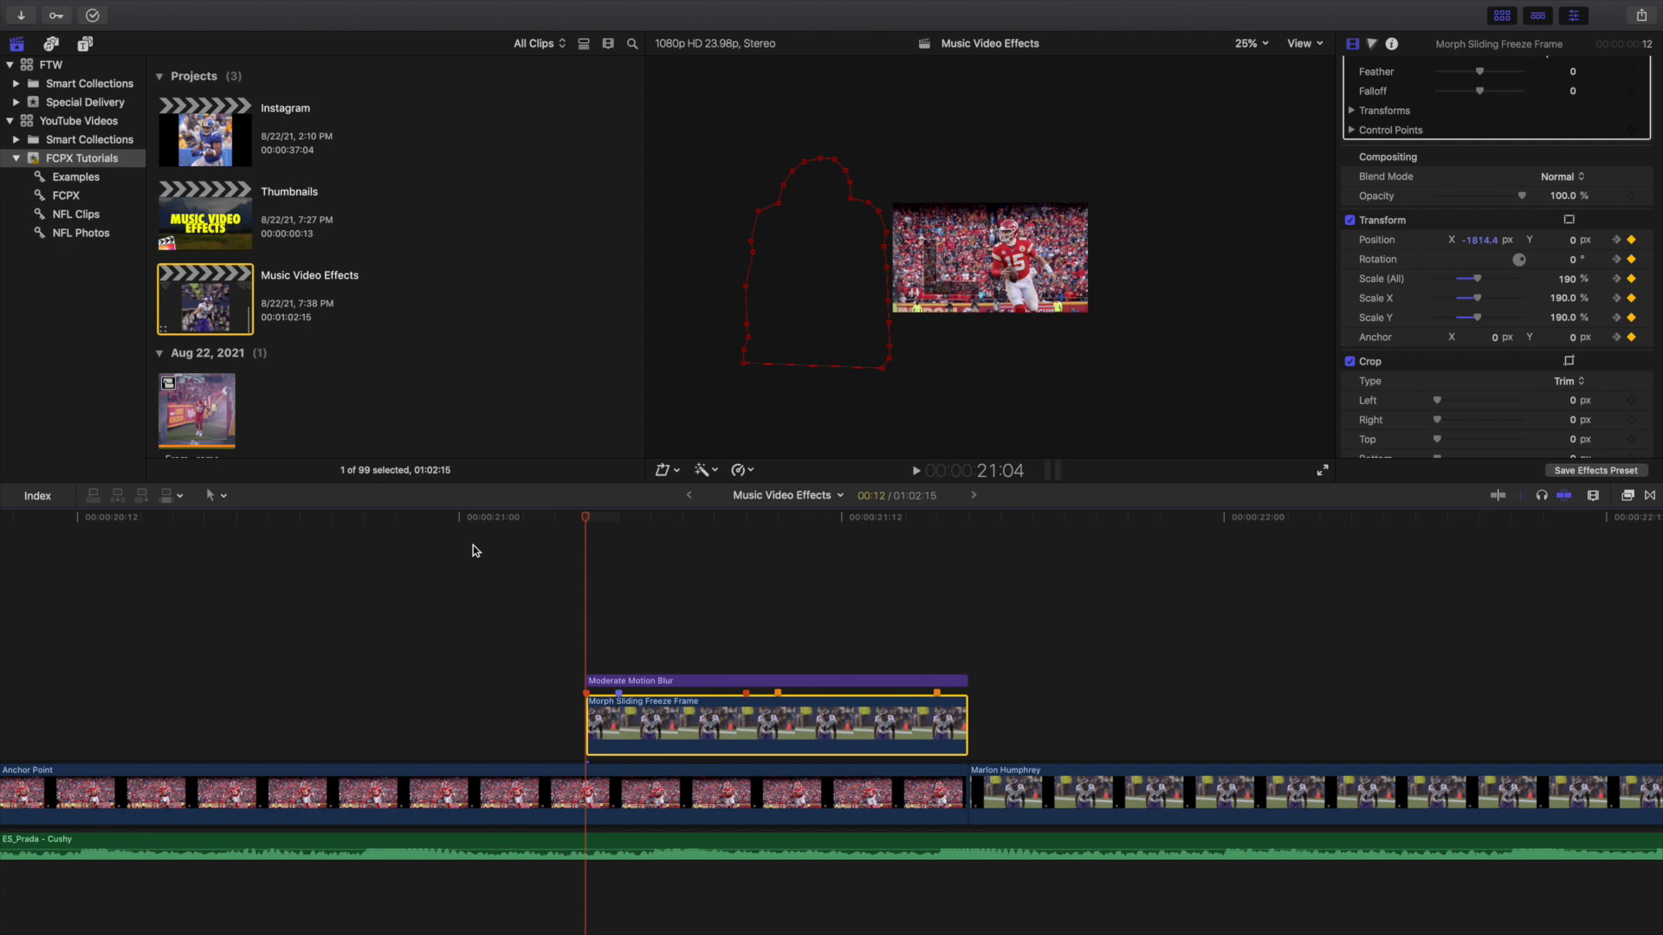
key("Right")
key("Right")
key("Right")
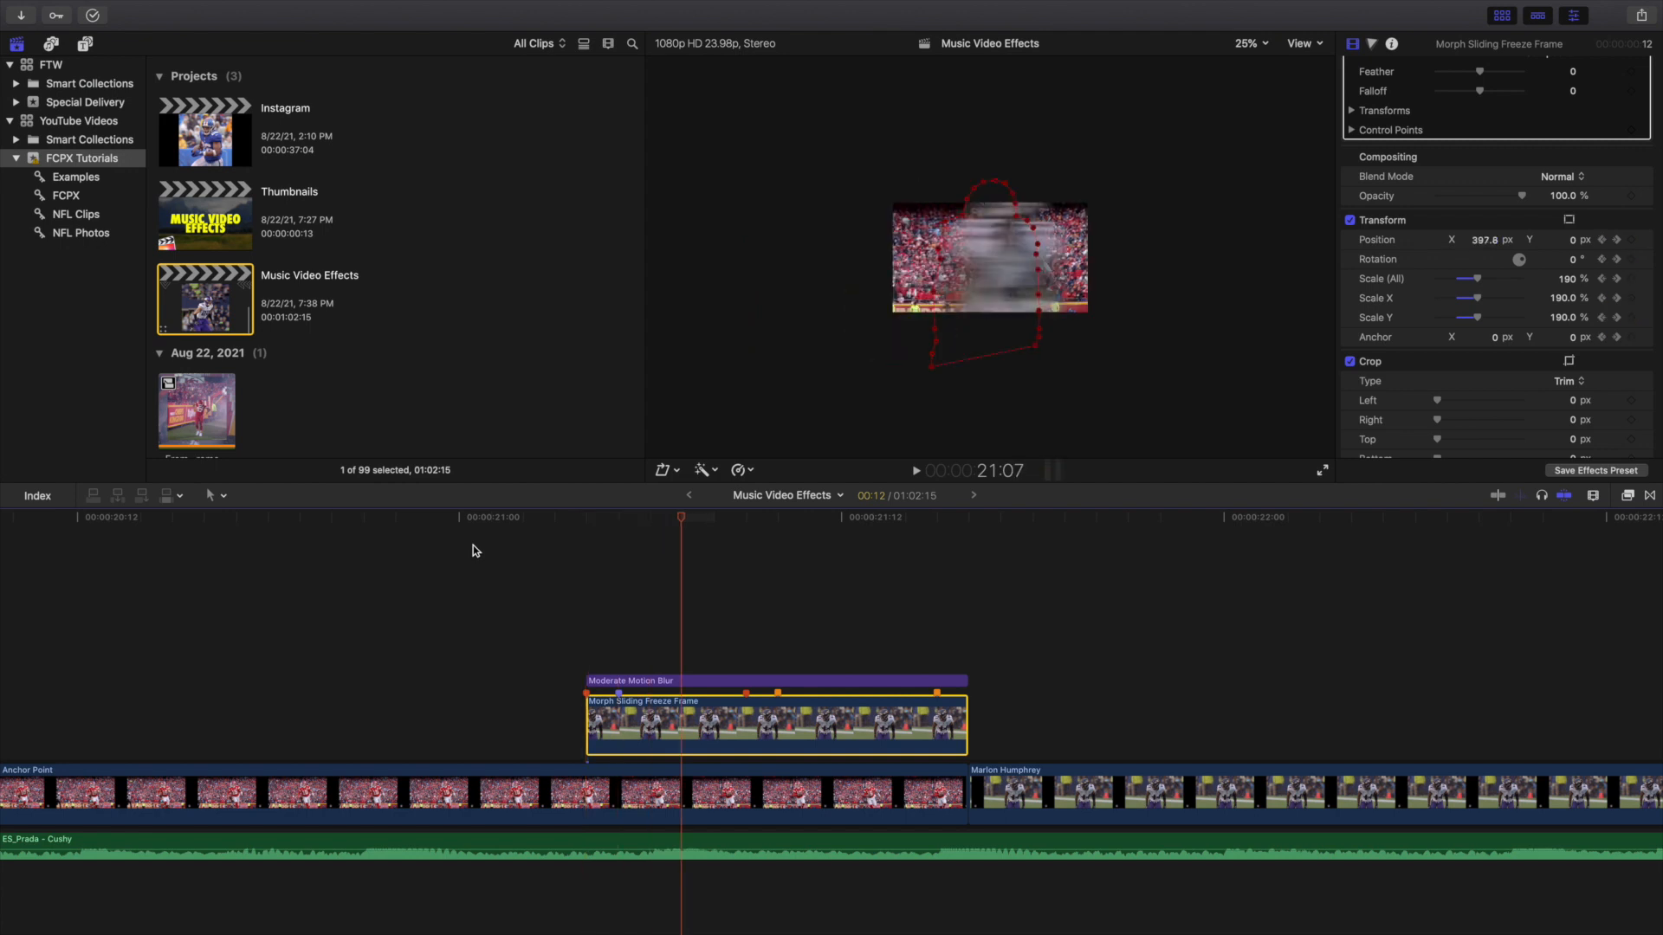
key("Right")
key("Right")
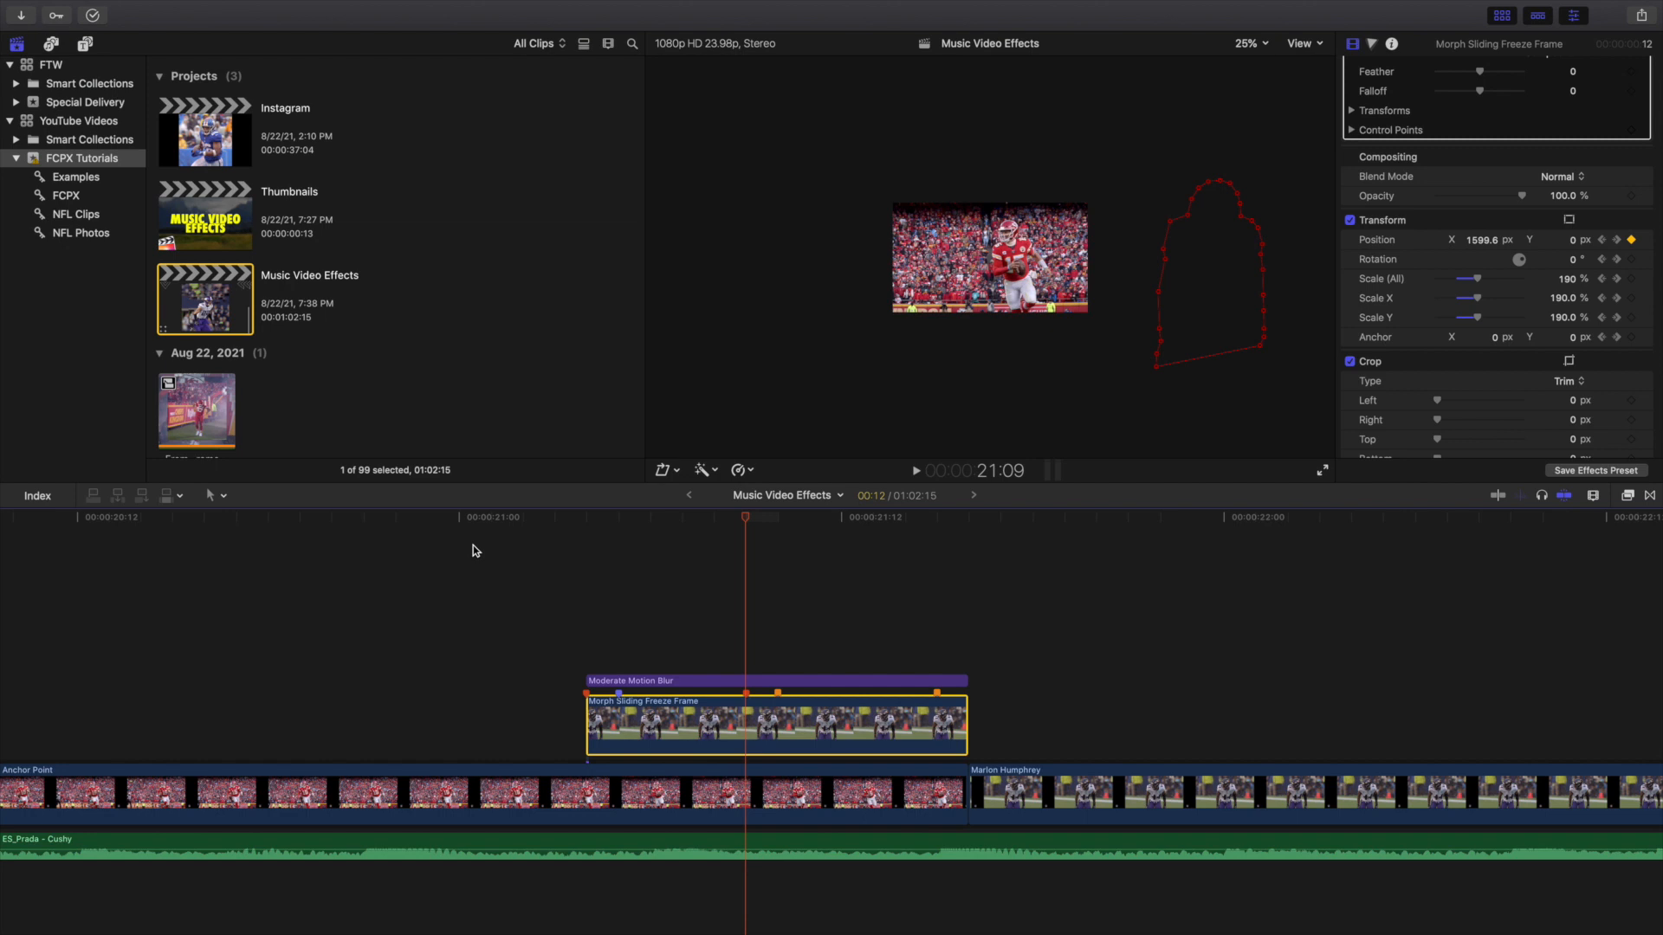
Advance the freeze frame to 21:10 and examine its Transform and Distort keyframes
key("Right")
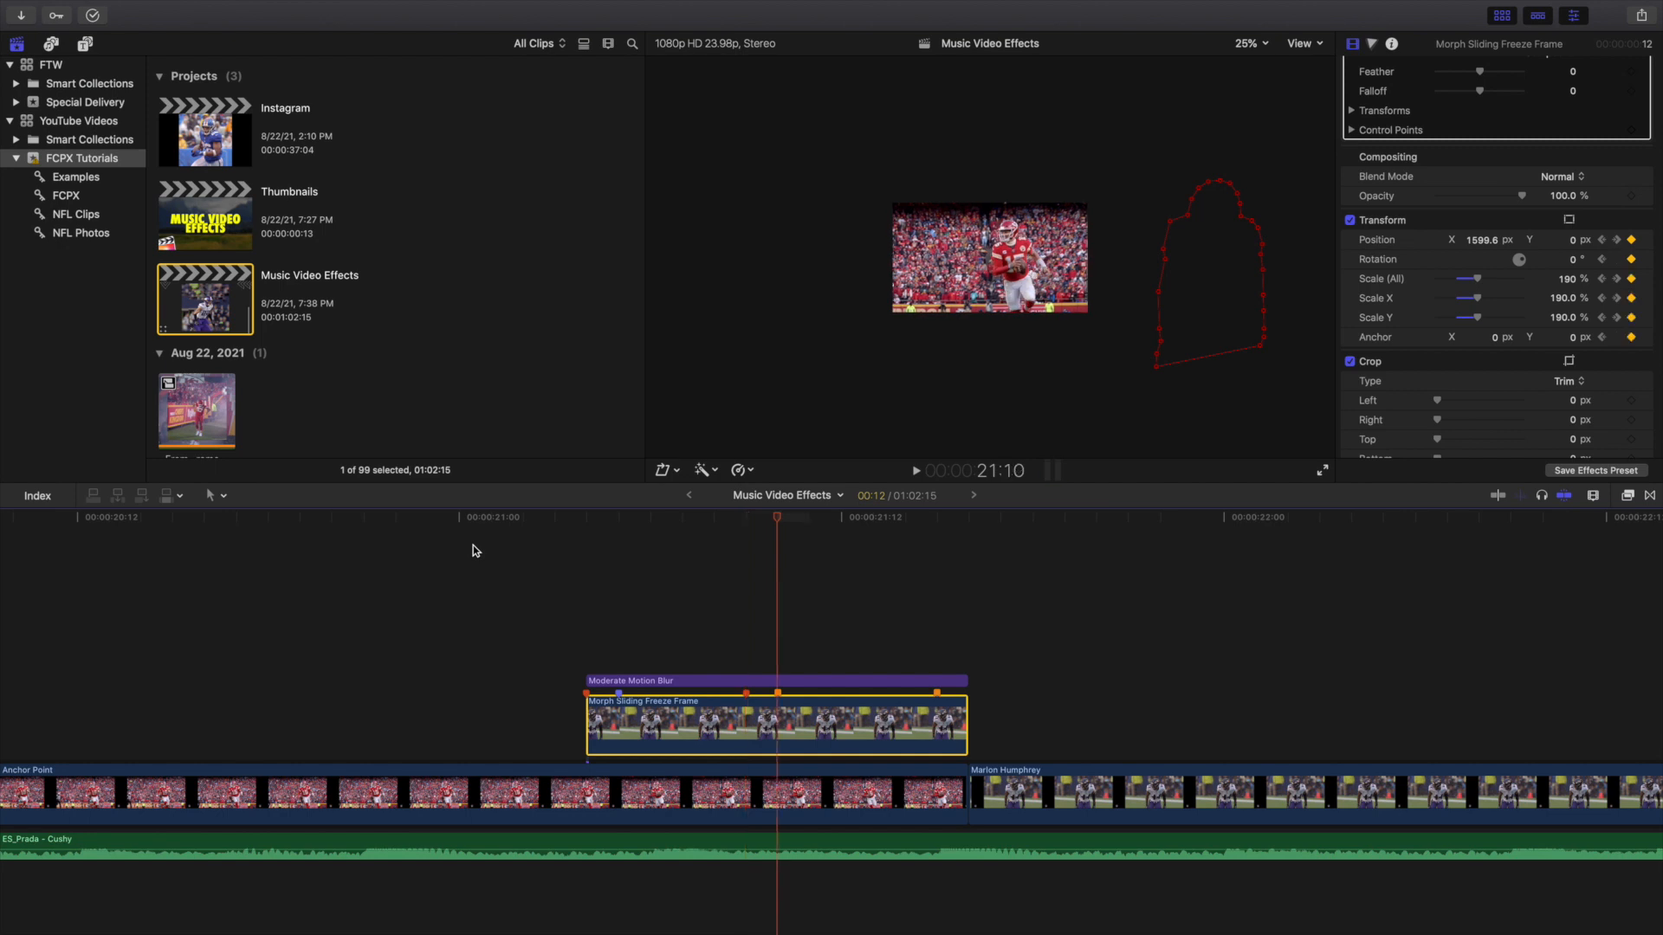
scroll(1458, 377, "down", 5)
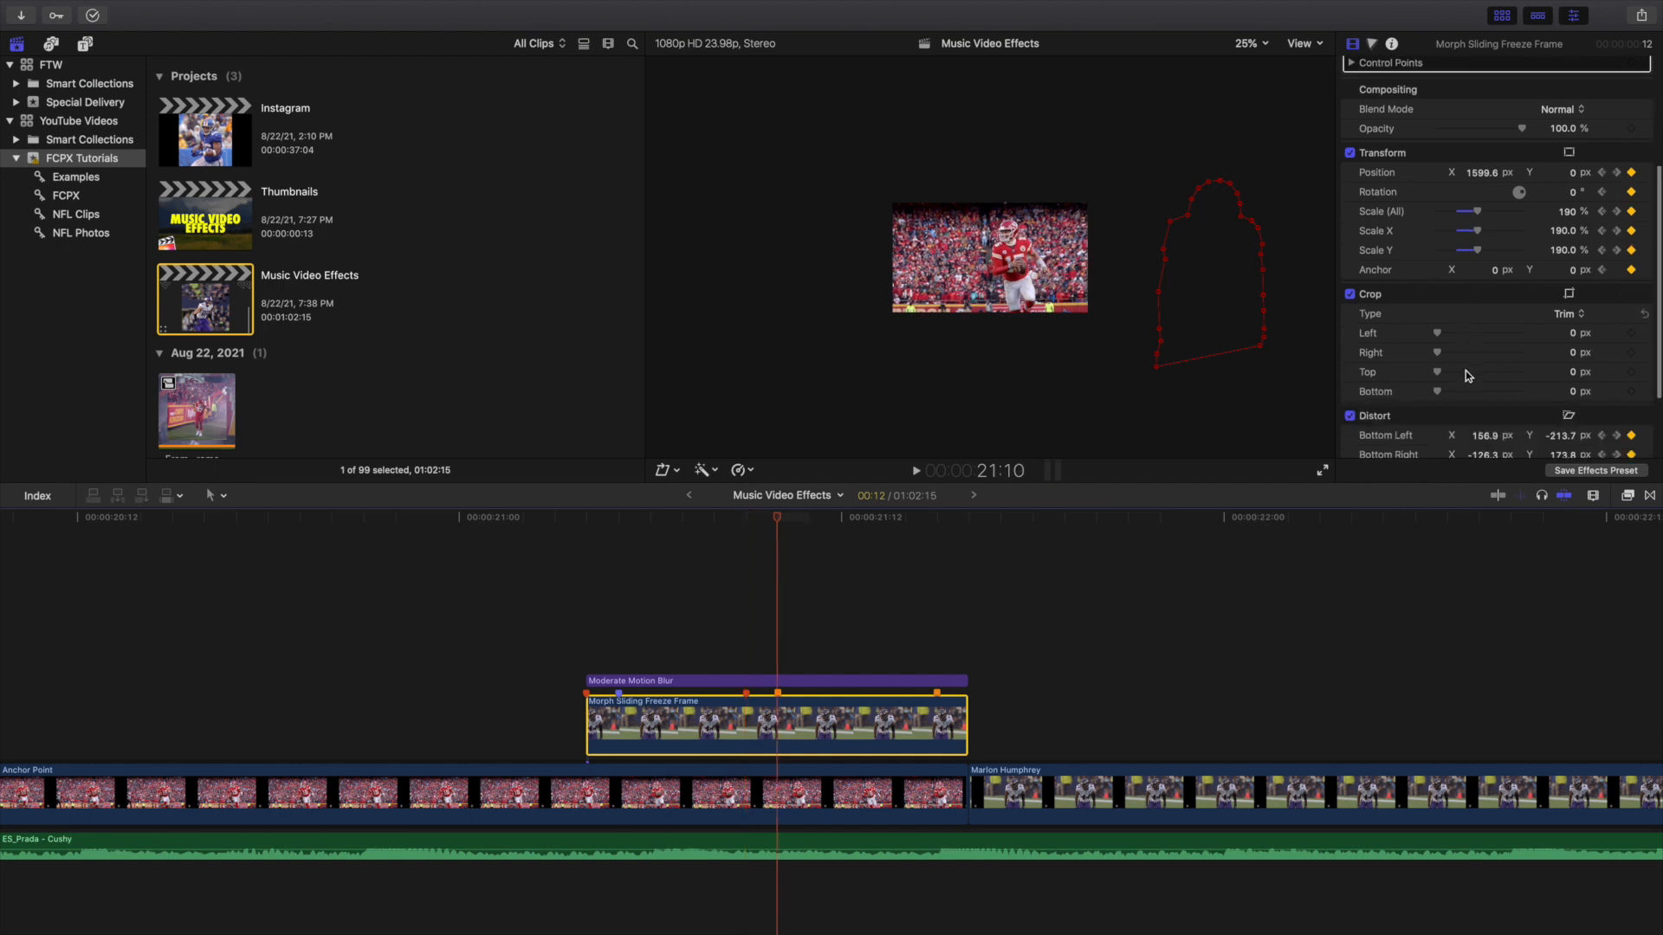
scroll(1458, 377, "up", 2)
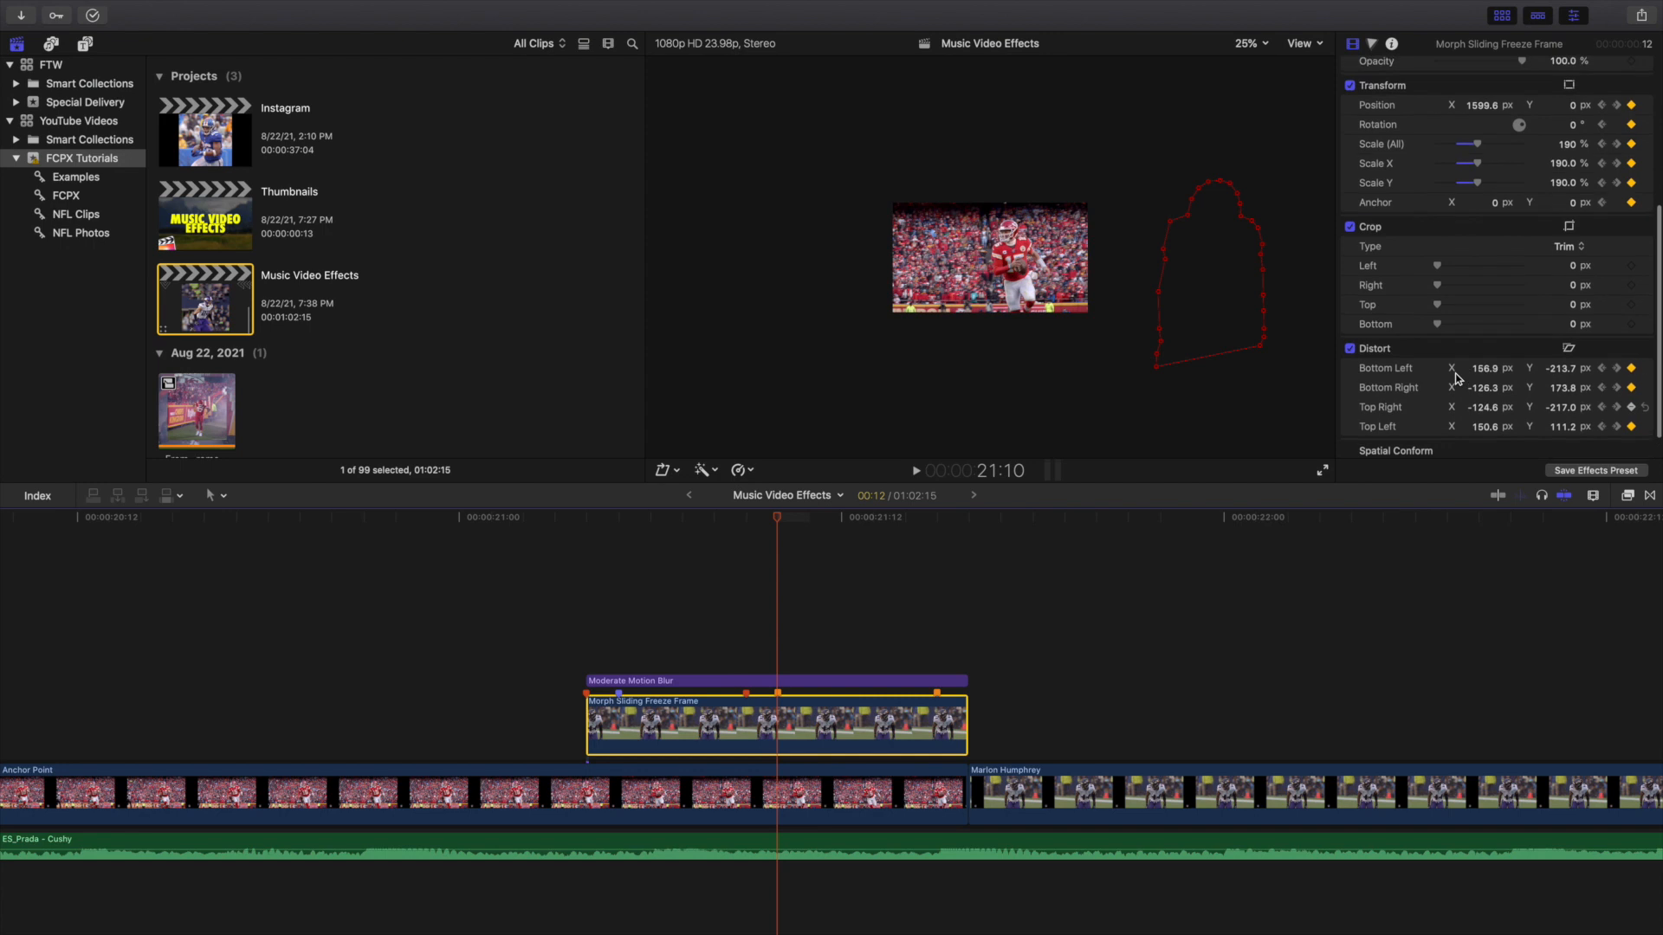
scroll(1444, 365, "up", 6)
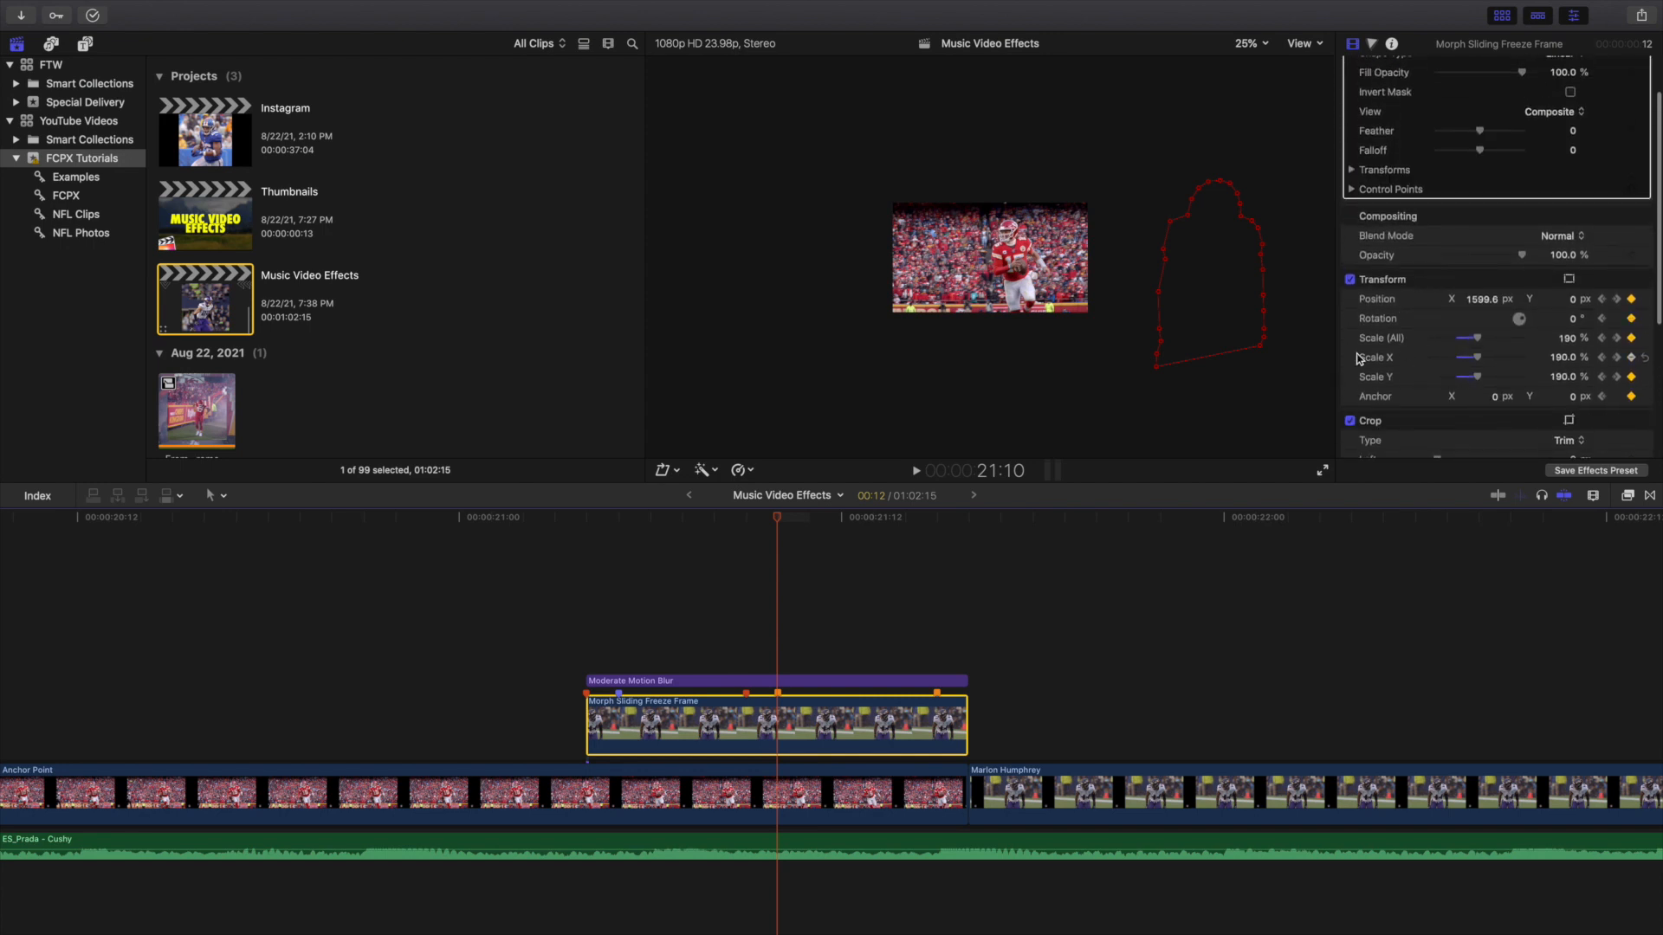
Step the freeze frame forward to 21:15 and examine its ending Transform and Distort keyframes
key("Right")
key("Right")
key("Right")
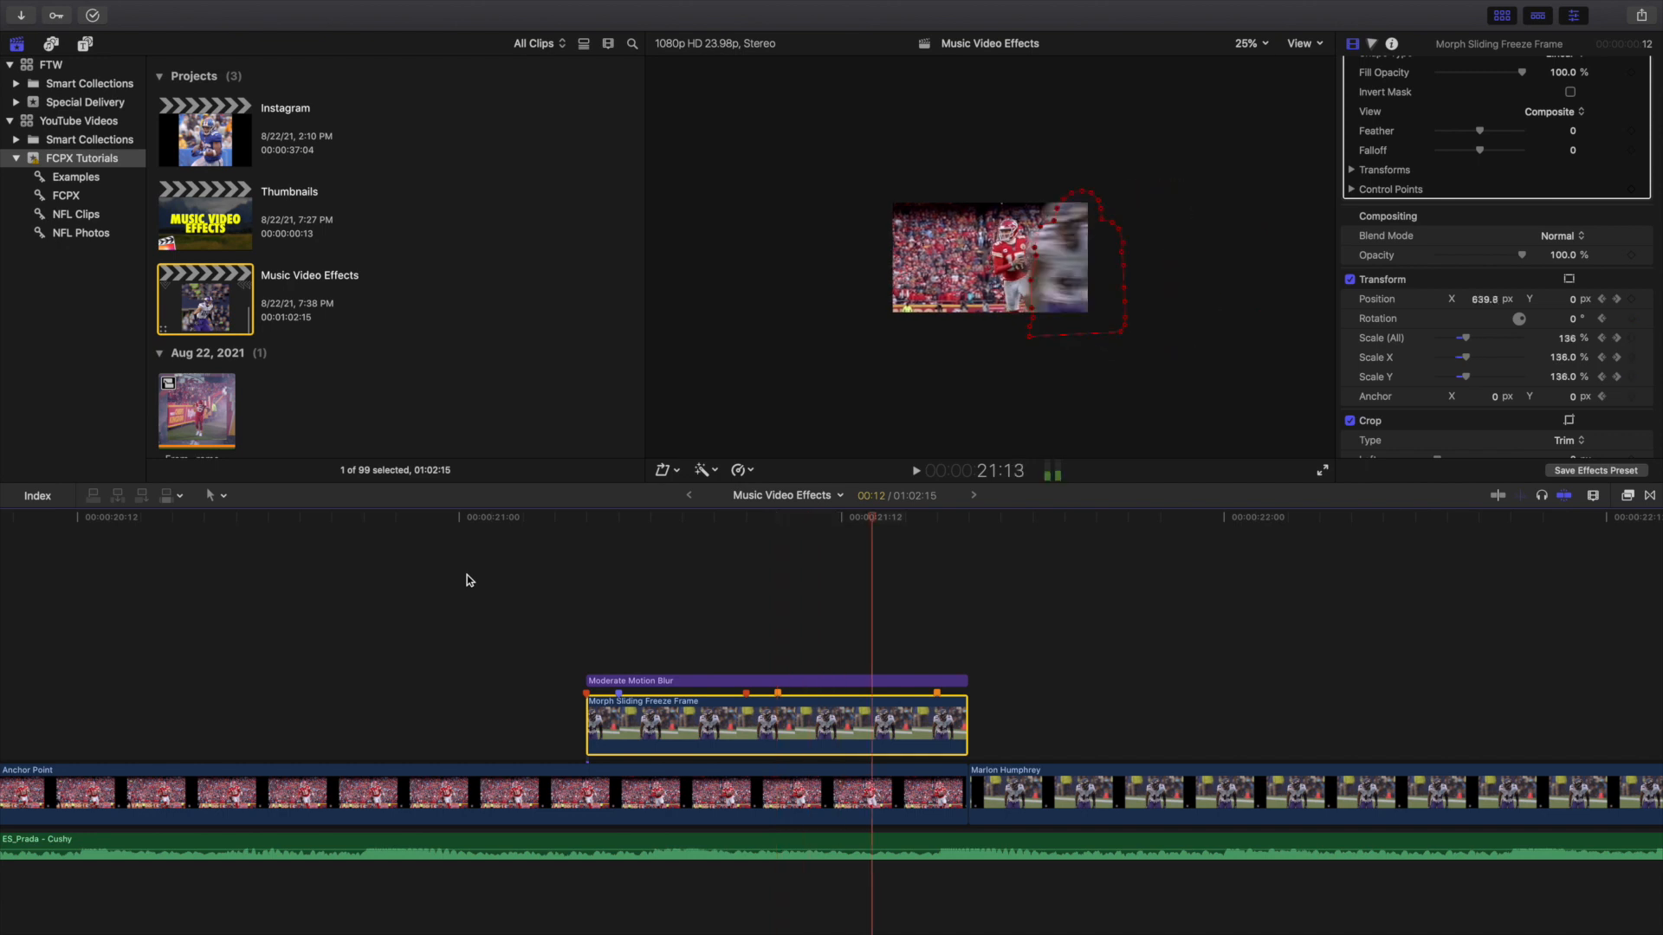
key("Right")
key("Right")
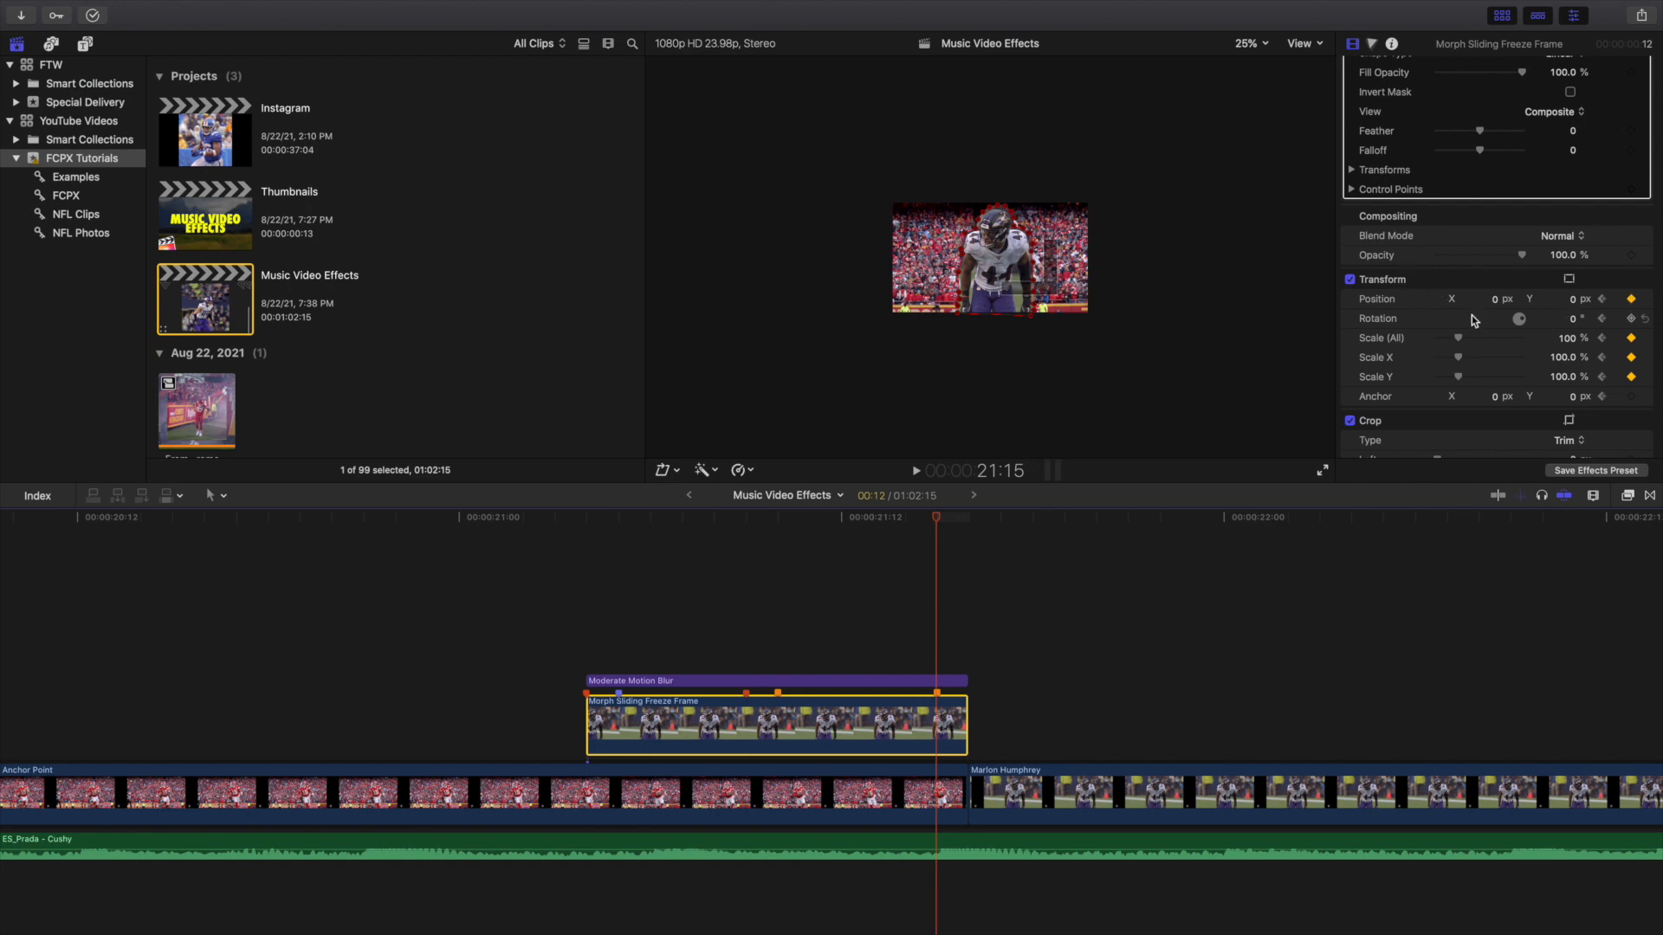
scroll(1508, 346, "down", 5)
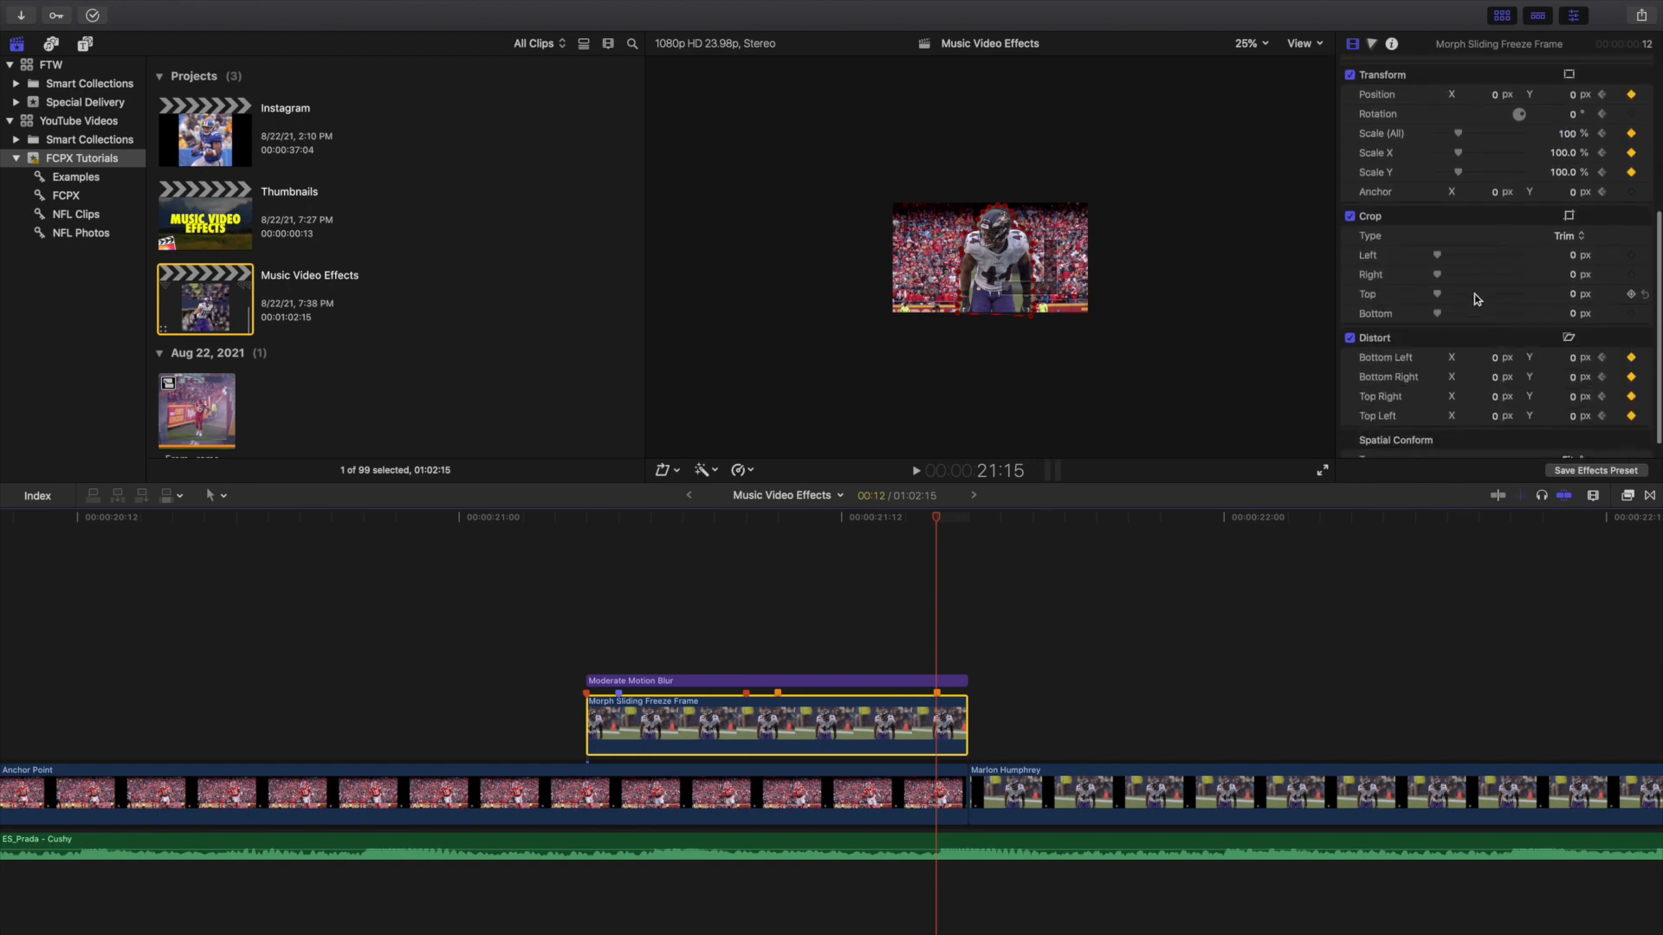
scroll(1475, 289, "up", 6)
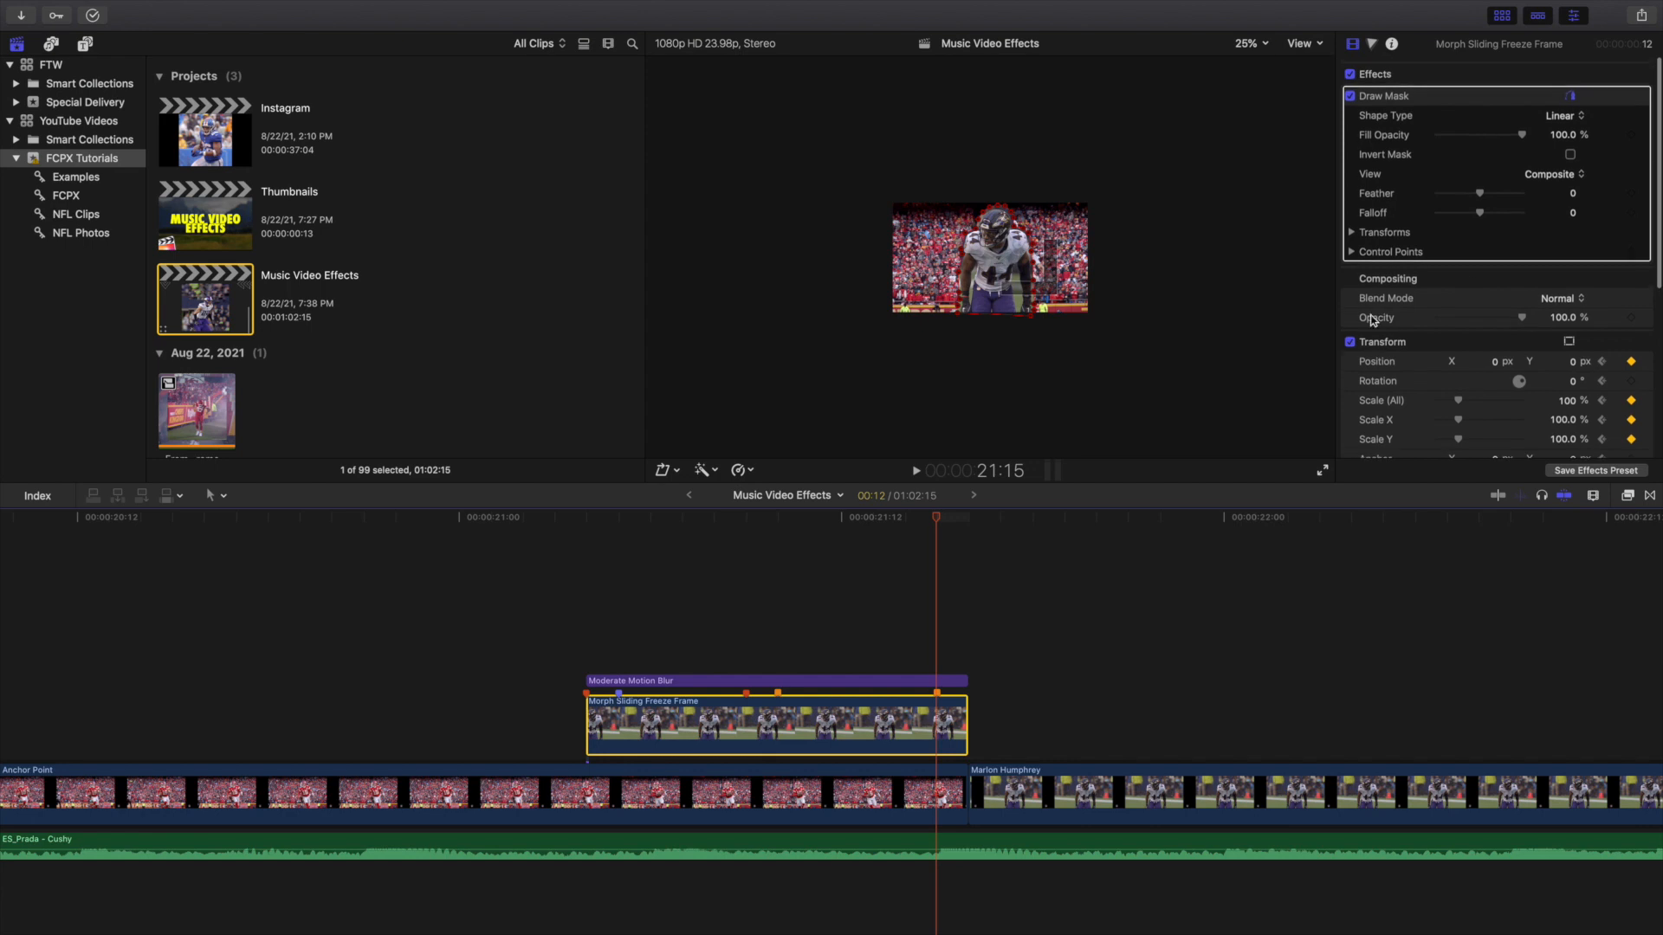
Fit the viewer to the full frame and play the morph sliding transition repeatedly from the preceding Anchor Point clip
left_click(593, 646)
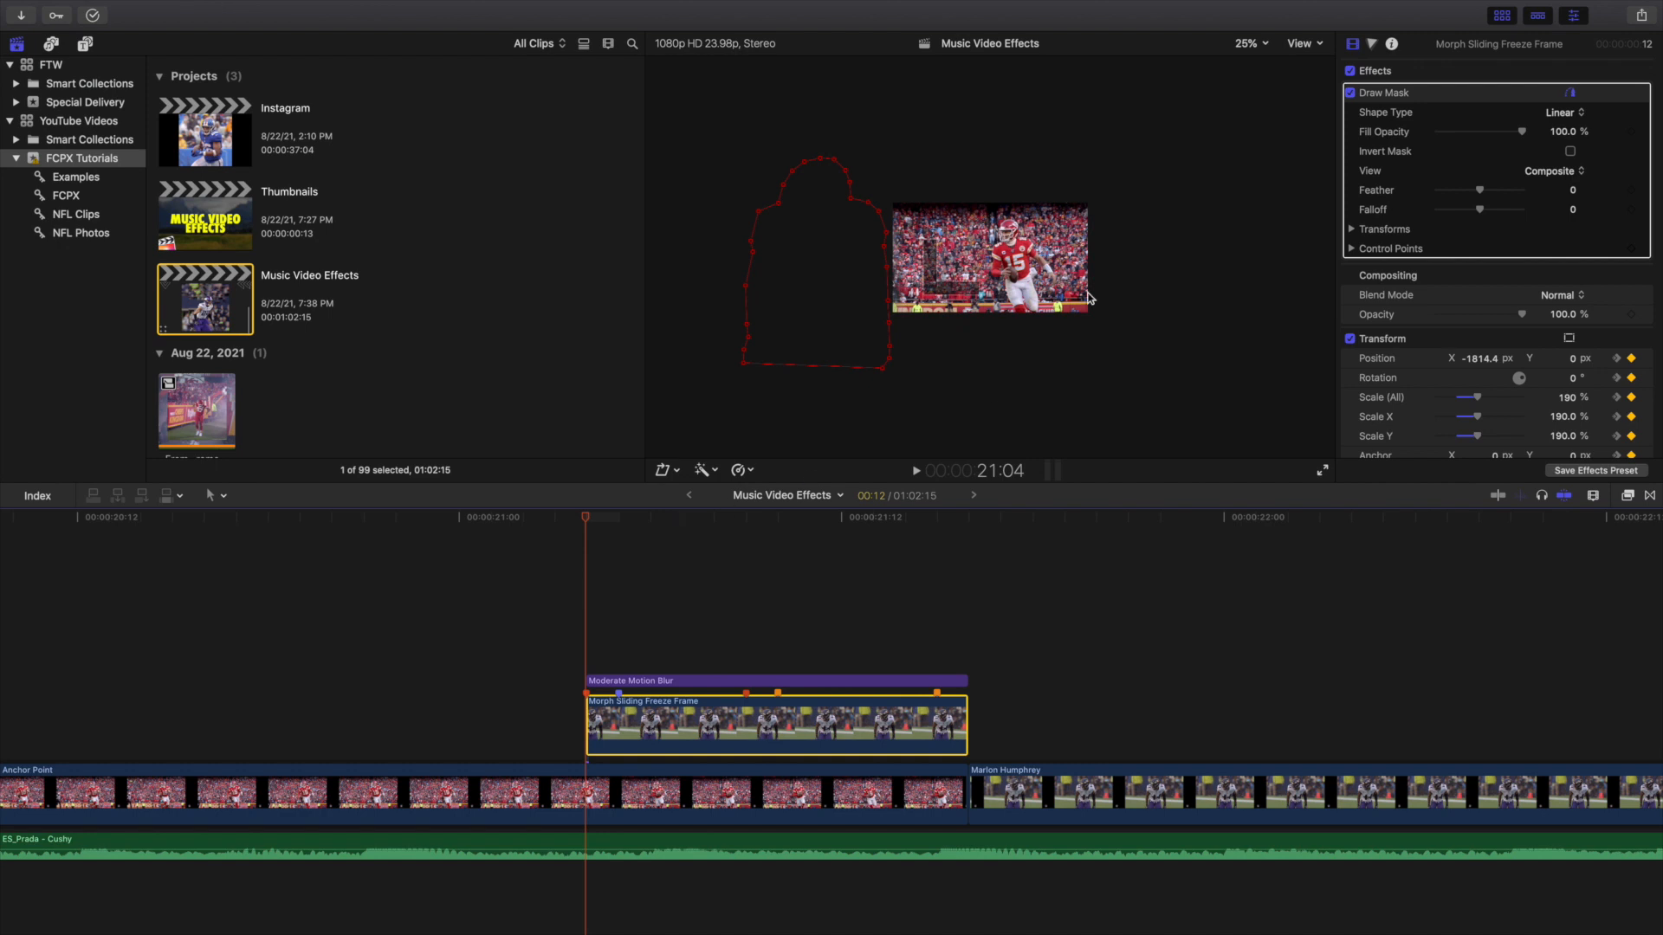
left_click(1246, 44)
left_click(1254, 56)
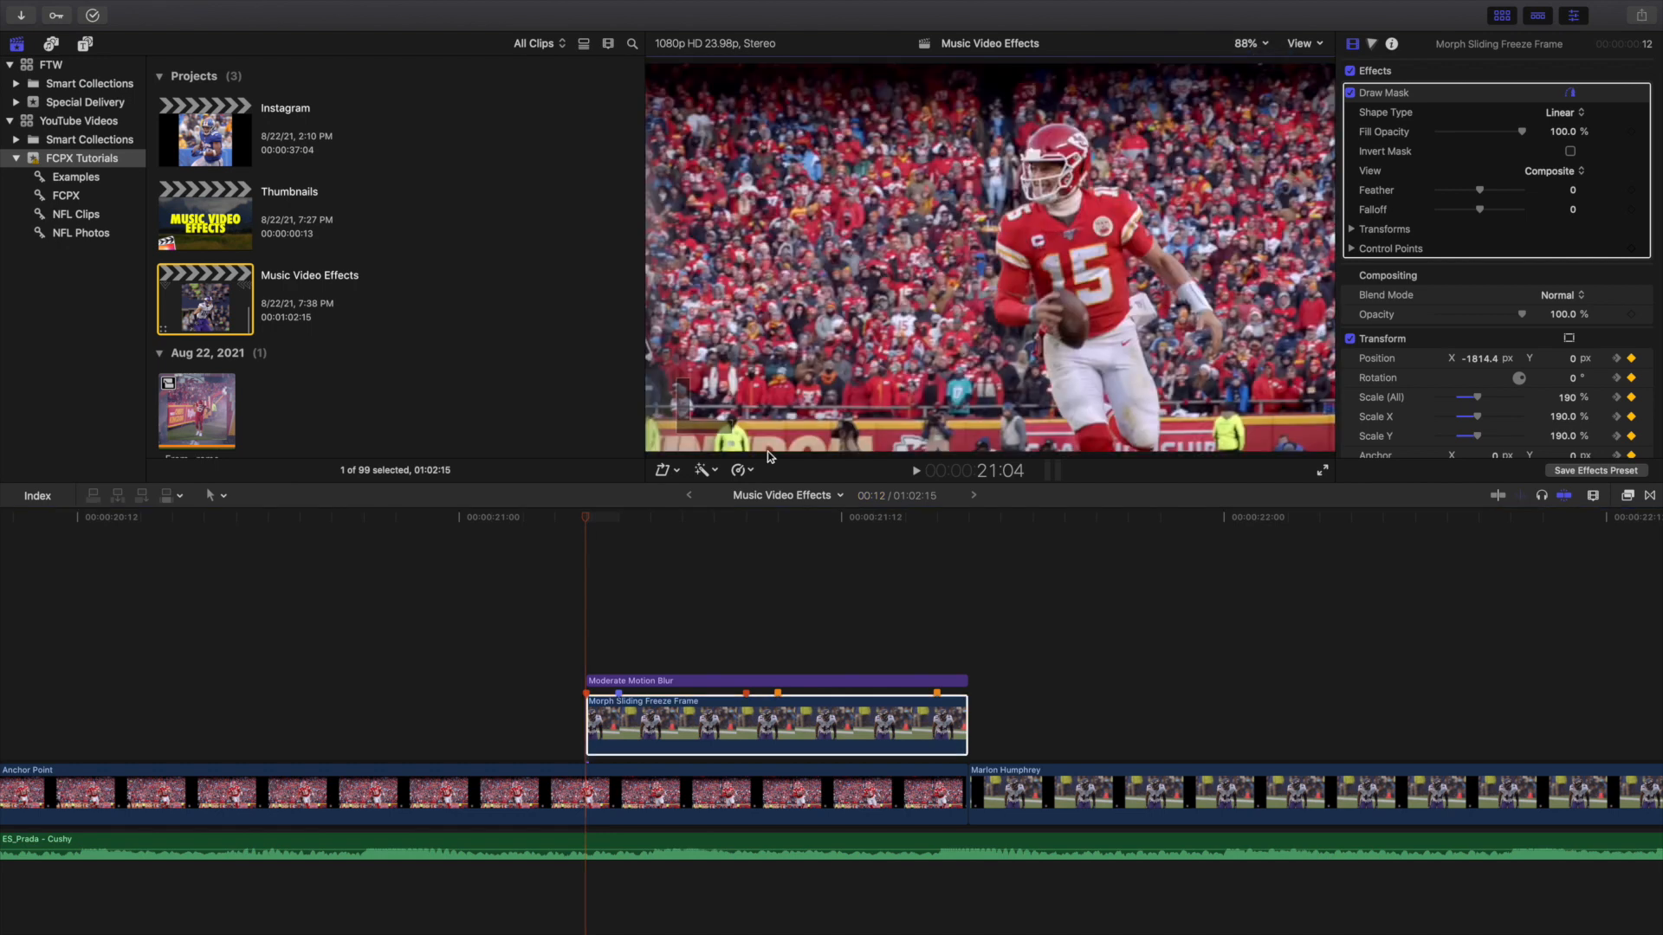
left_click(462, 645)
key("super+minus")
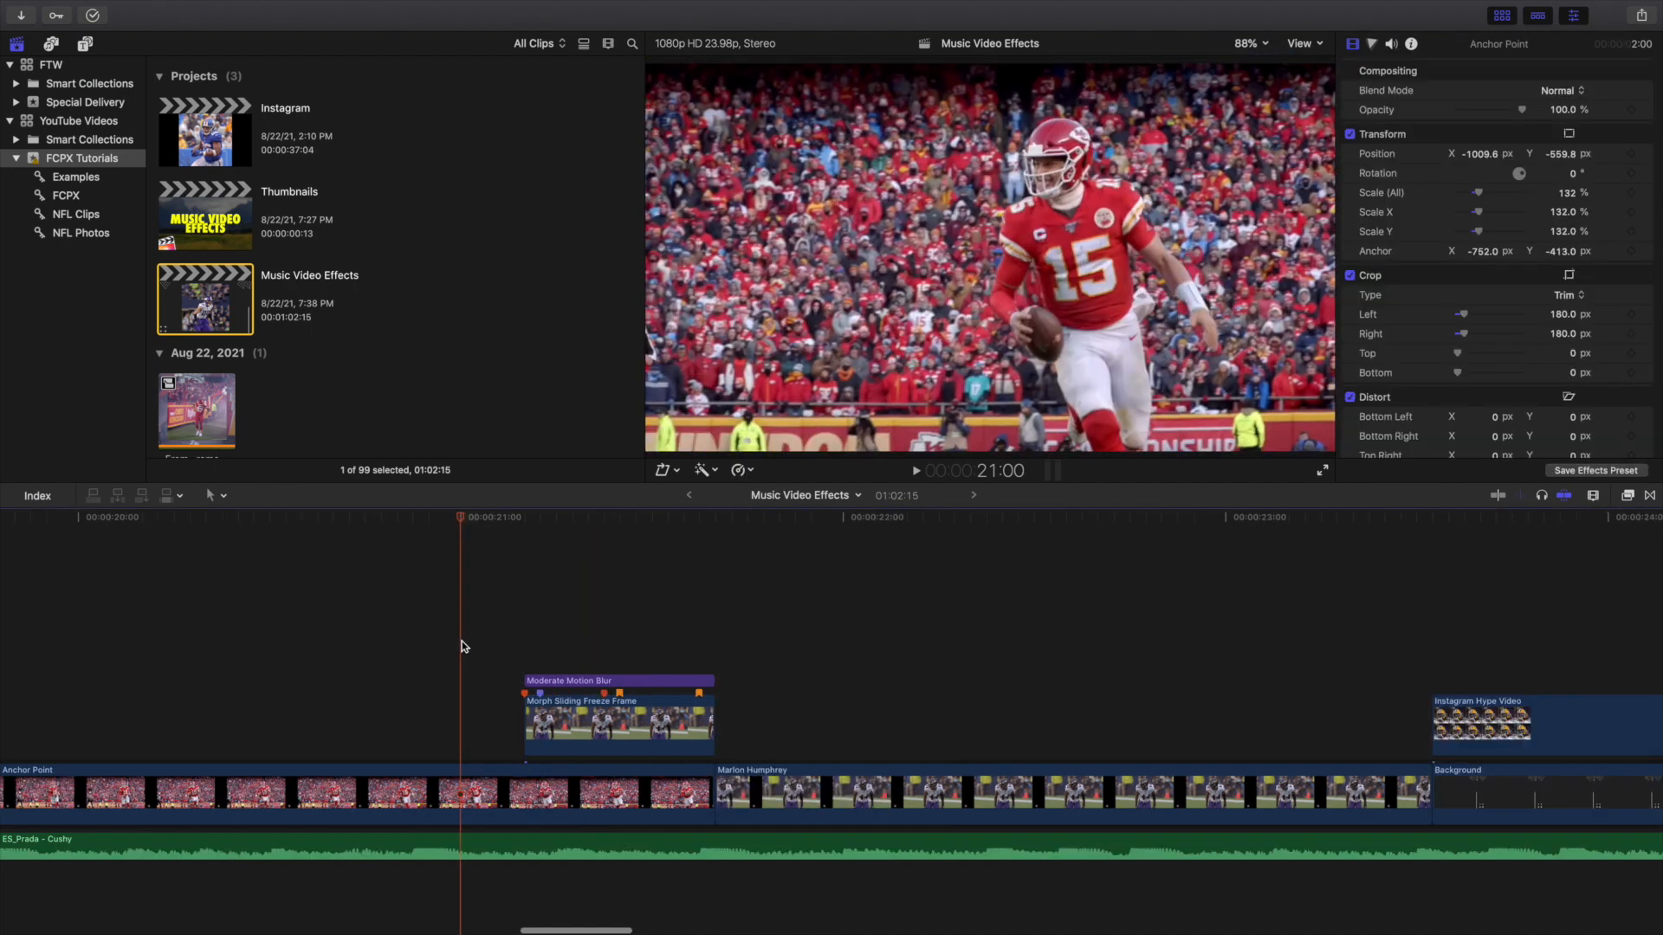
left_click(268, 661)
key("space")
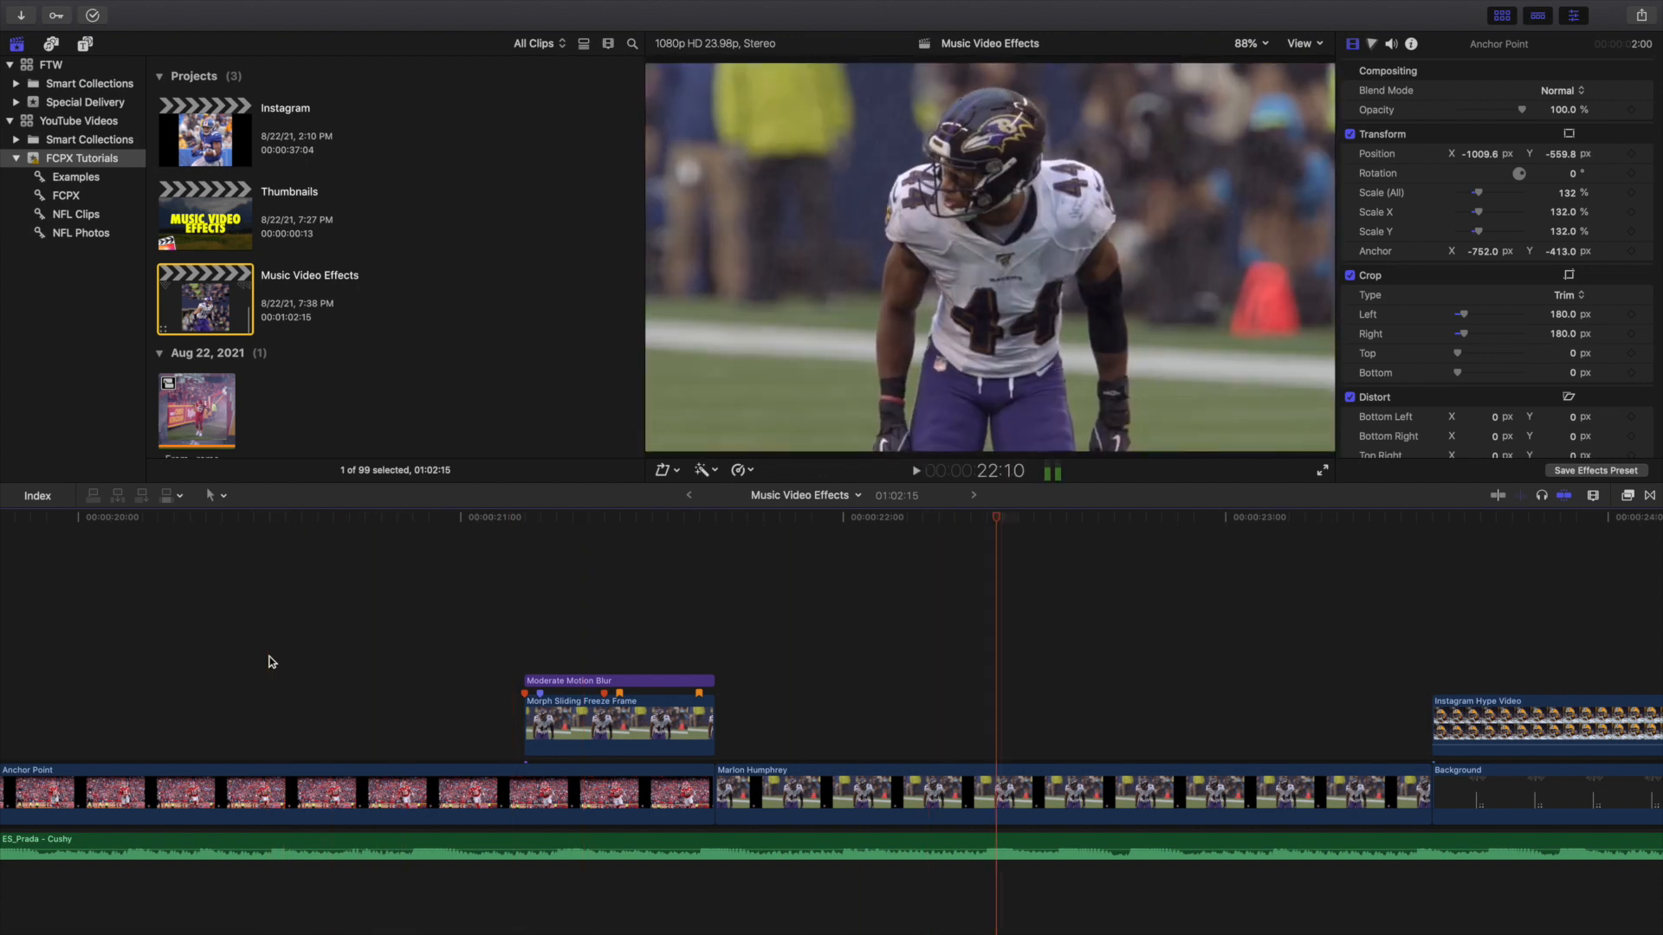
left_click(269, 662)
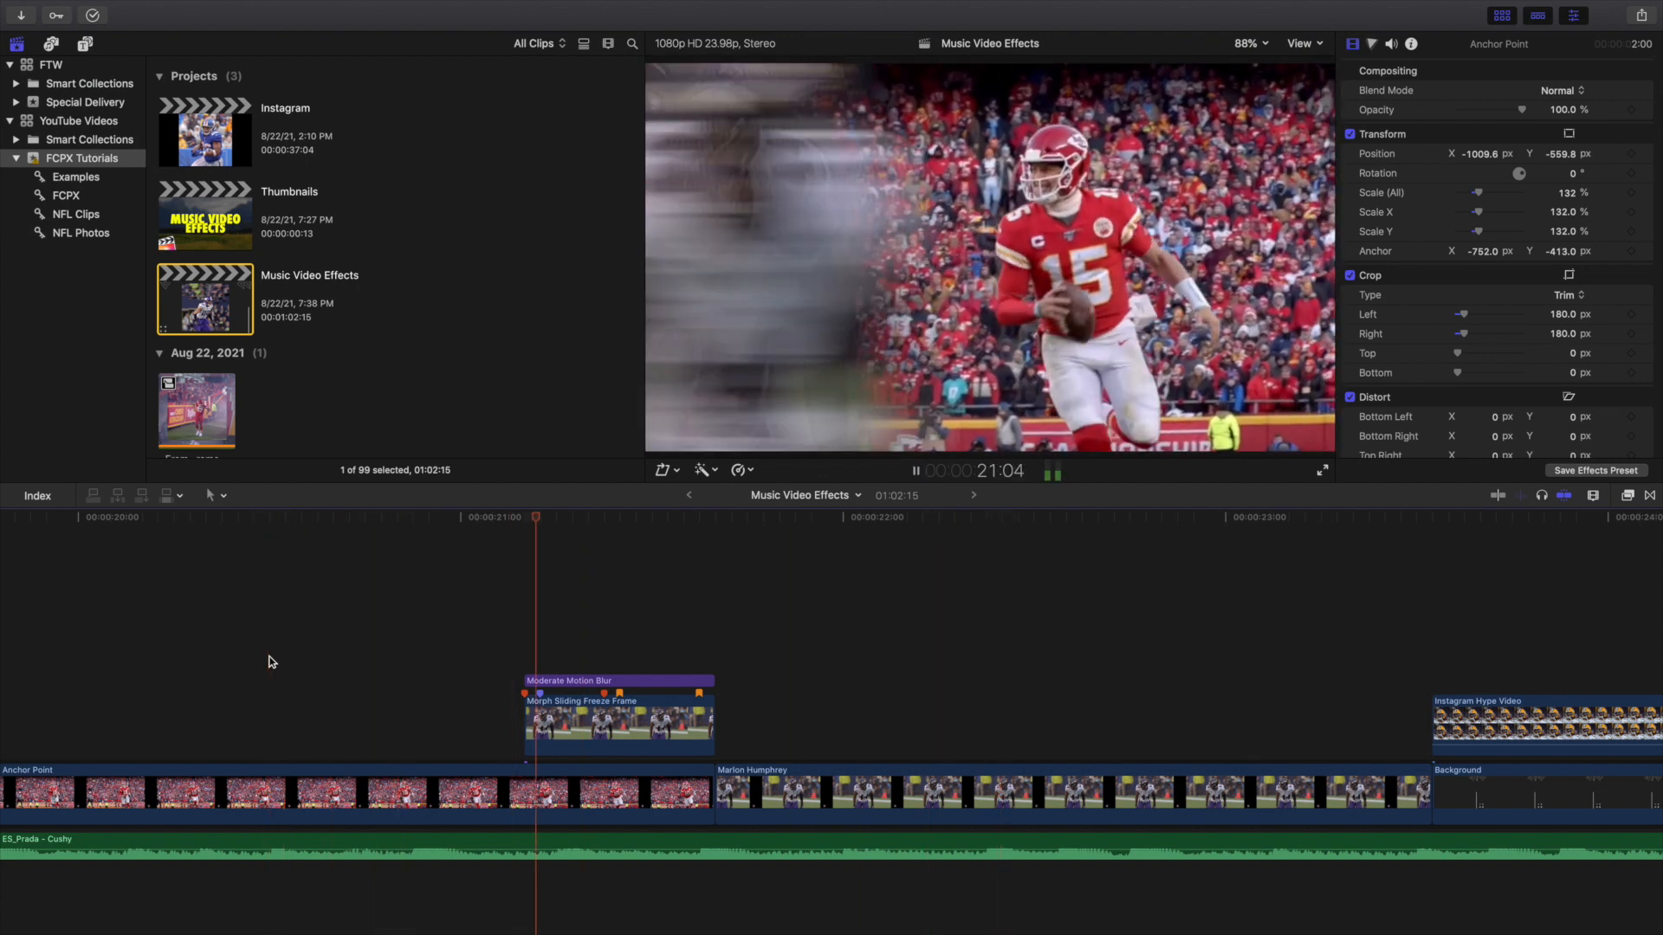
left_click(271, 661)
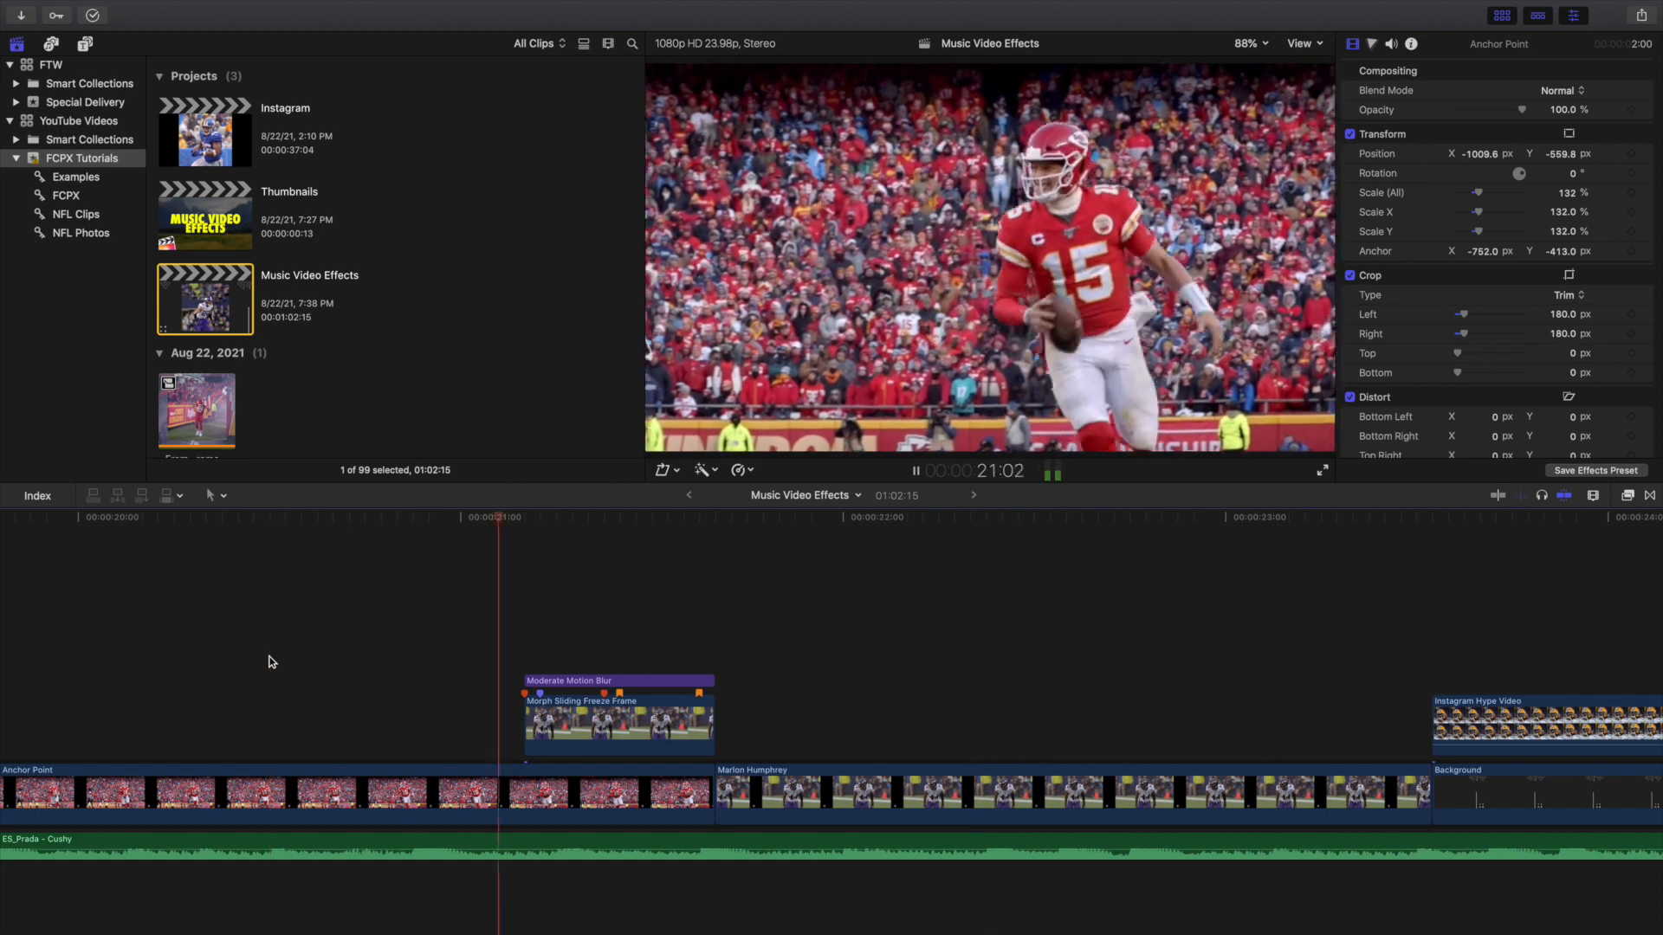
key("space")
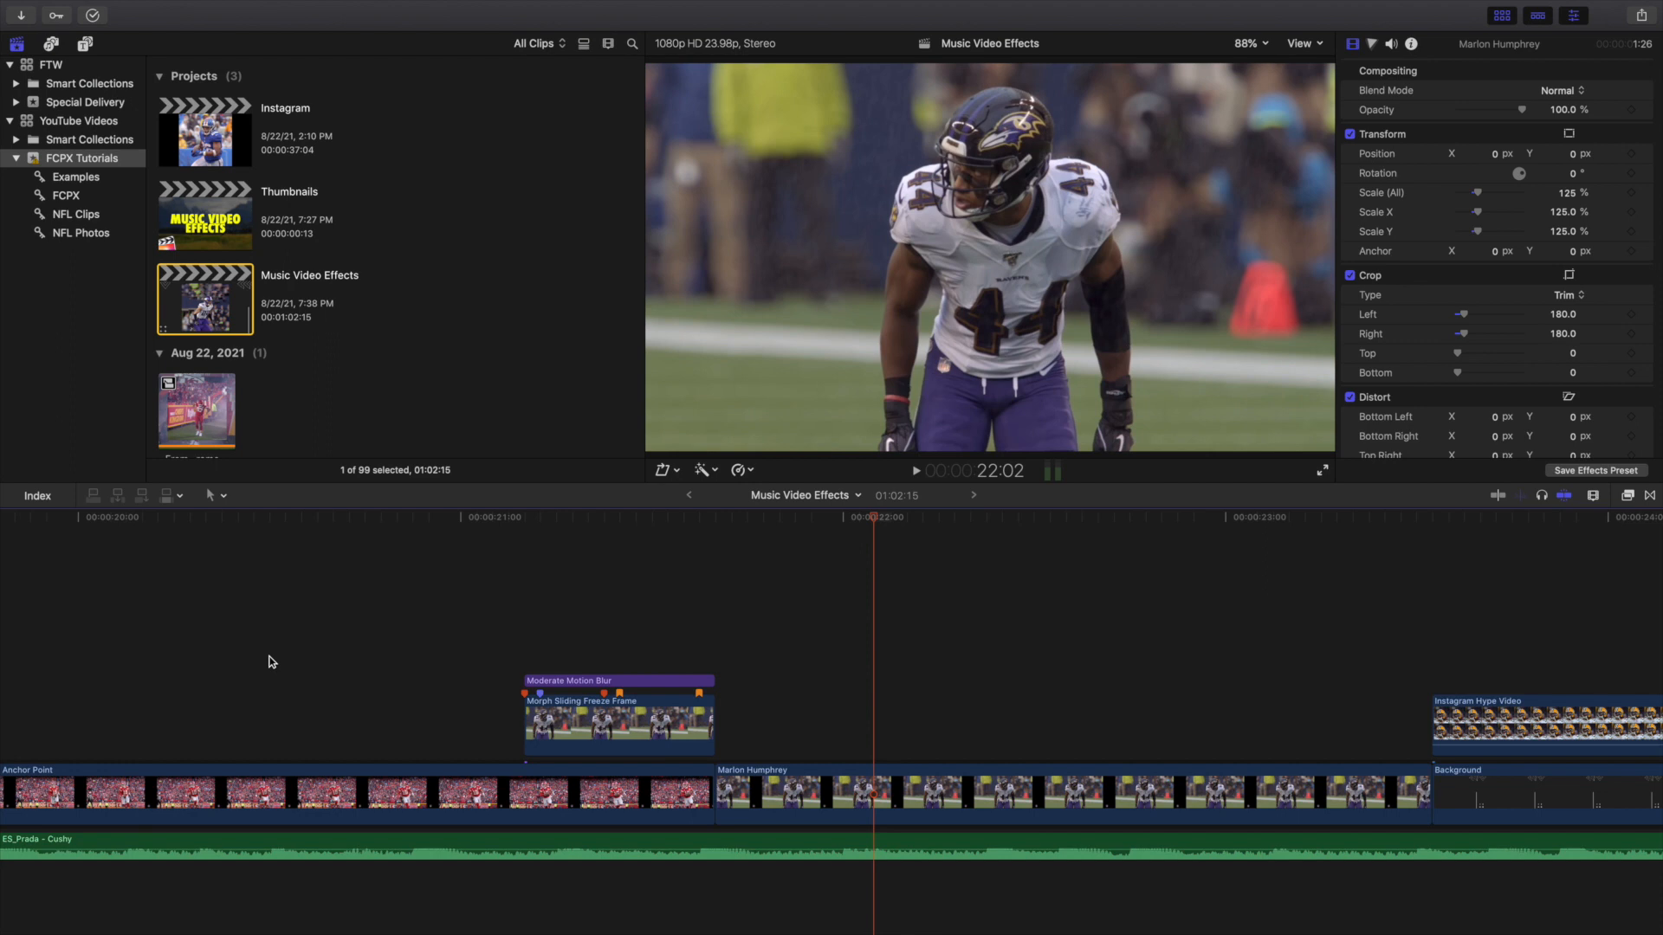
Zoom the timeline out and preview the Instagram Hype Video clip at 24:07 and 26:04
key("super+minus")
key("super+minus")
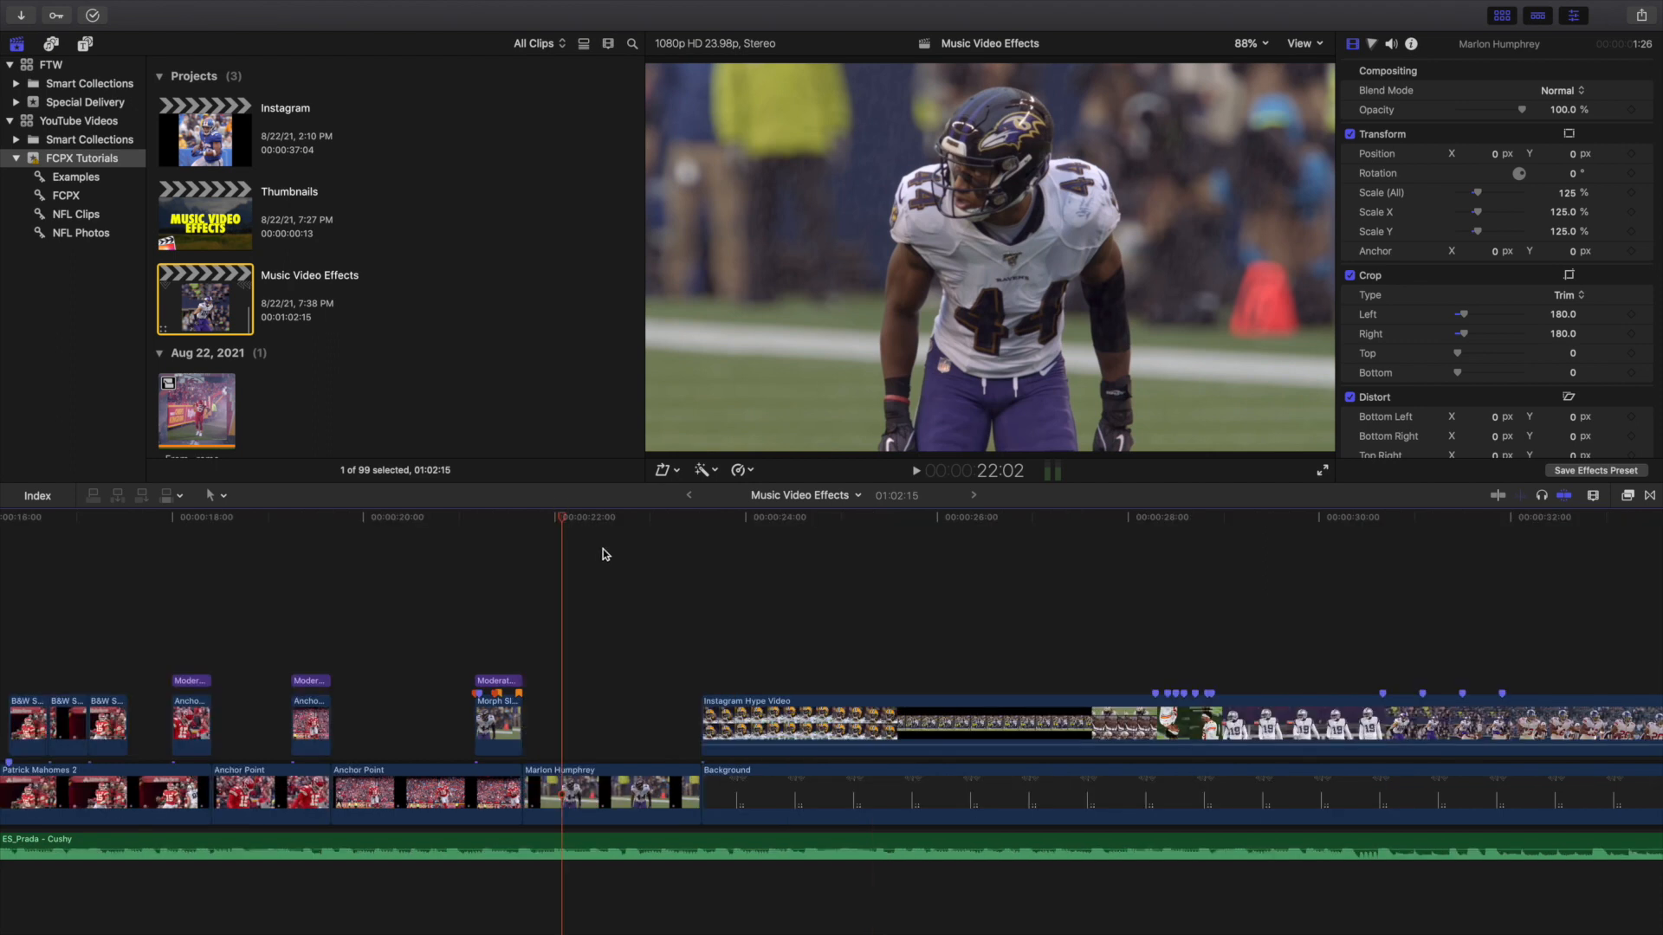
scroll(724, 582, "right", 4)
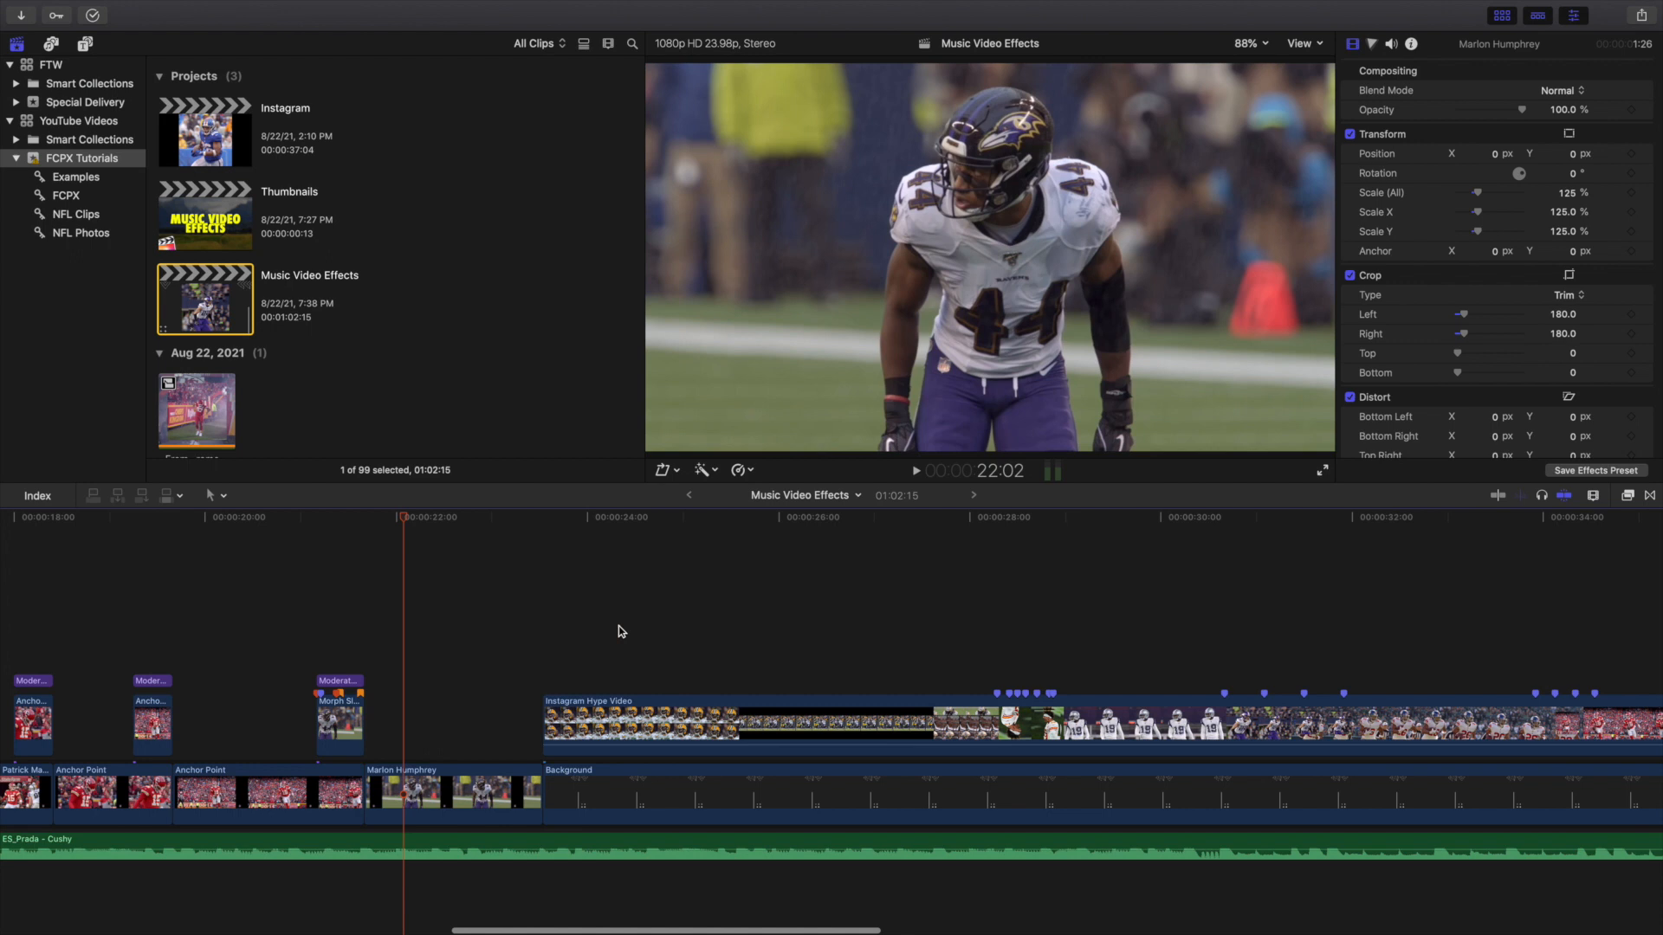
left_click(620, 630)
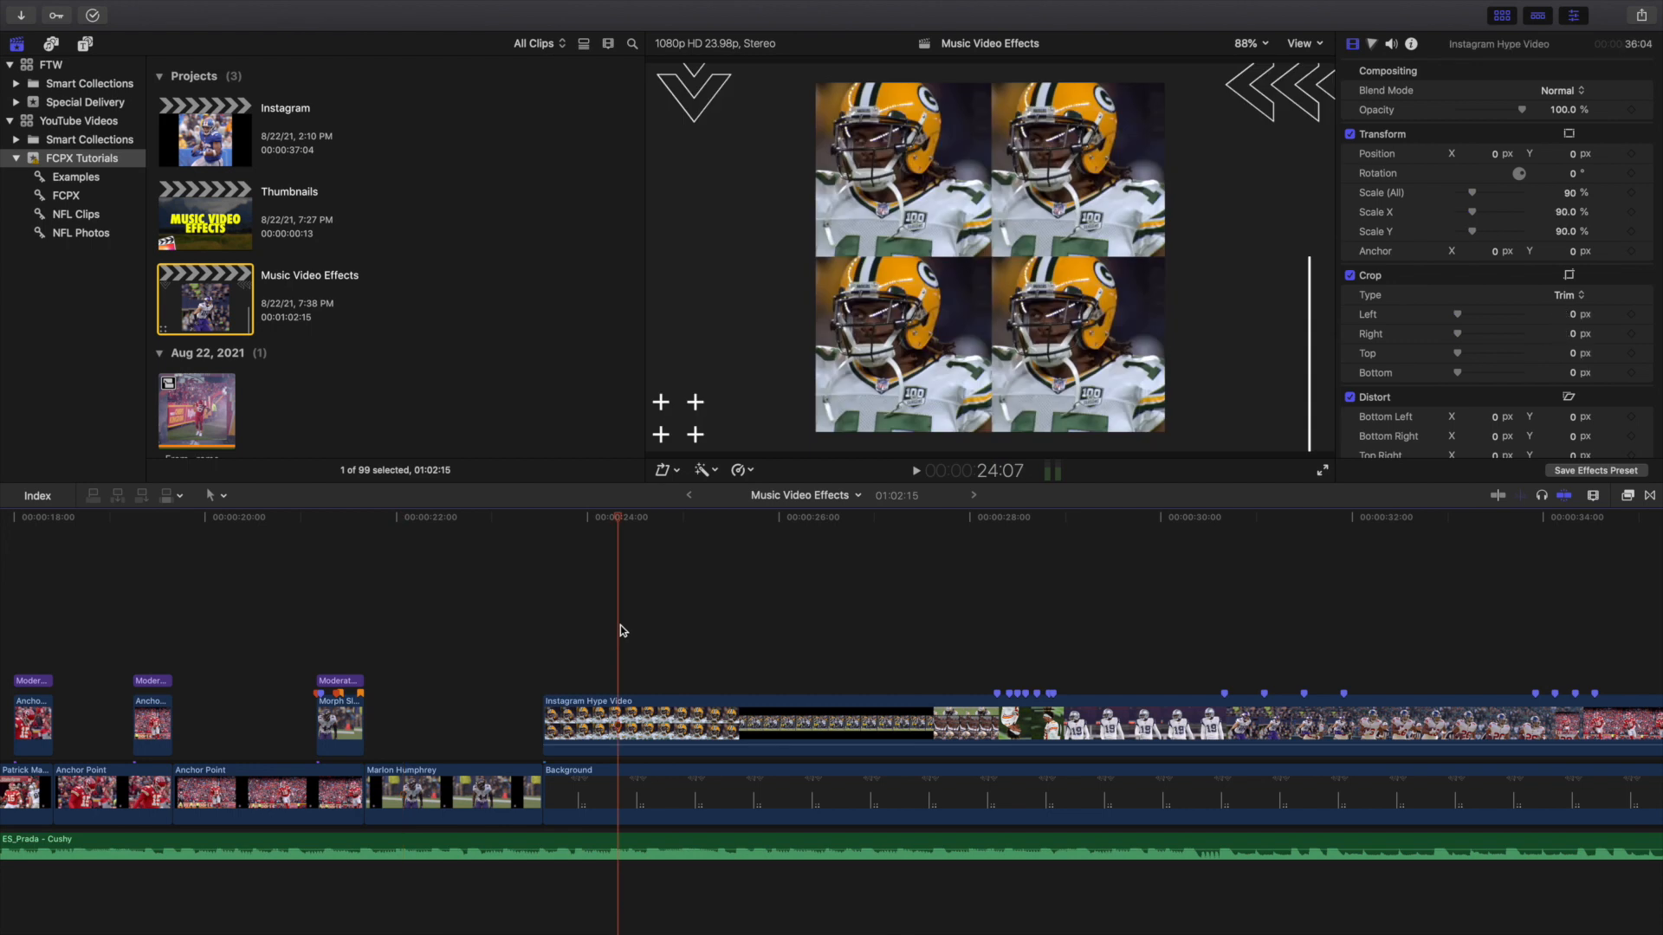
left_click(797, 656)
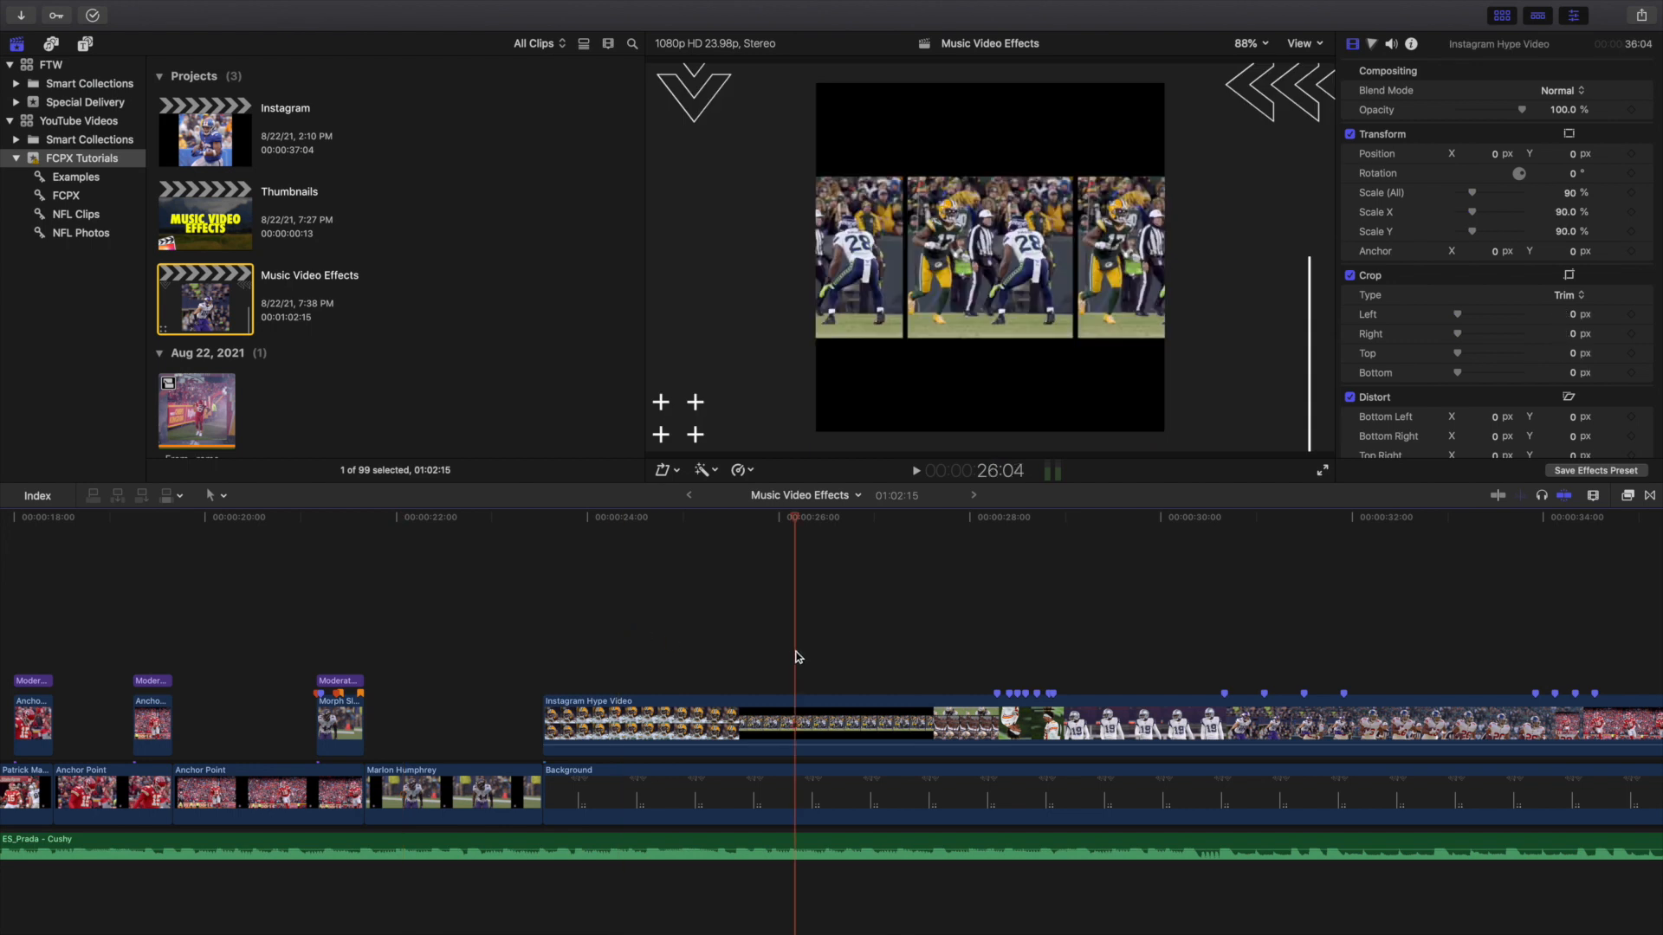
scroll(797, 657, "right", 5)
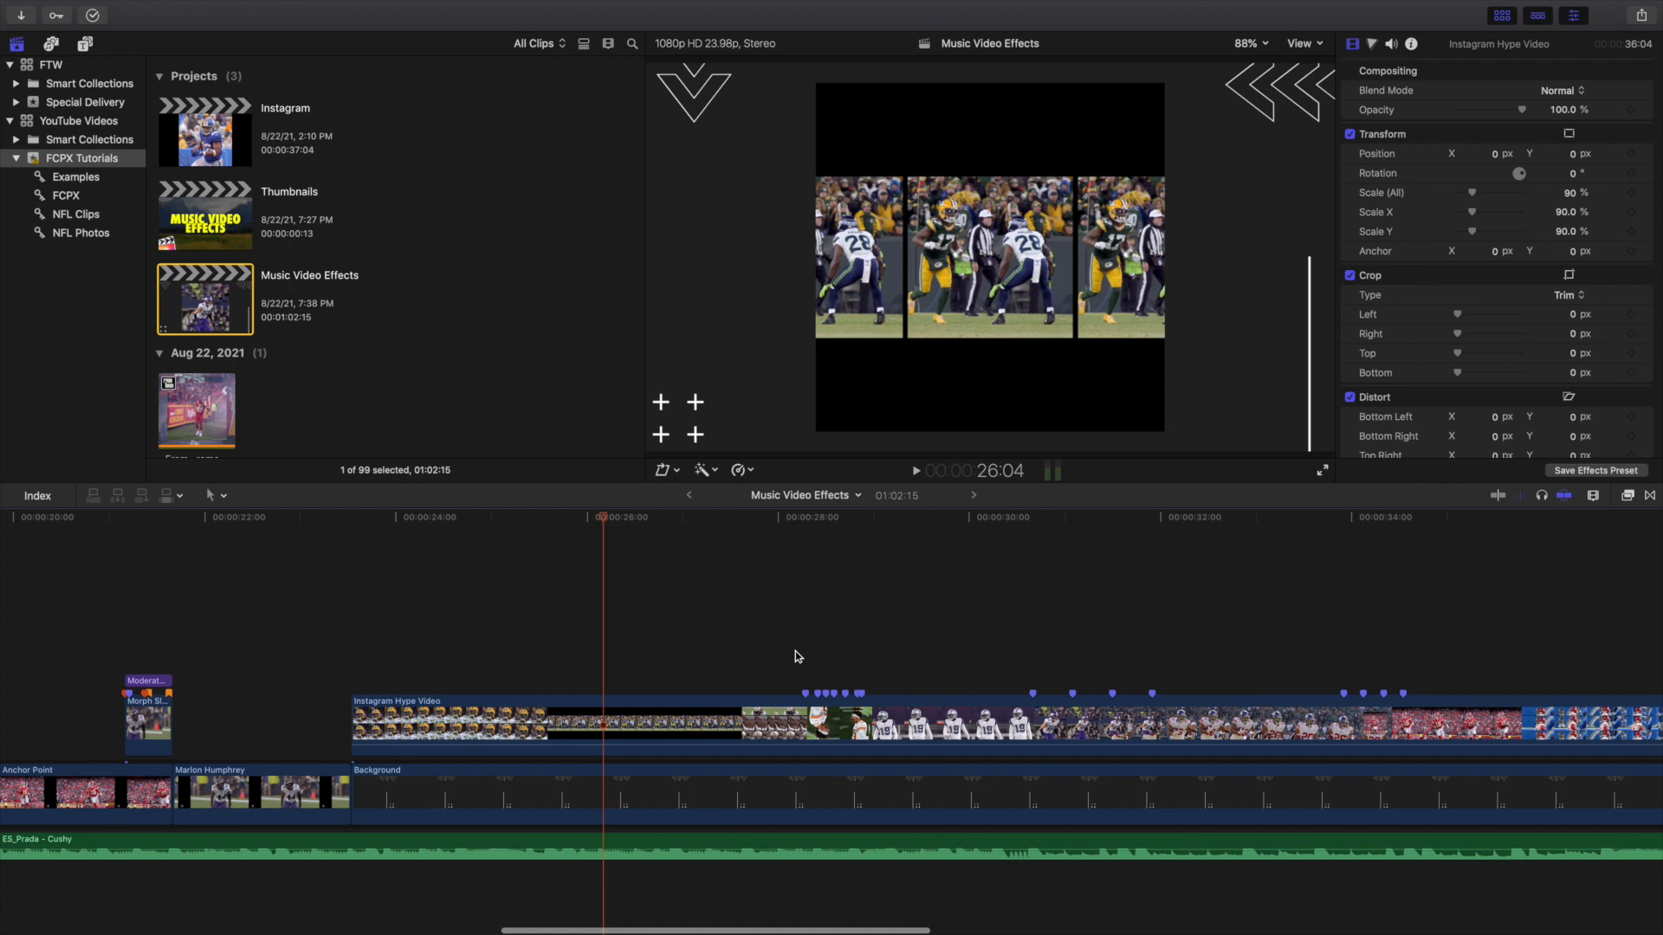
Preview the Instagram Hype Video at 27:19, then play its first marker group from 28:07 to 28:22
key("super+equal")
key("super+equal")
scroll(791, 658, "right", 10)
left_click(680, 667)
scroll(762, 676, "right", 3)
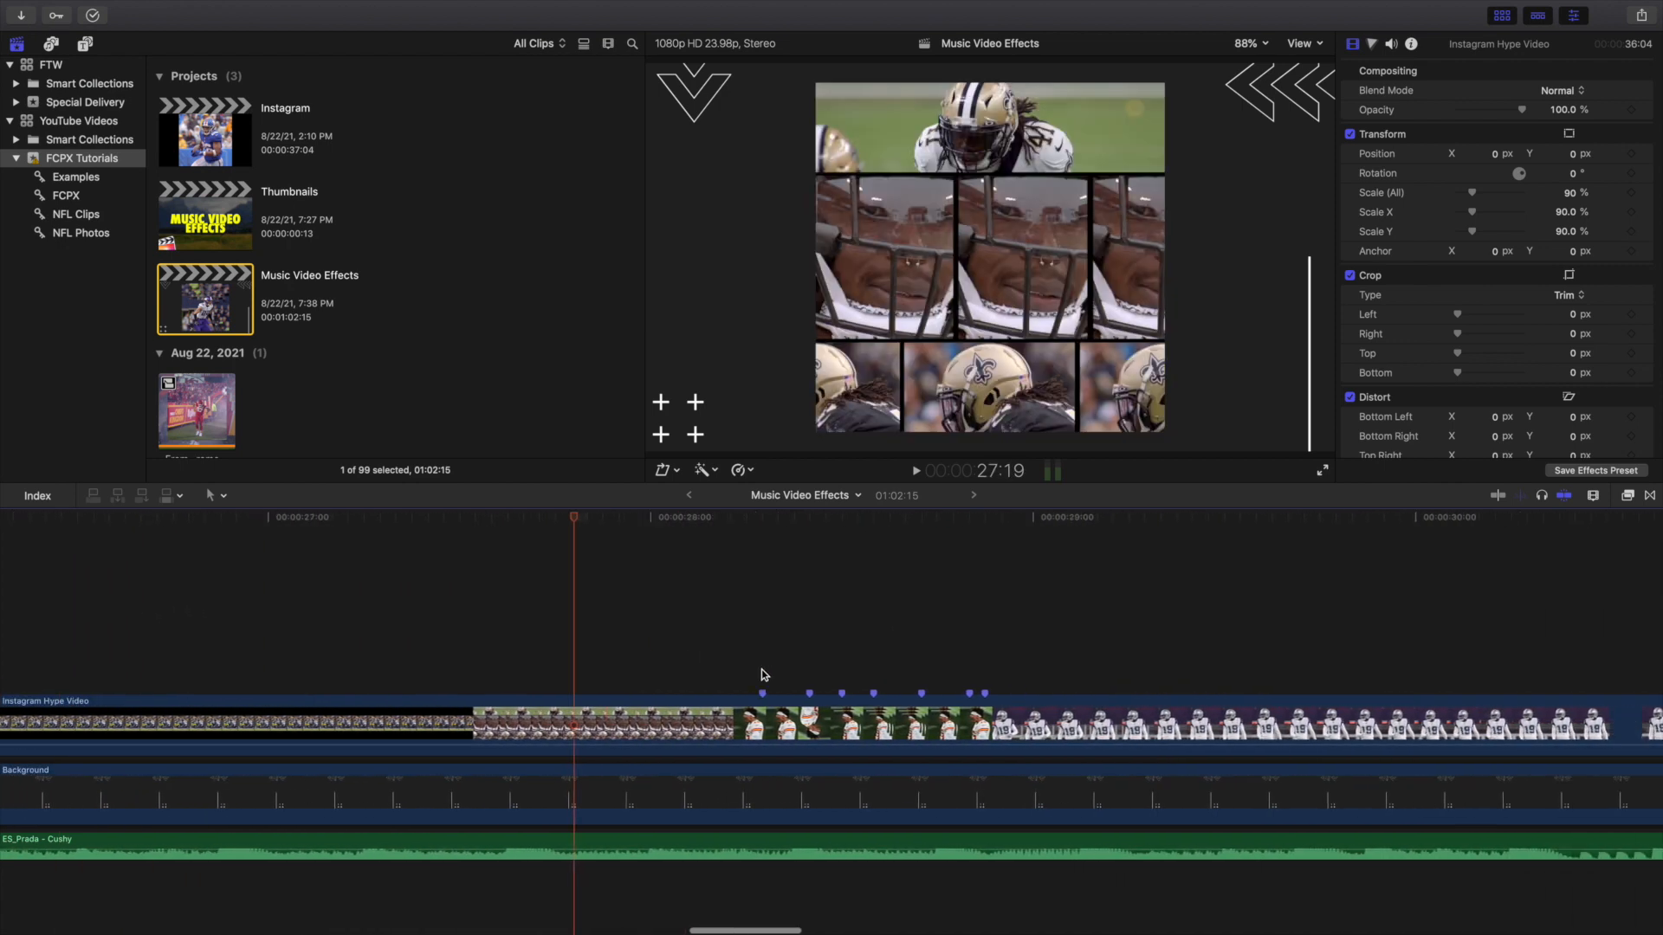
scroll(762, 676, "right", 1)
scroll(764, 673, "right", 7)
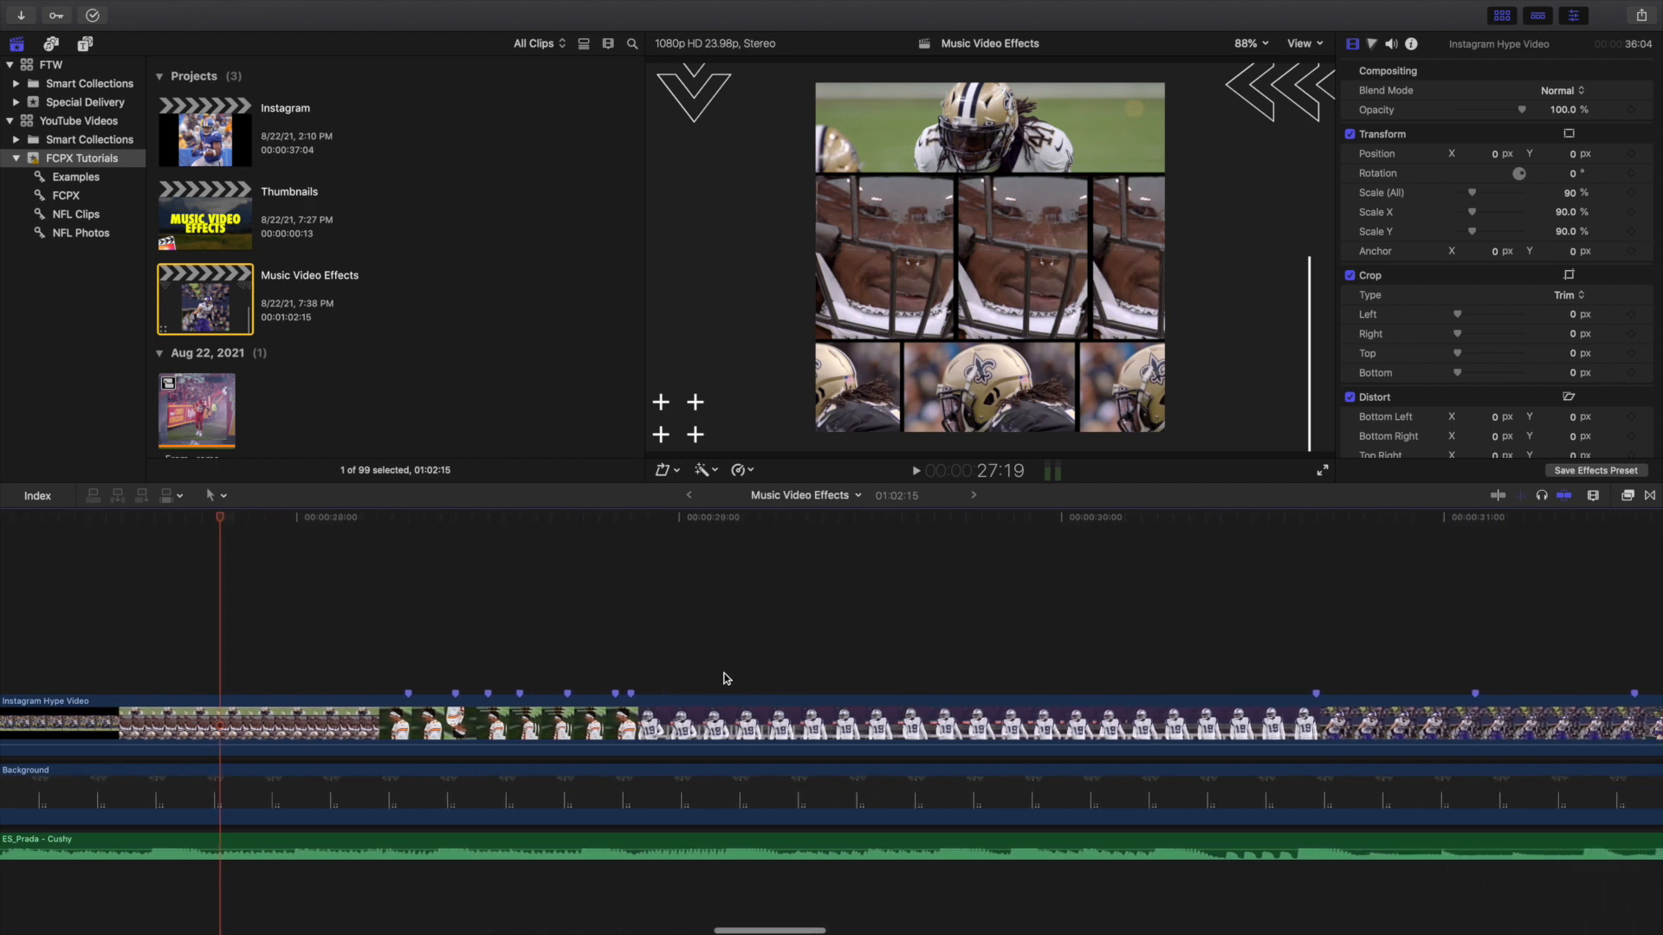
left_click(409, 662)
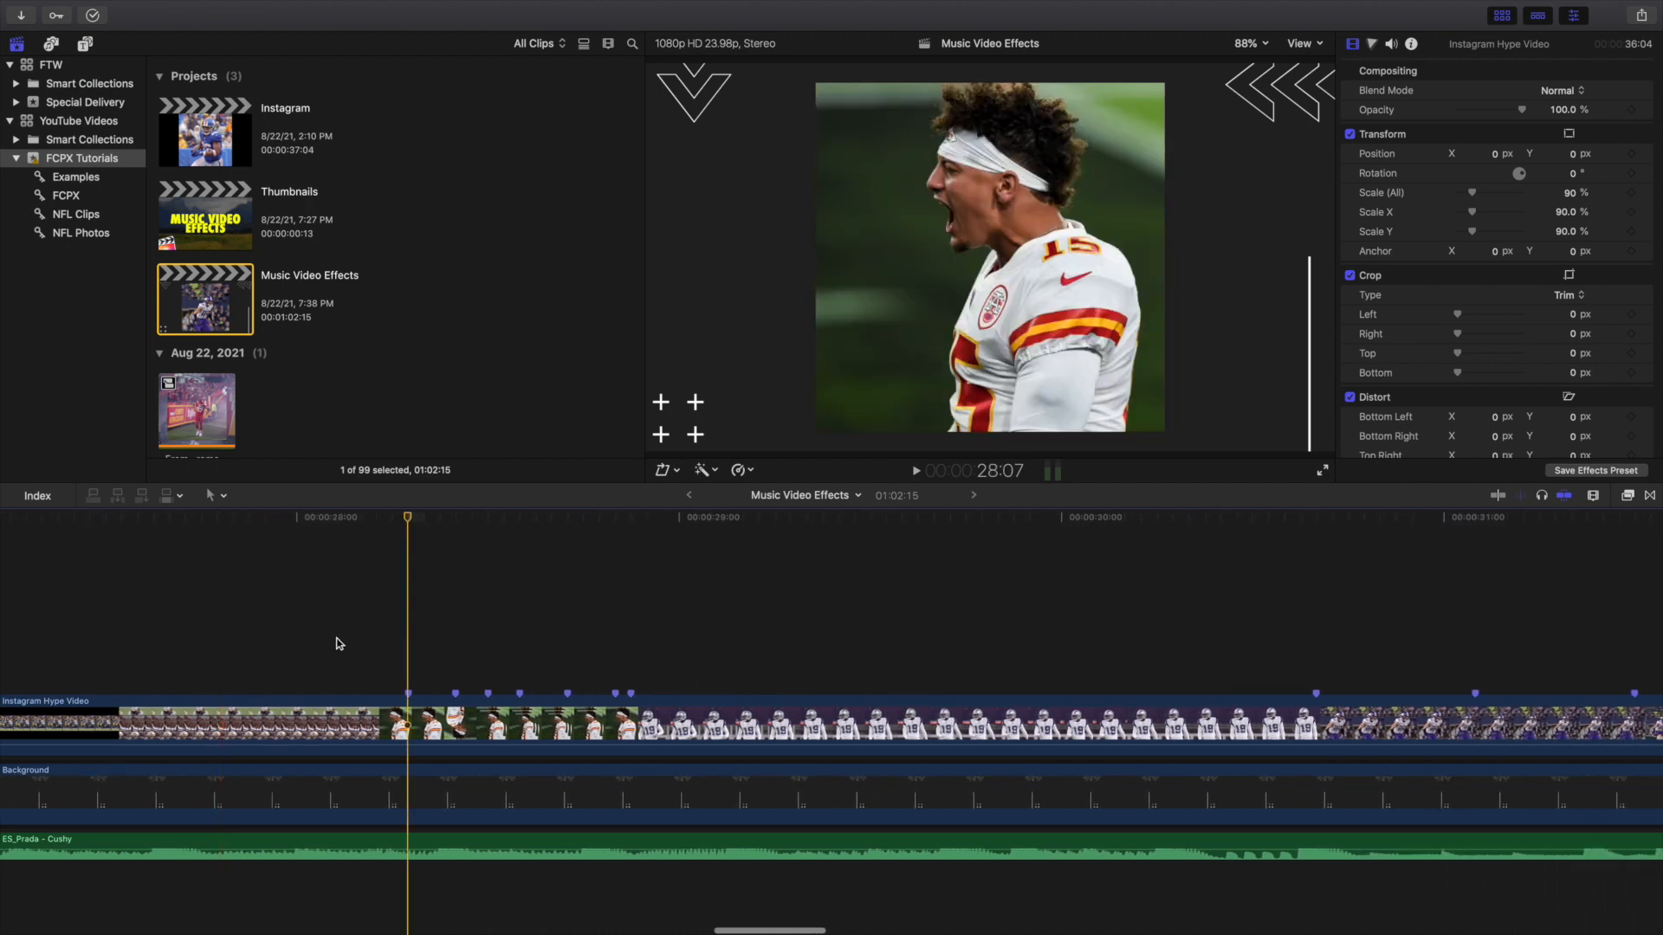
key("space")
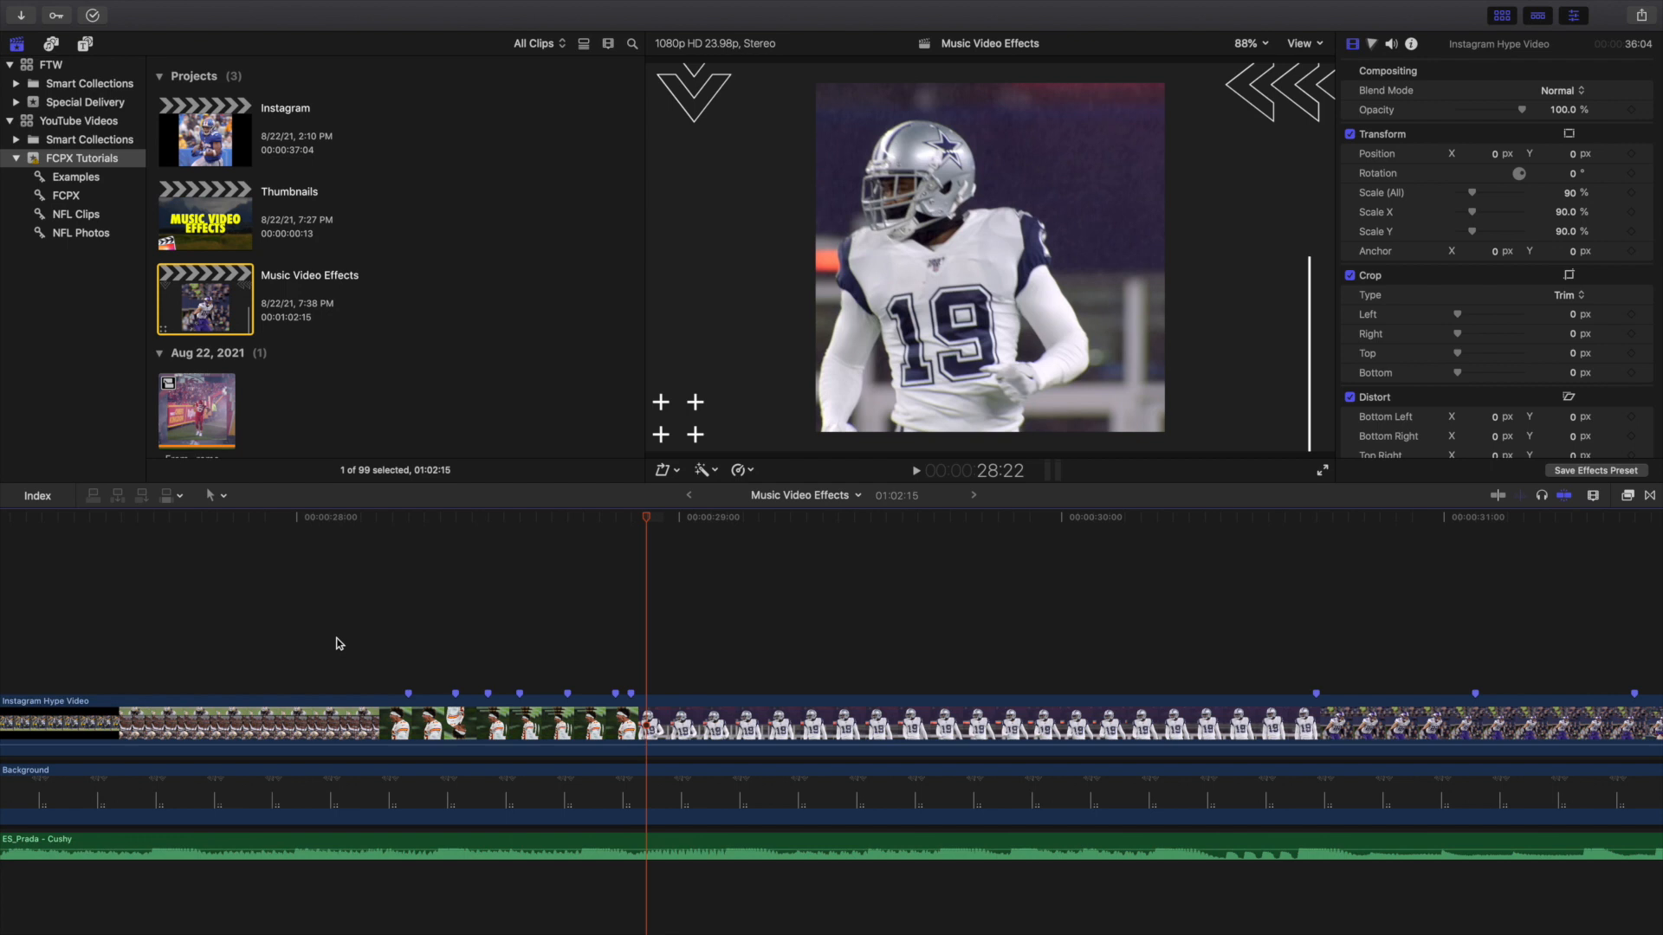
Play the Instagram Hype Video section with the number 19 player from 29:17 to 30:06
scroll(918, 697, "right", 10)
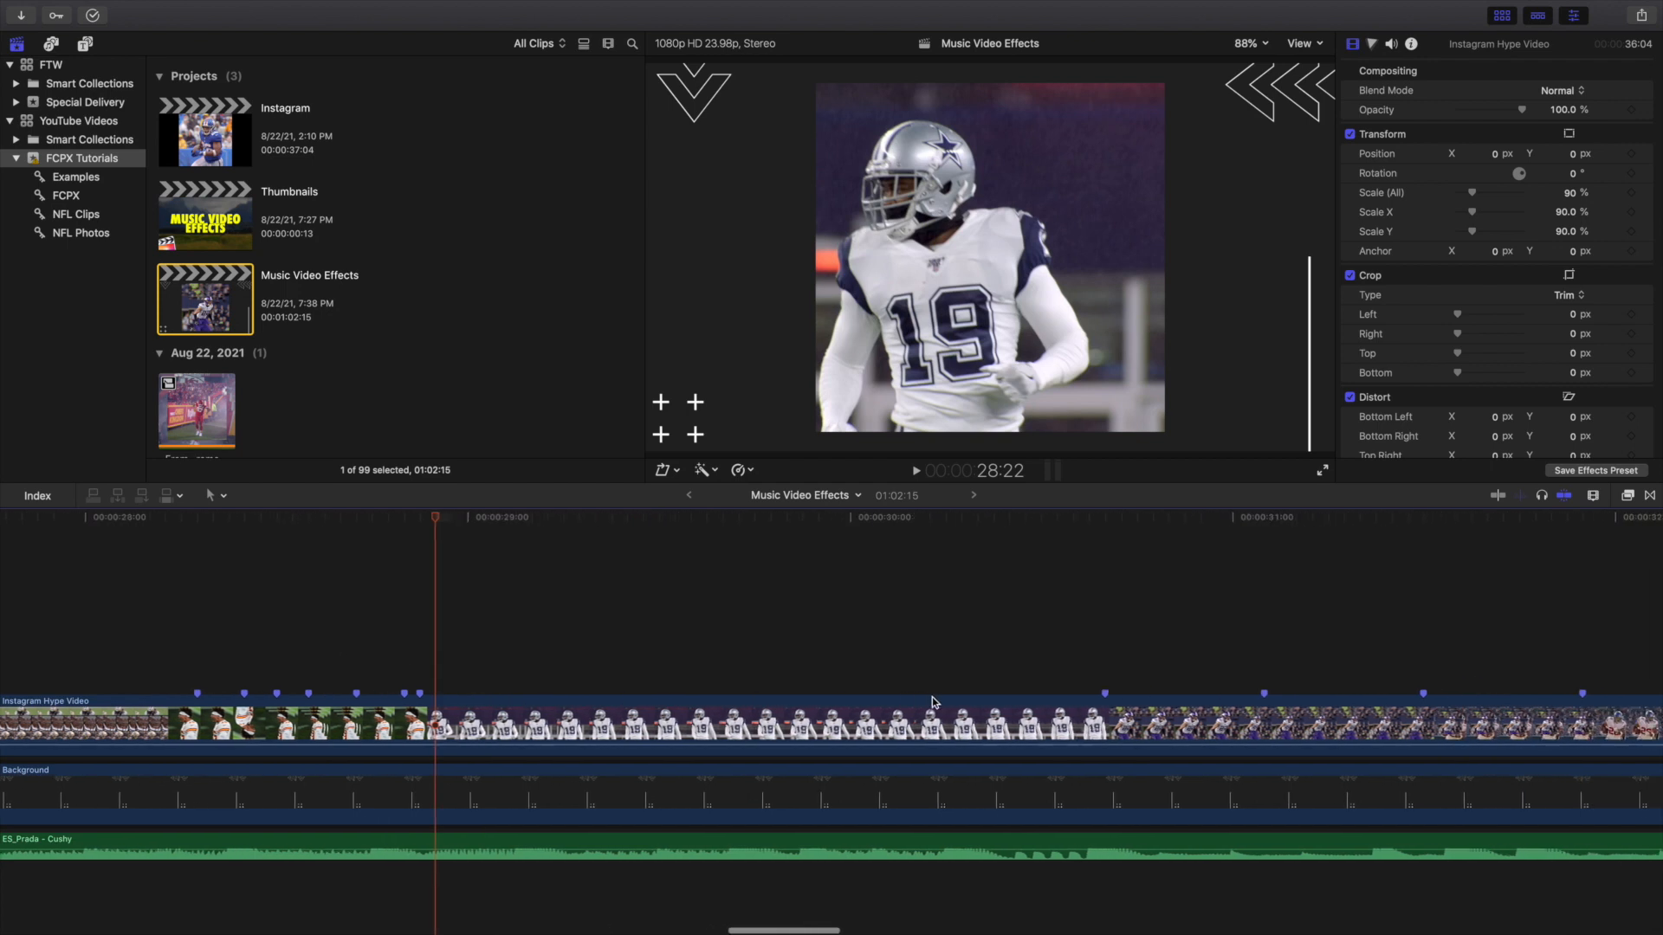
left_click(550, 671)
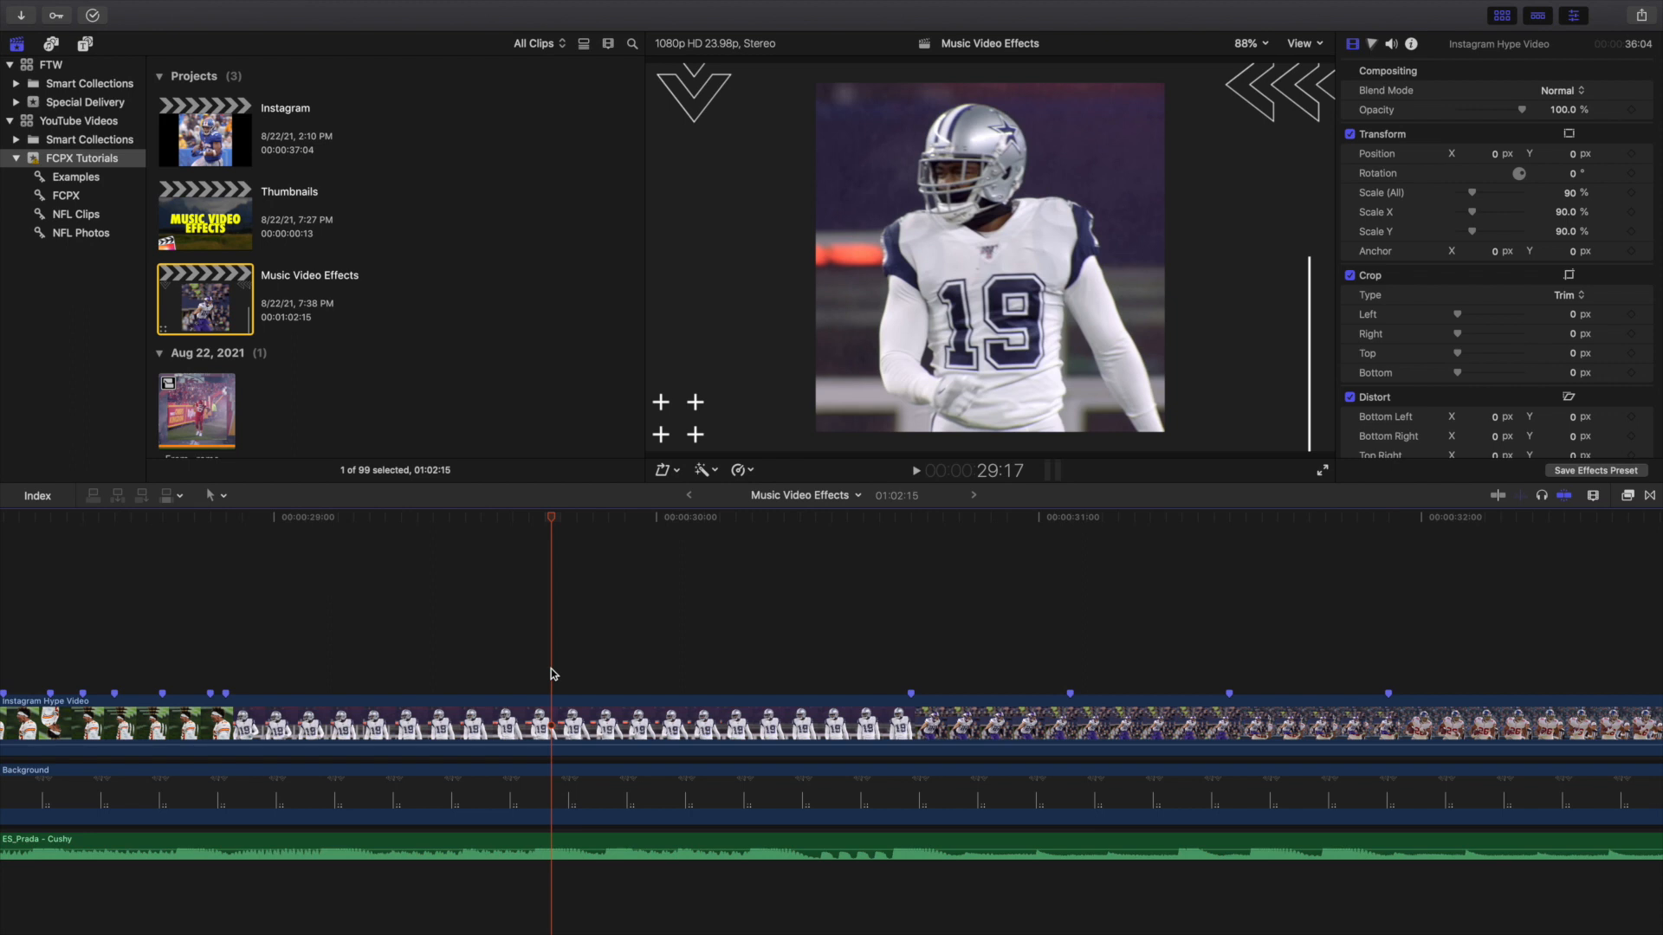
key("space")
scroll(736, 671, "right", 5)
key("space")
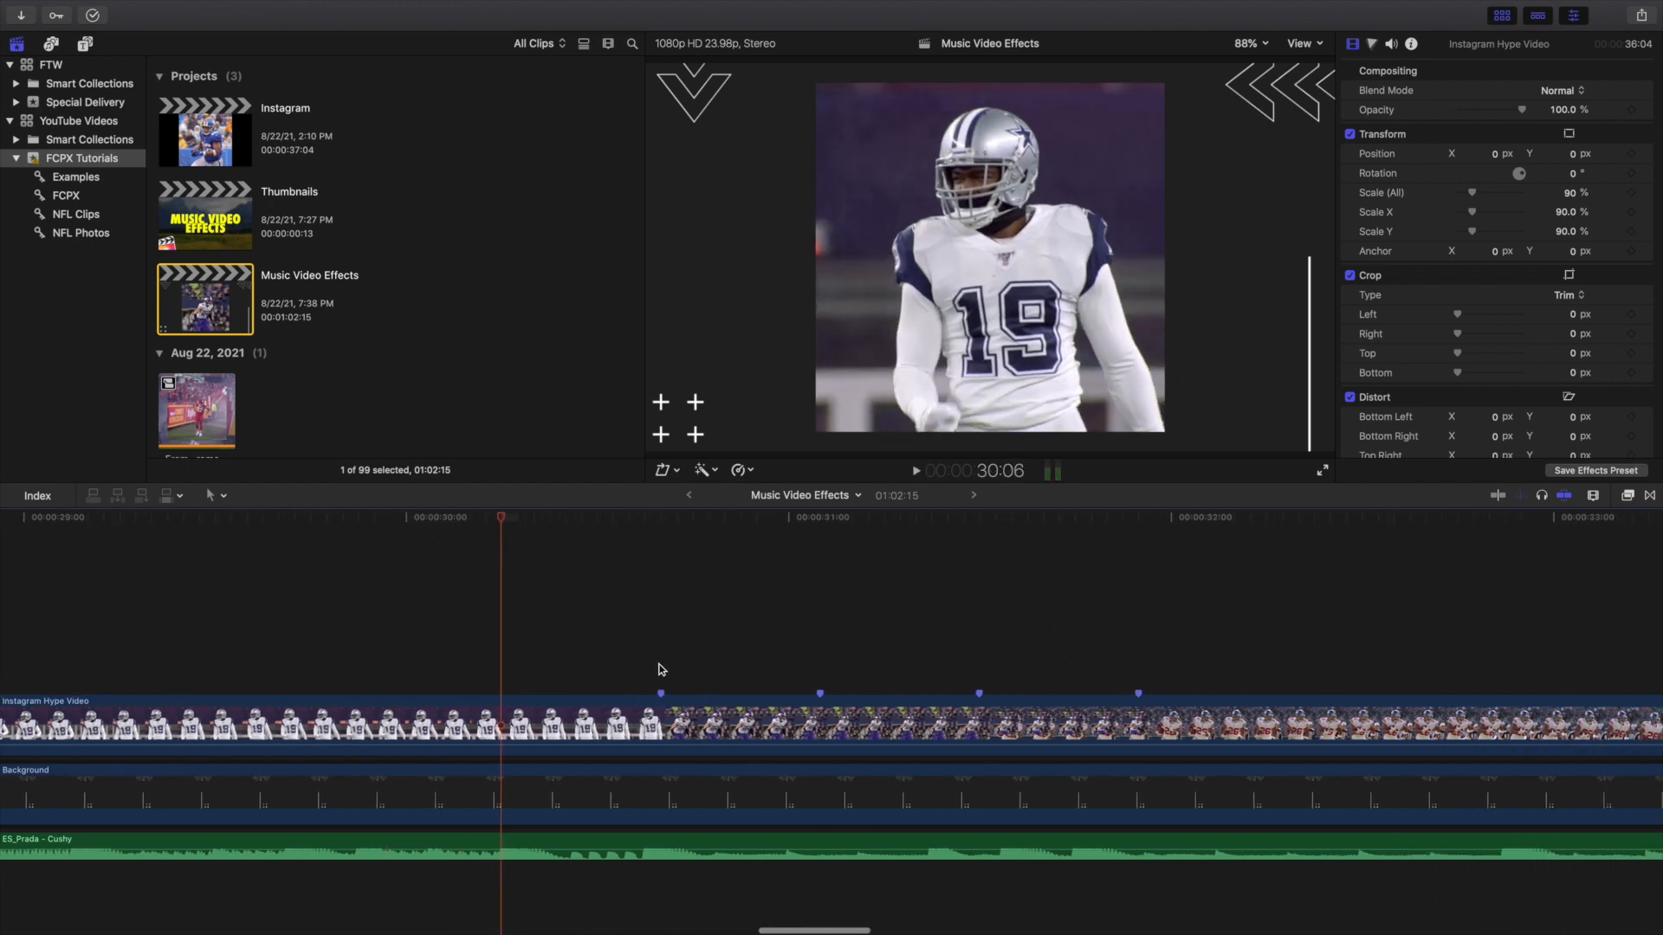
Play the Instagram Hype Video from the marker at 30:16 through to the marker at 31:22
left_click(660, 670)
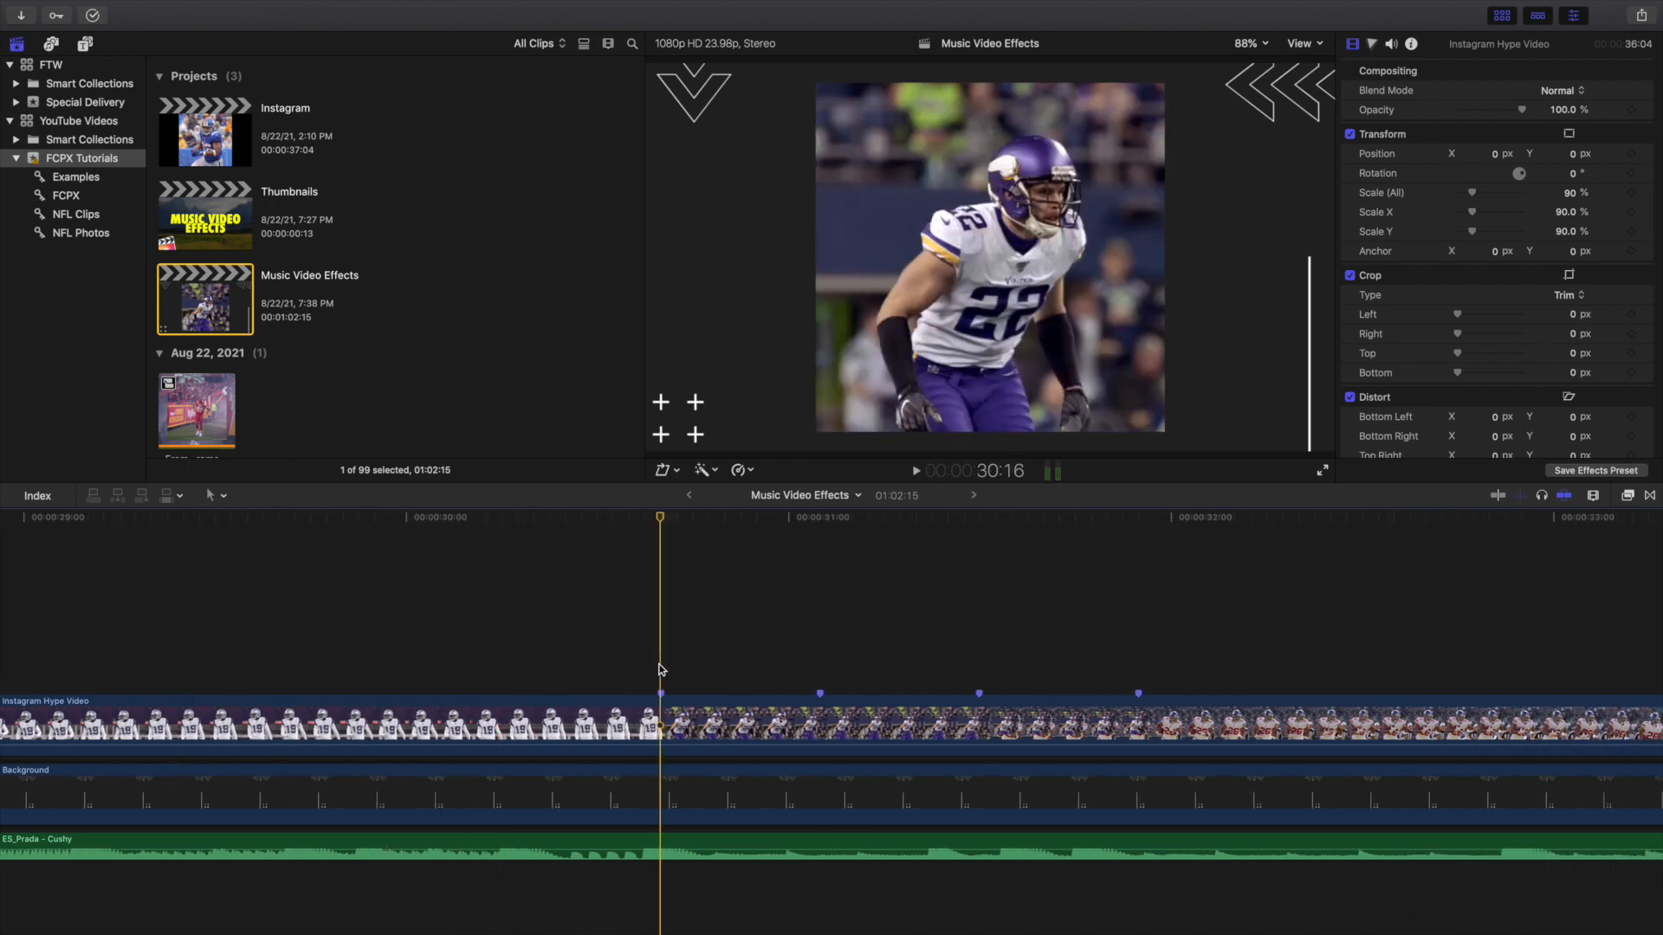
key("space")
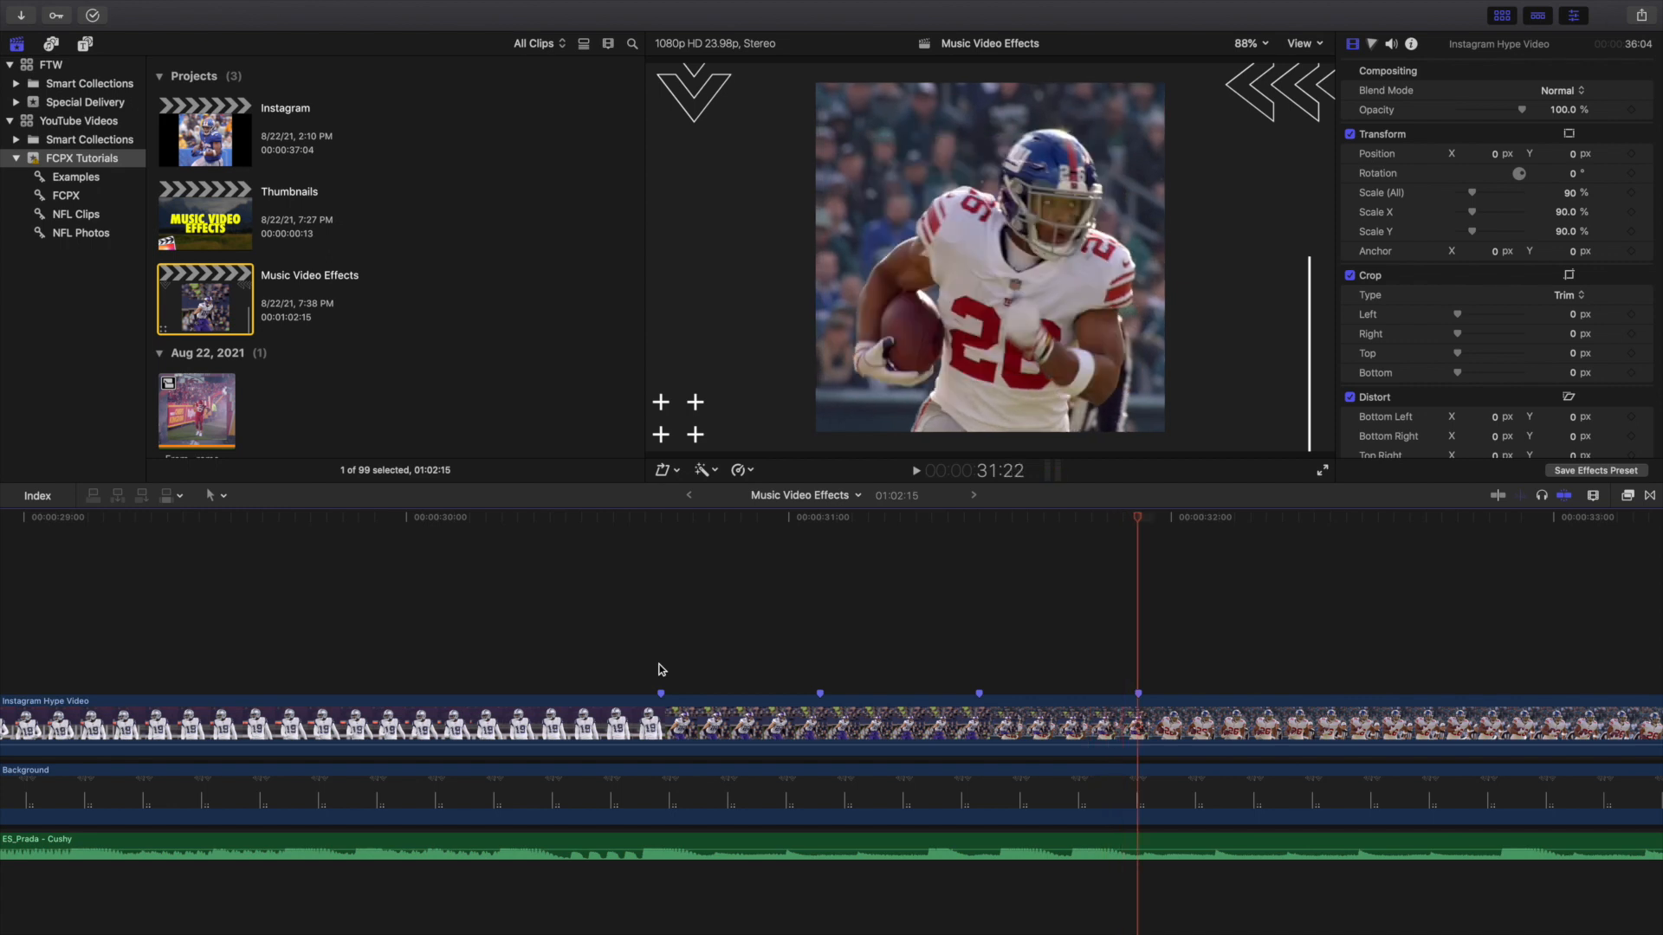
key("super+minus")
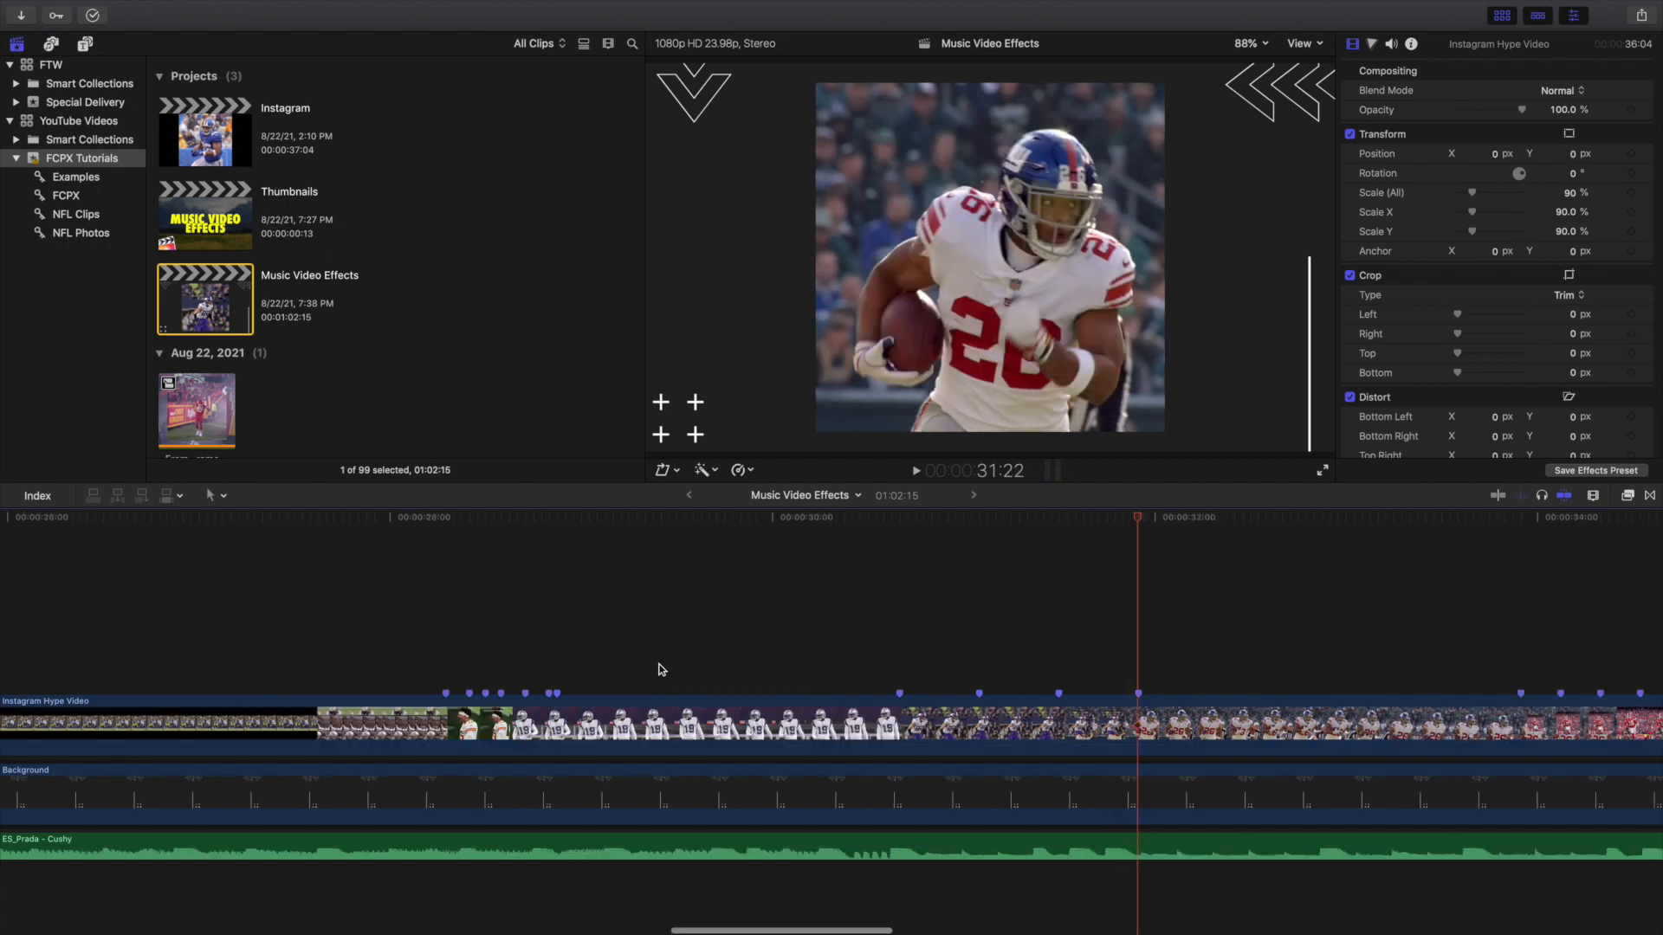
Step frame by frame through the Instagram Hype Video's marker group from 33:22 to 34:13
scroll(661, 663, "right", 10)
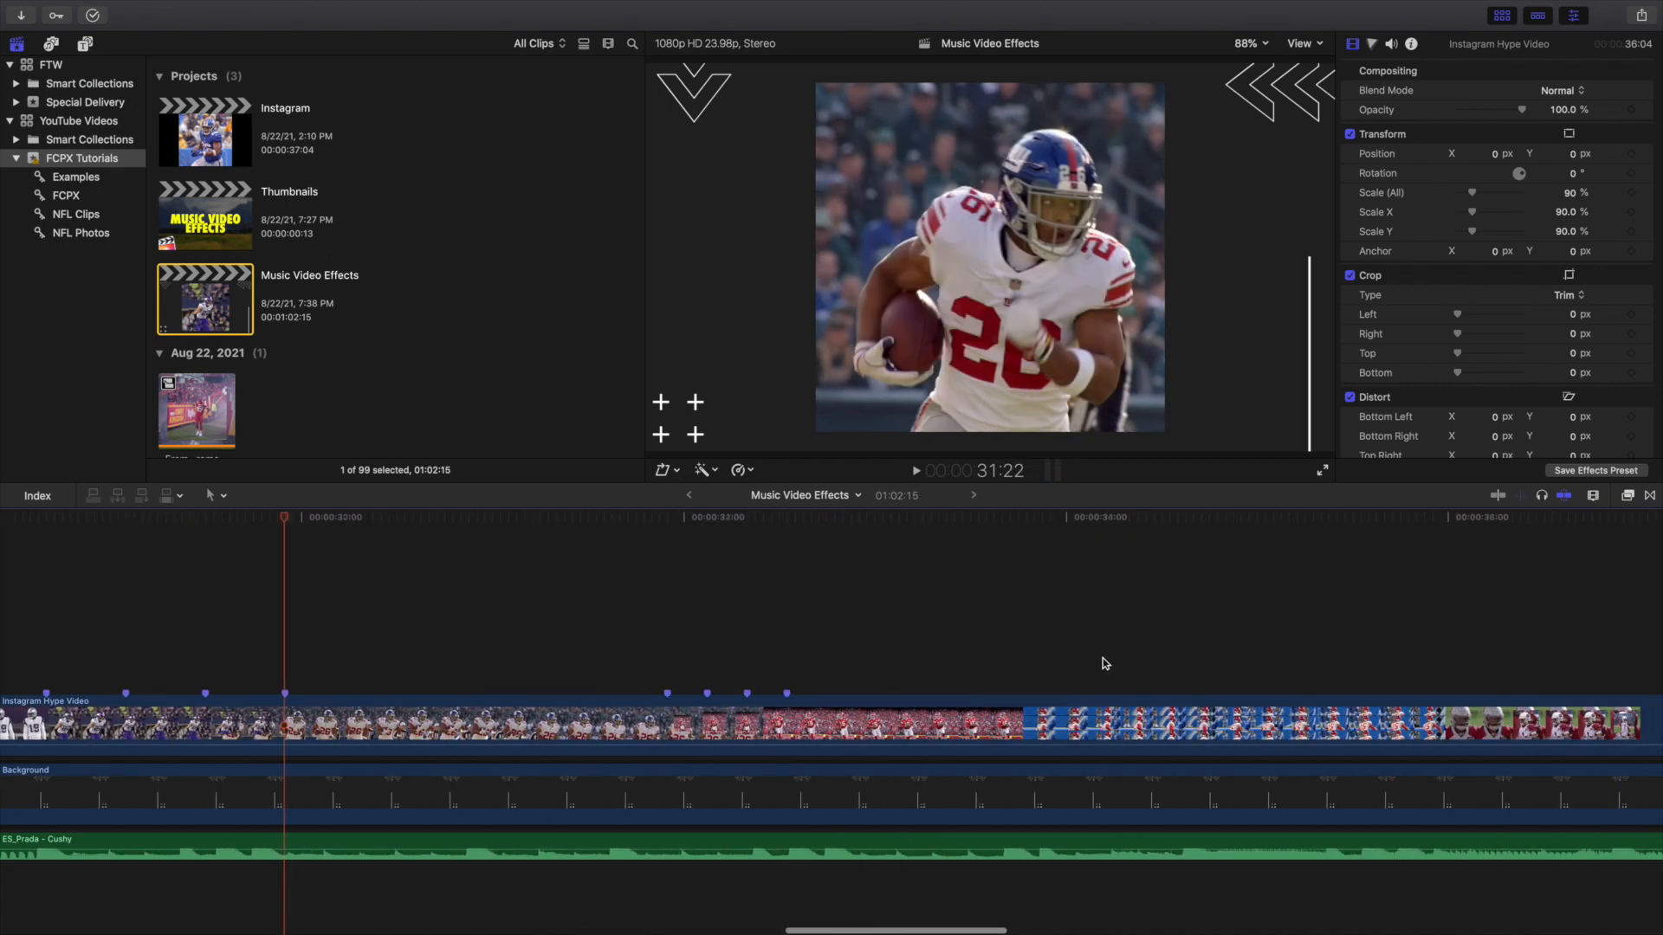
left_click(610, 657)
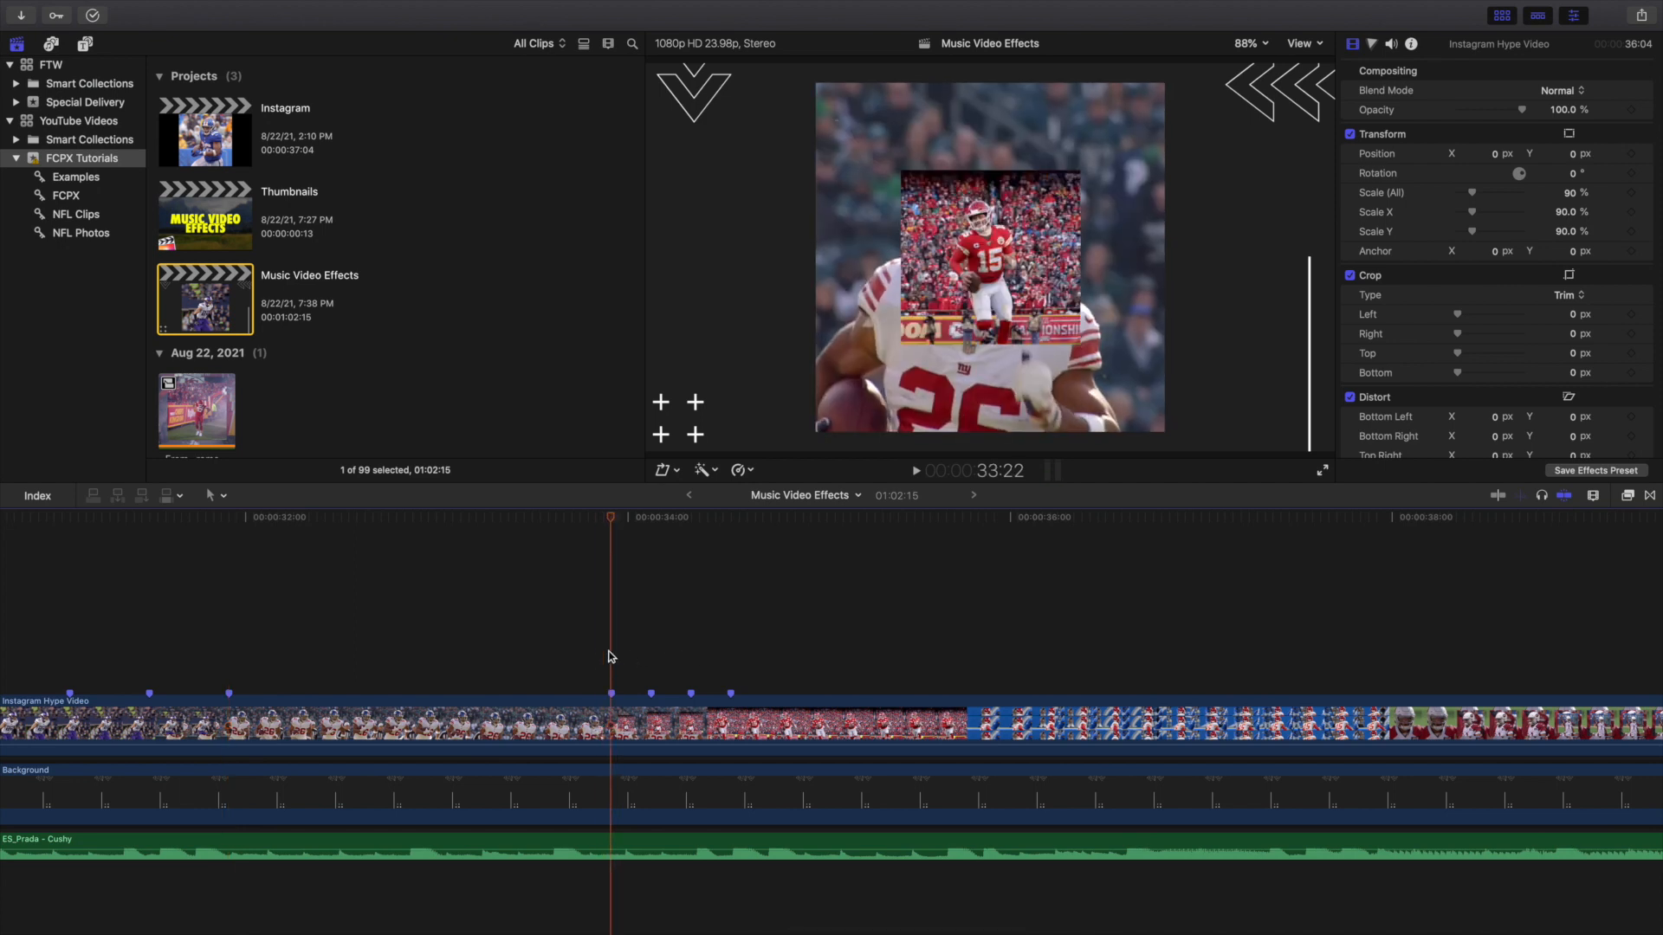
key("Right")
key("Right")
key("Right")
key("Right")
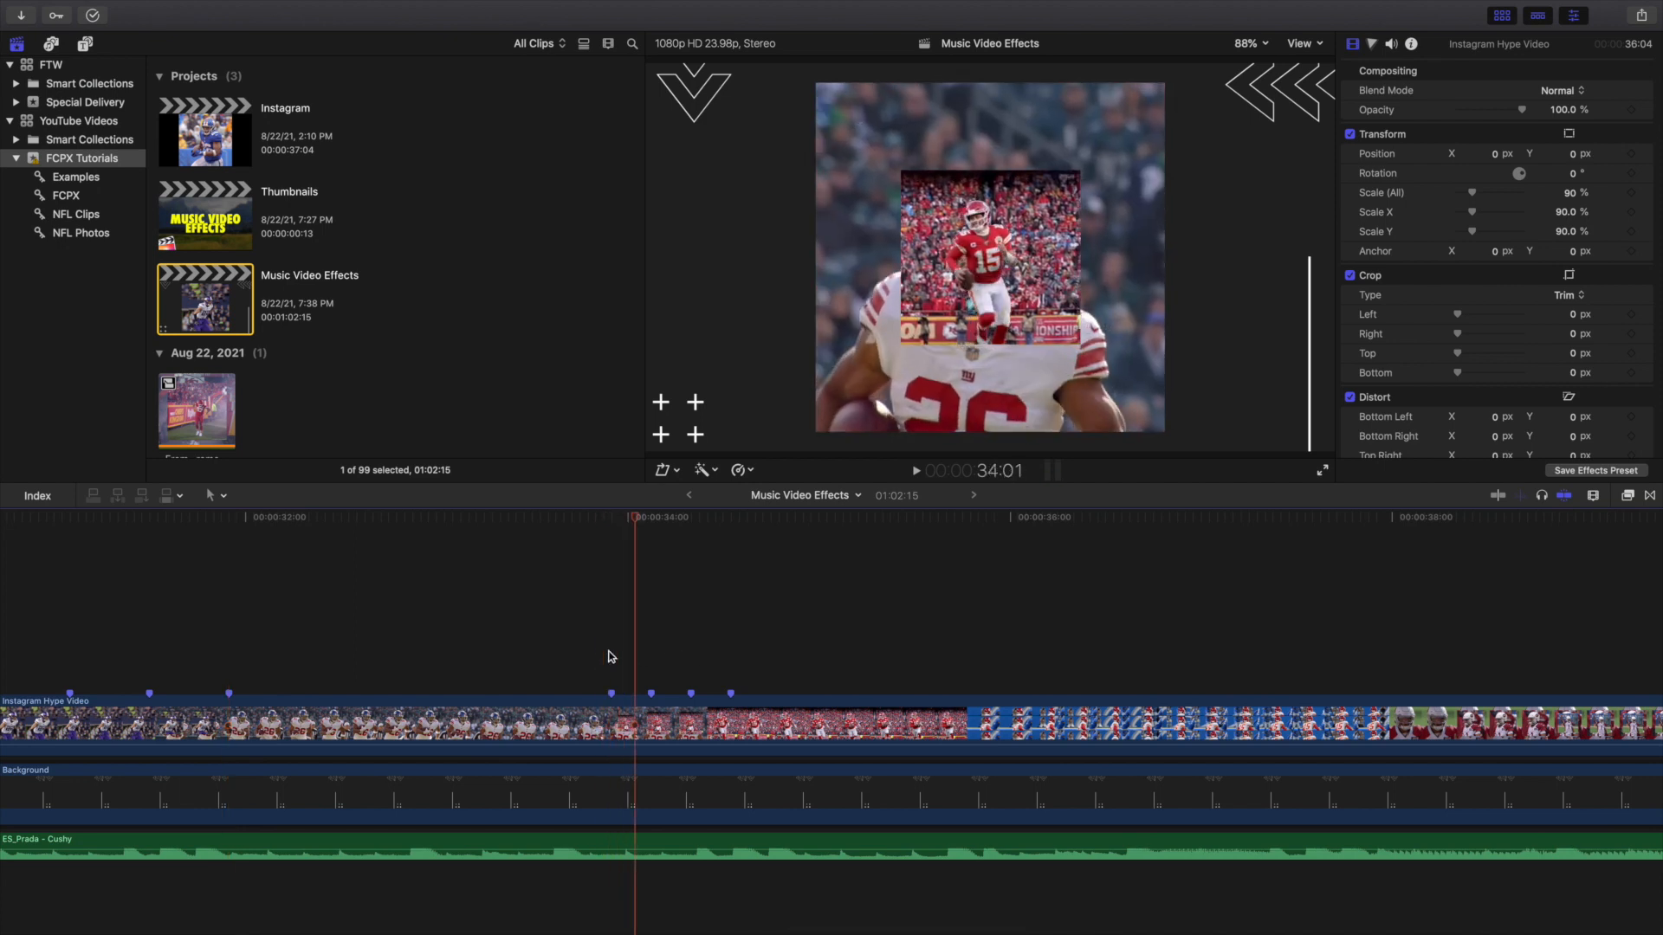
key("Right")
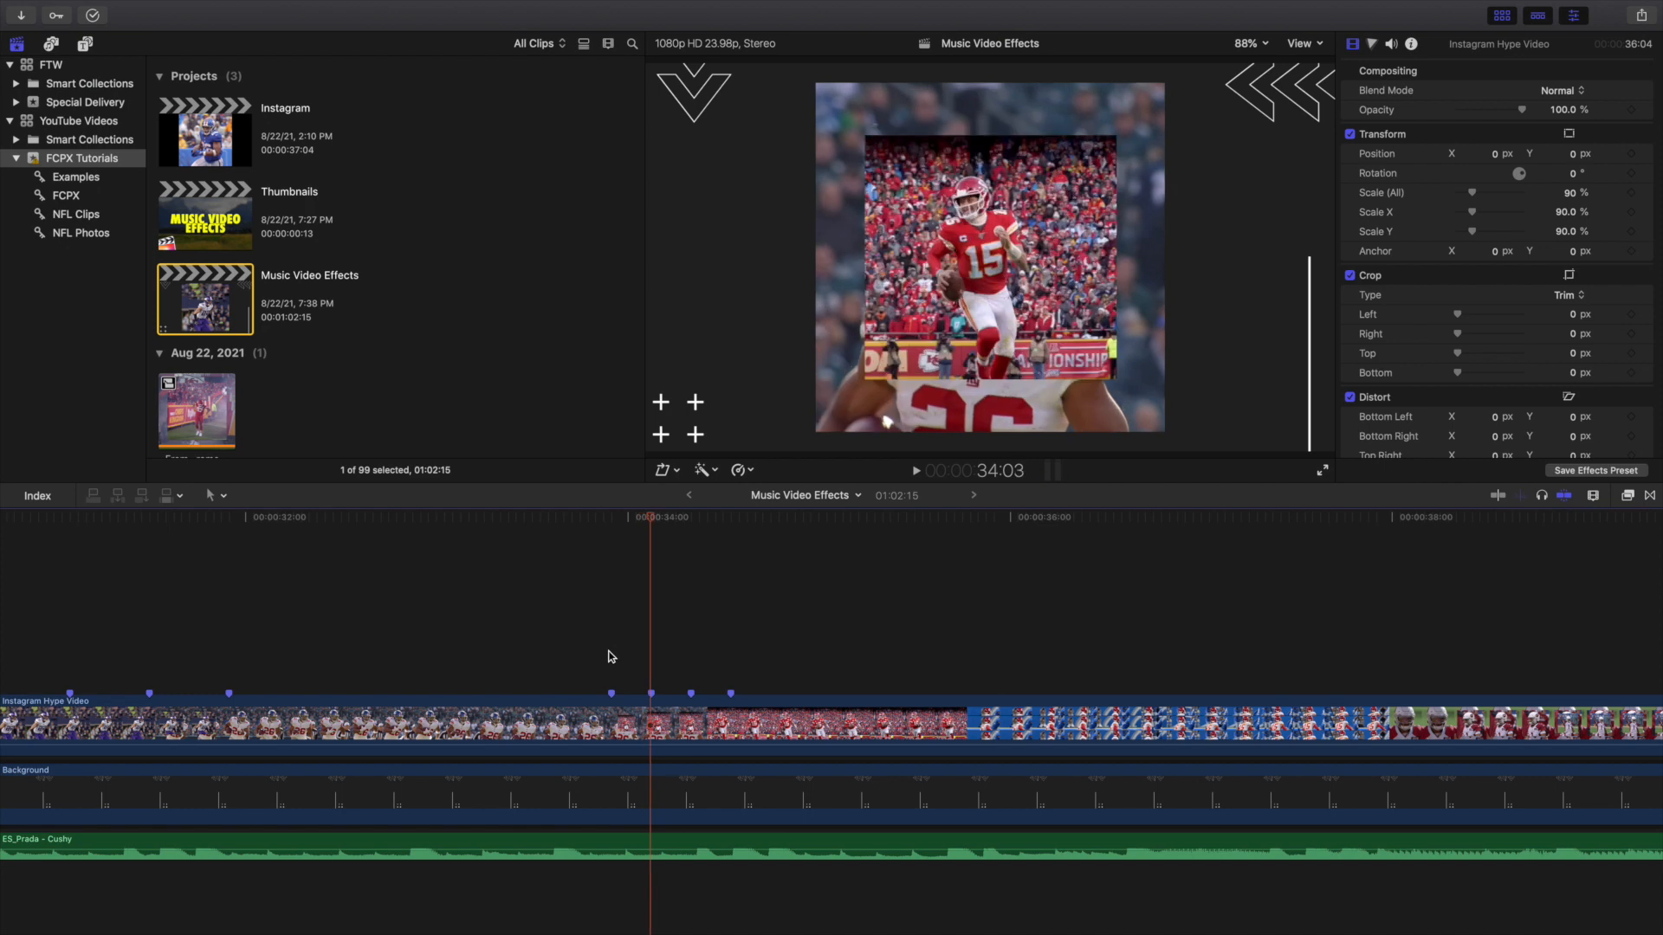
key("Right")
key("Right")
key("Right")
key("Right")
key("Right")
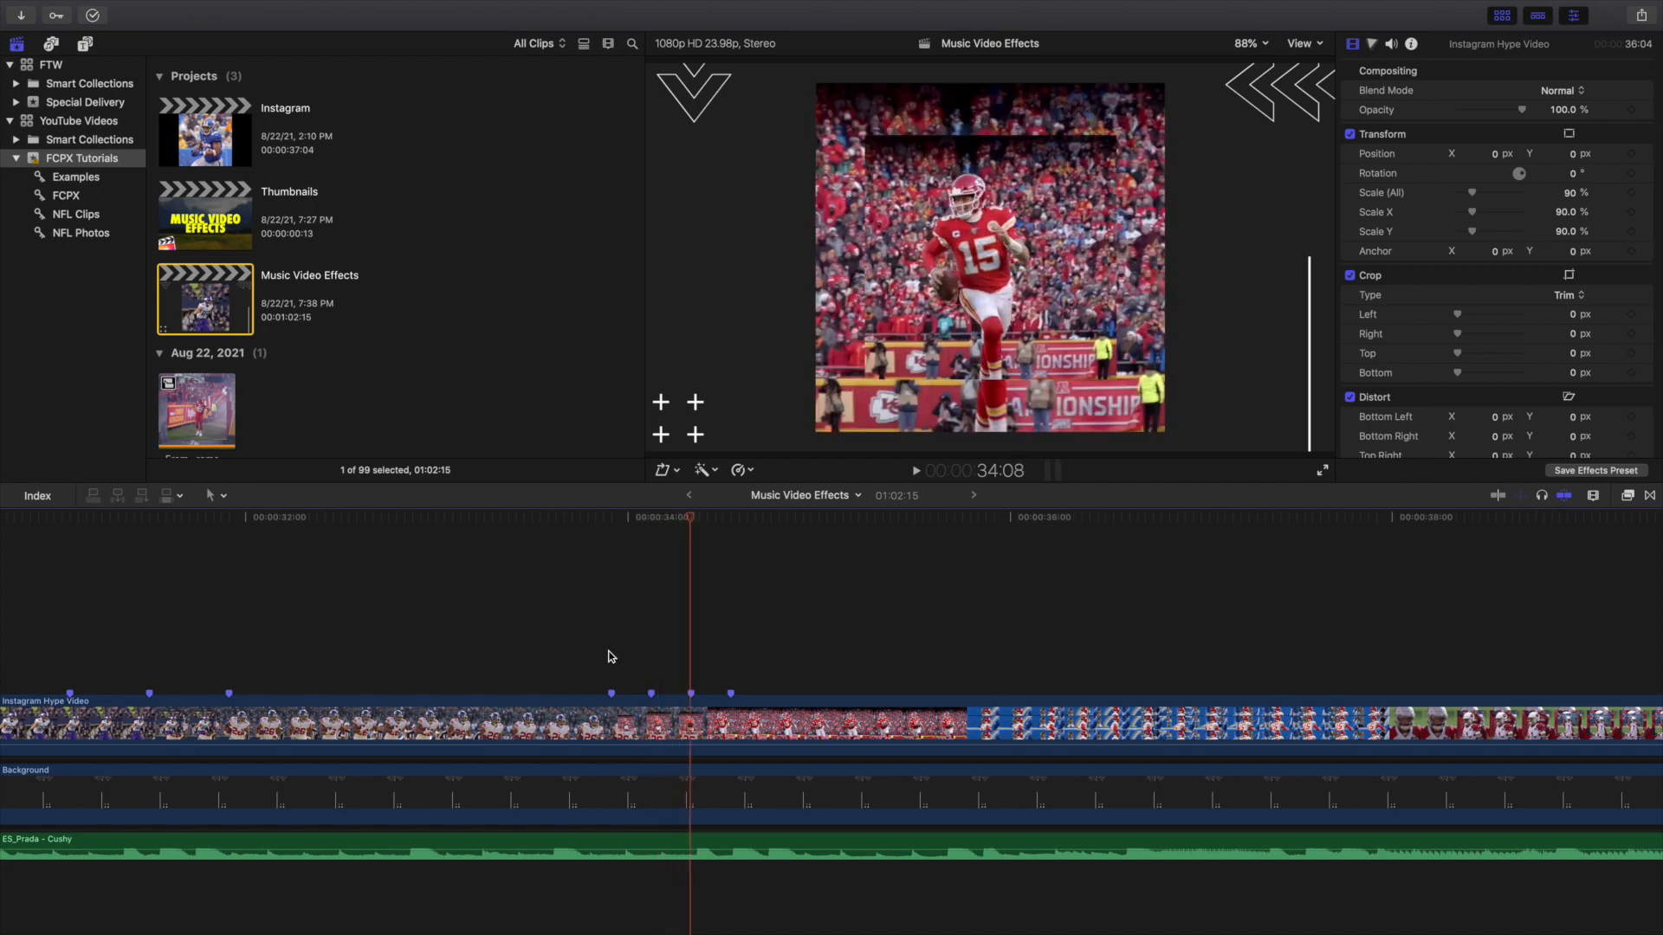
key("Right")
key("Right")
key("Right")
key("Right")
key("Right")
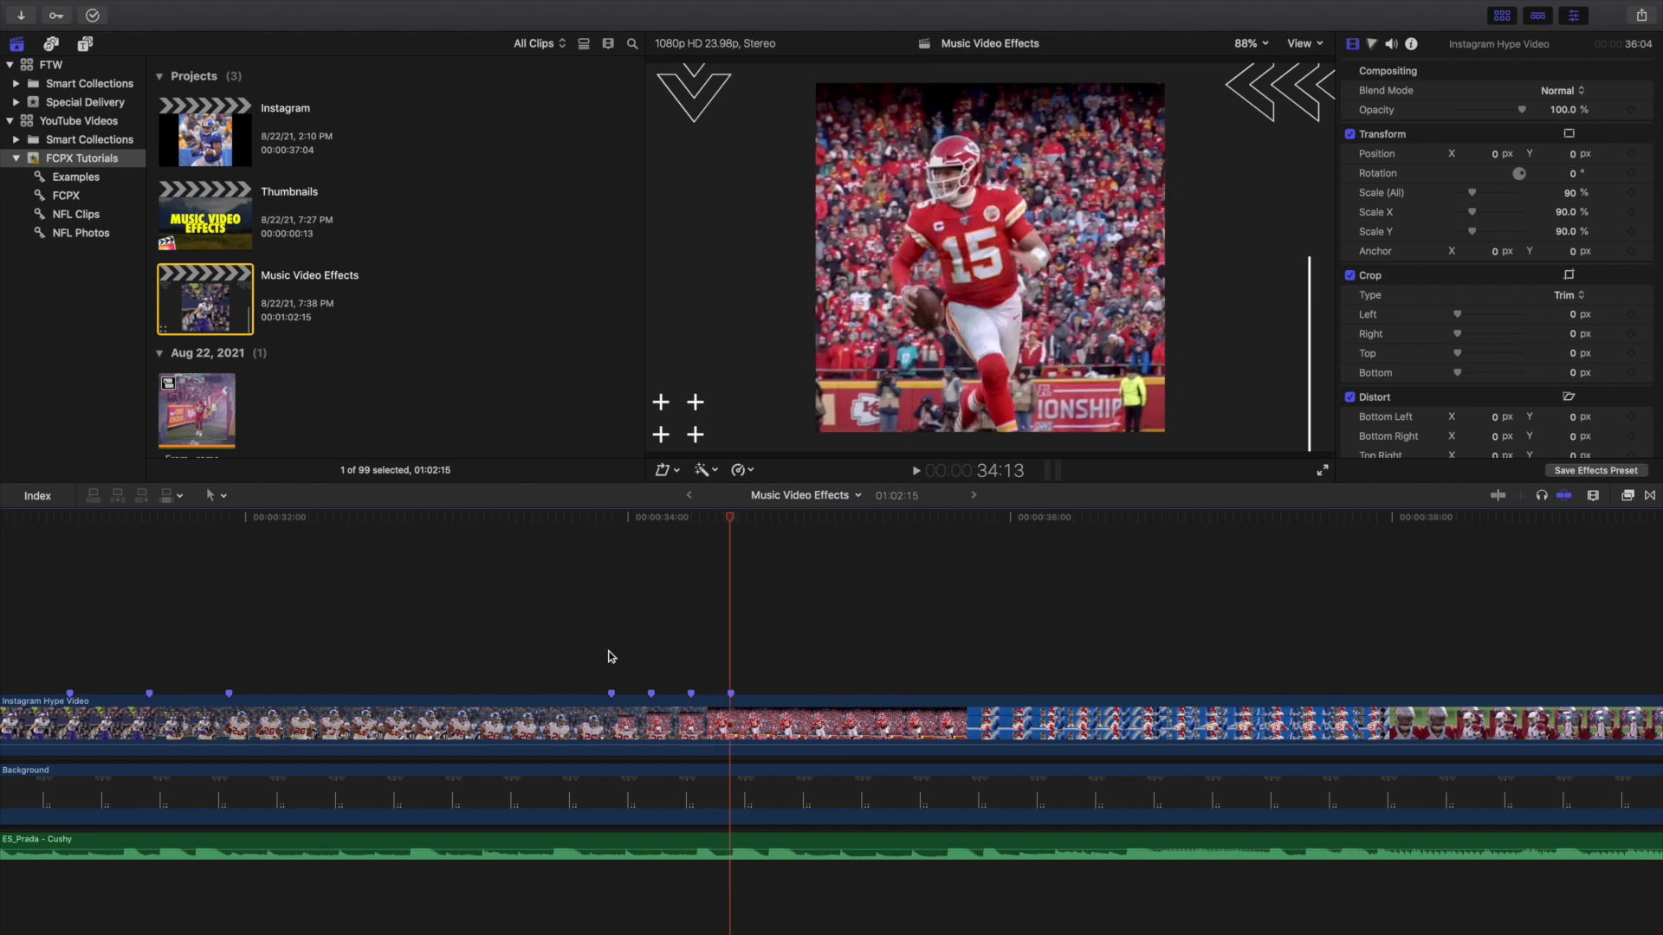
Zoom the timeline out, preview the Instagram Hype Video at 36:17, and play it from 38:06 to 38:20
scroll(734, 657, "down", 3)
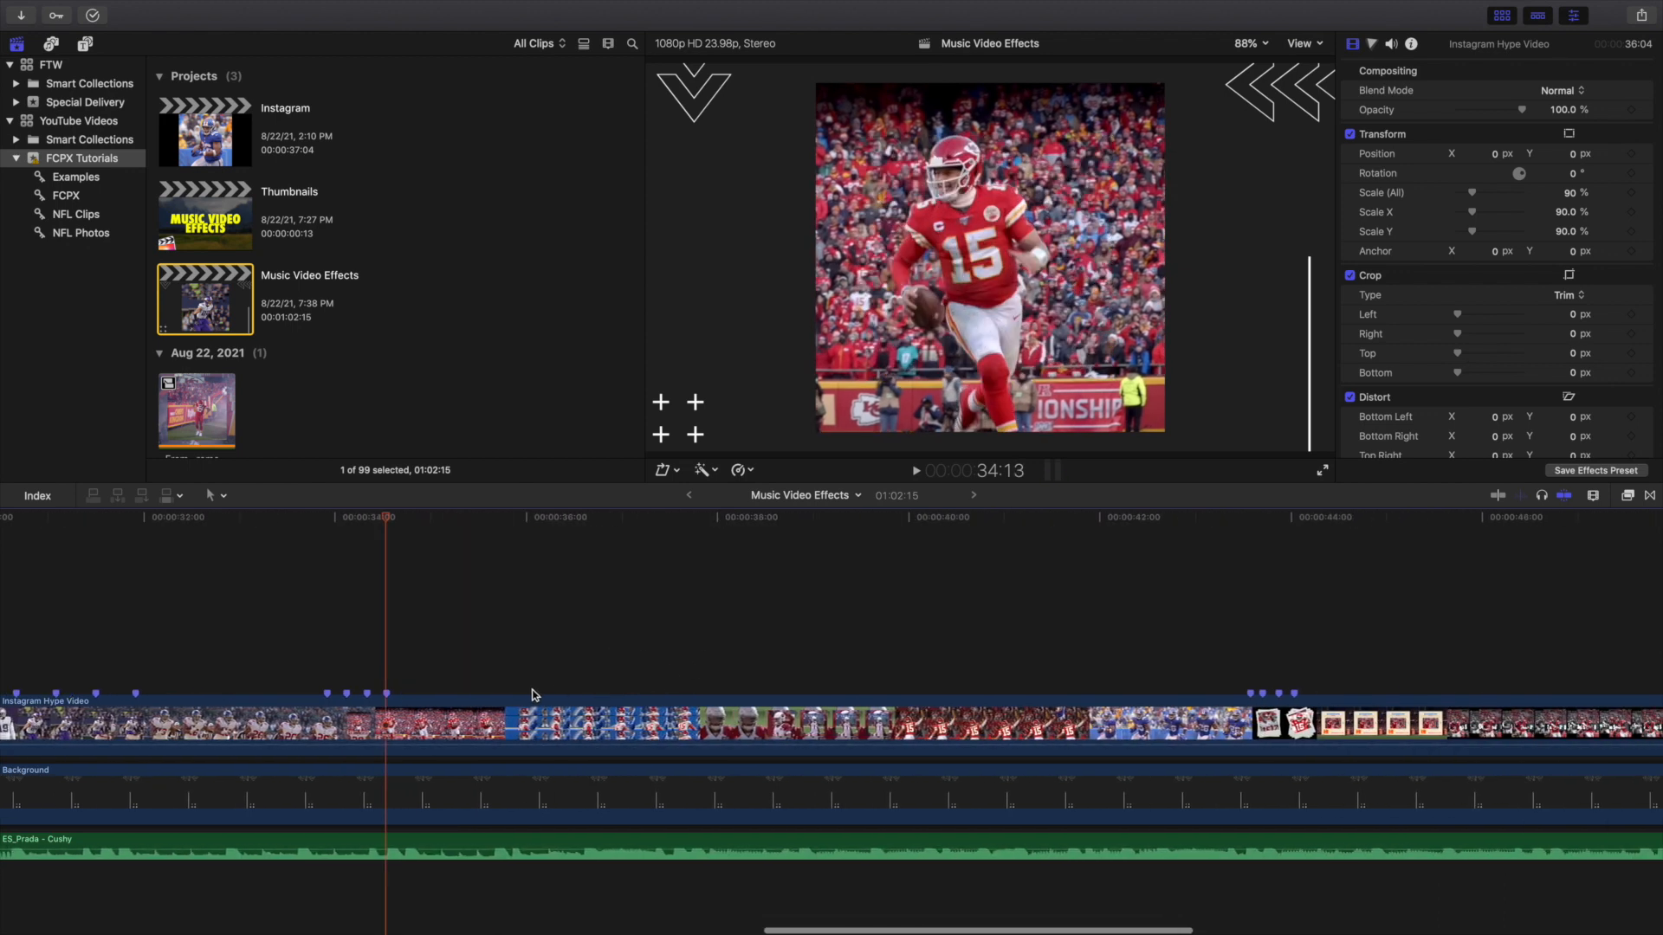
left_click(595, 660)
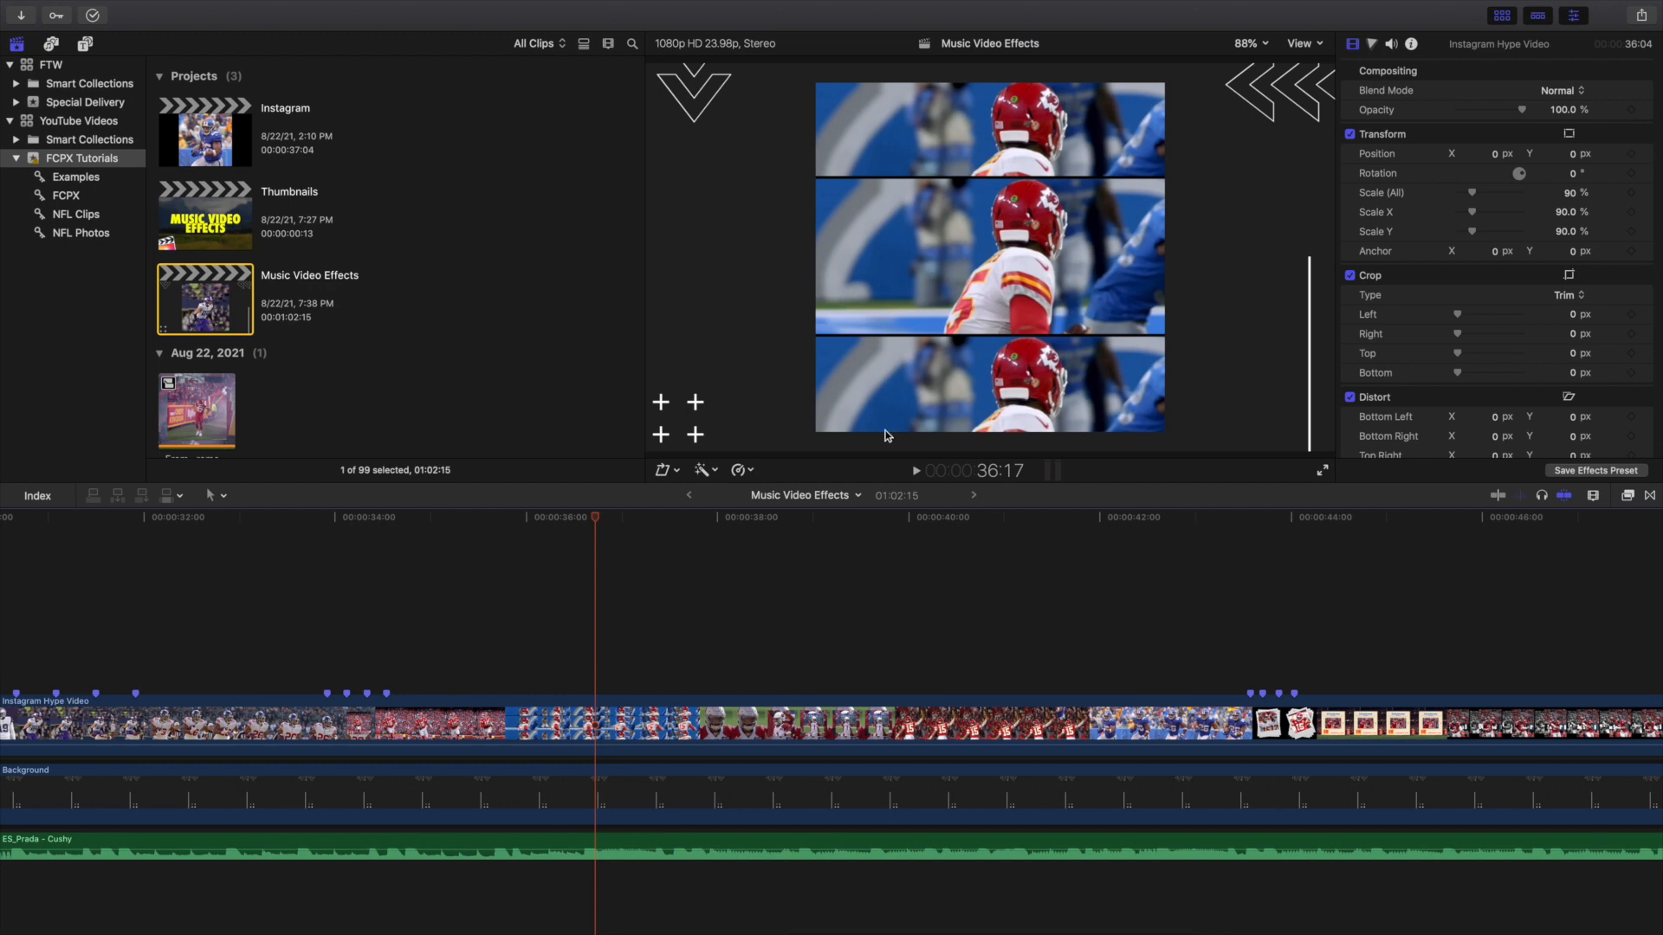
scroll(831, 557, "left", 3)
left_click(847, 639)
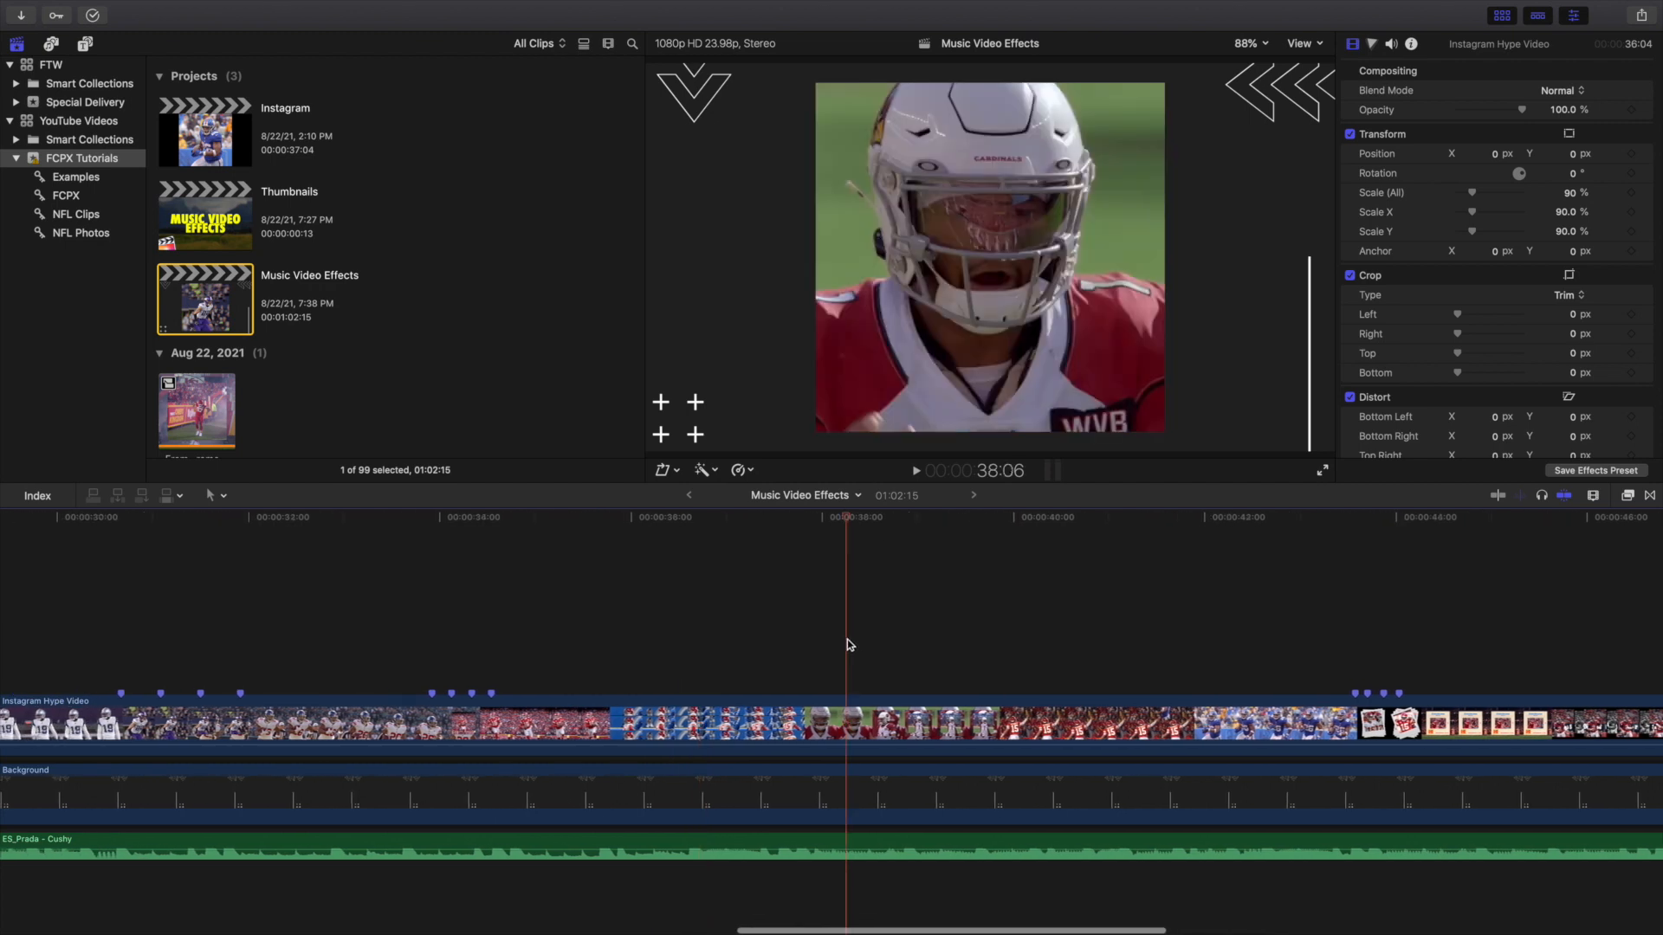
key("space")
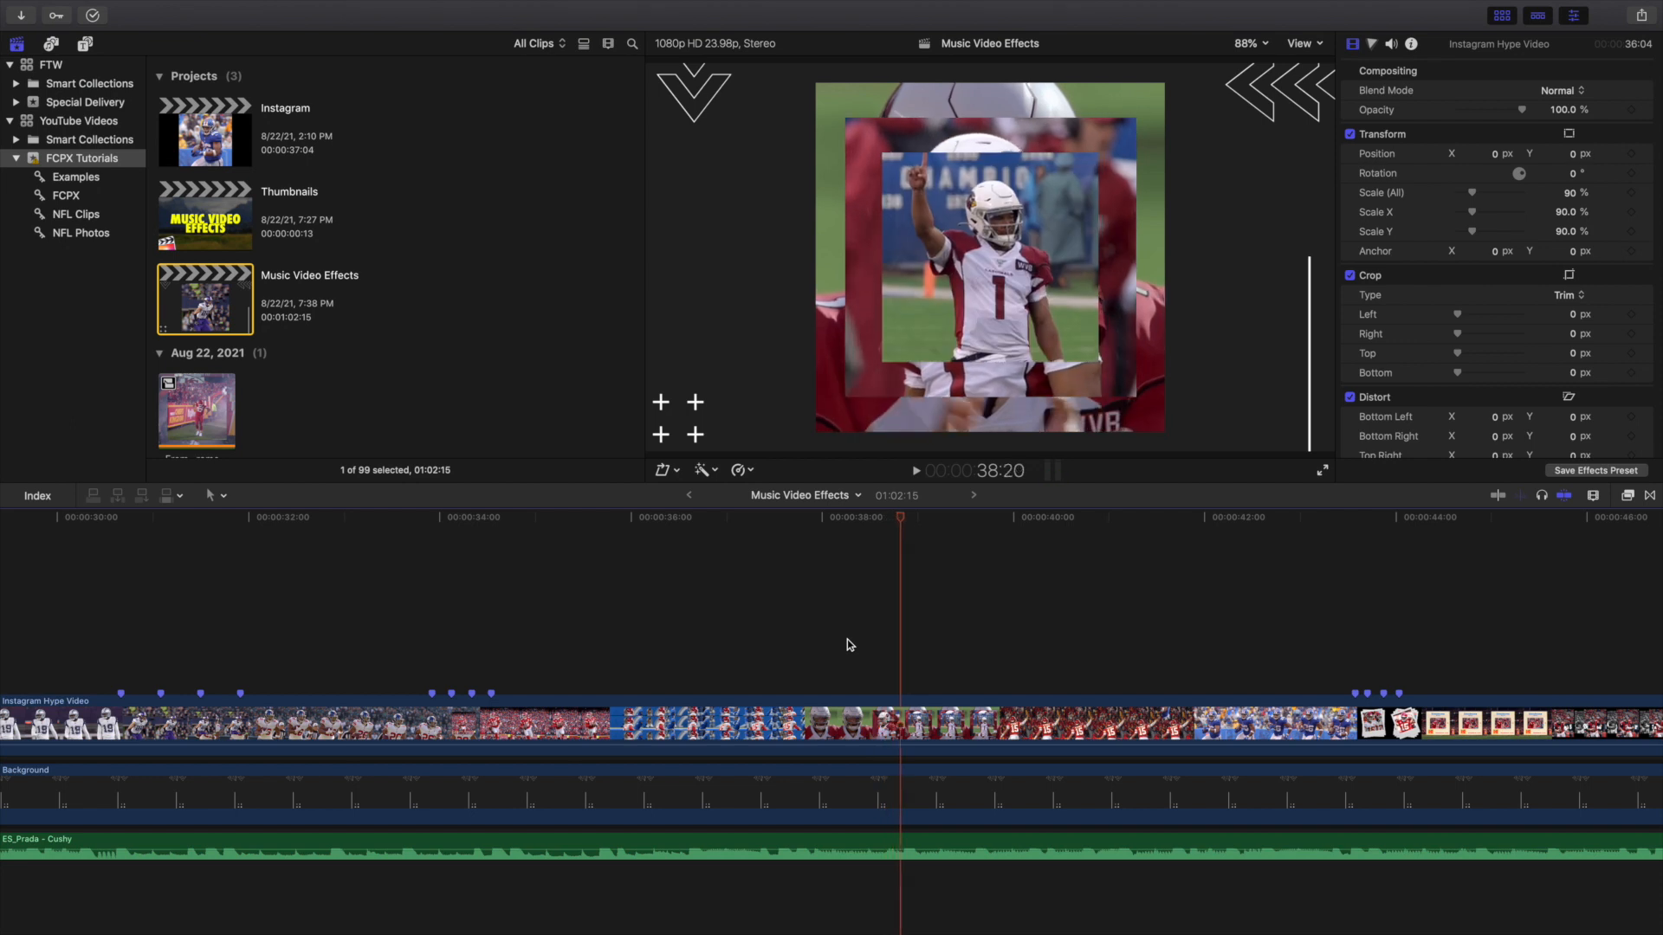
Play the Instagram Hype Video from 41:09 to 42:00
scroll(965, 638, "right", 5)
left_click(902, 647)
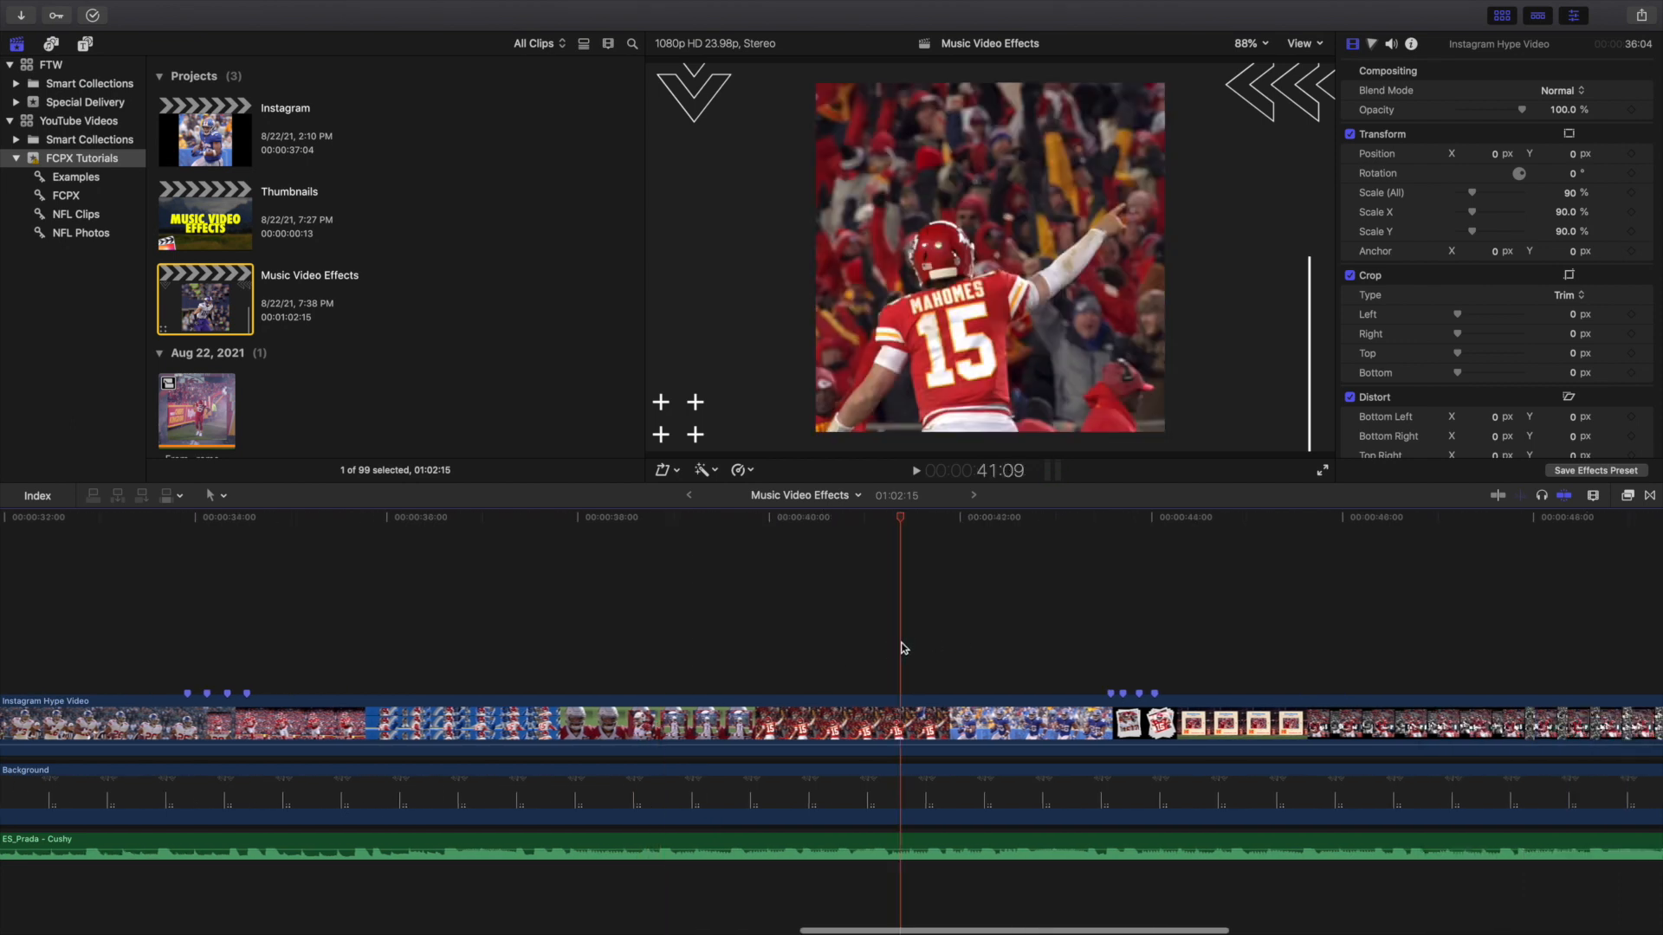
key("space")
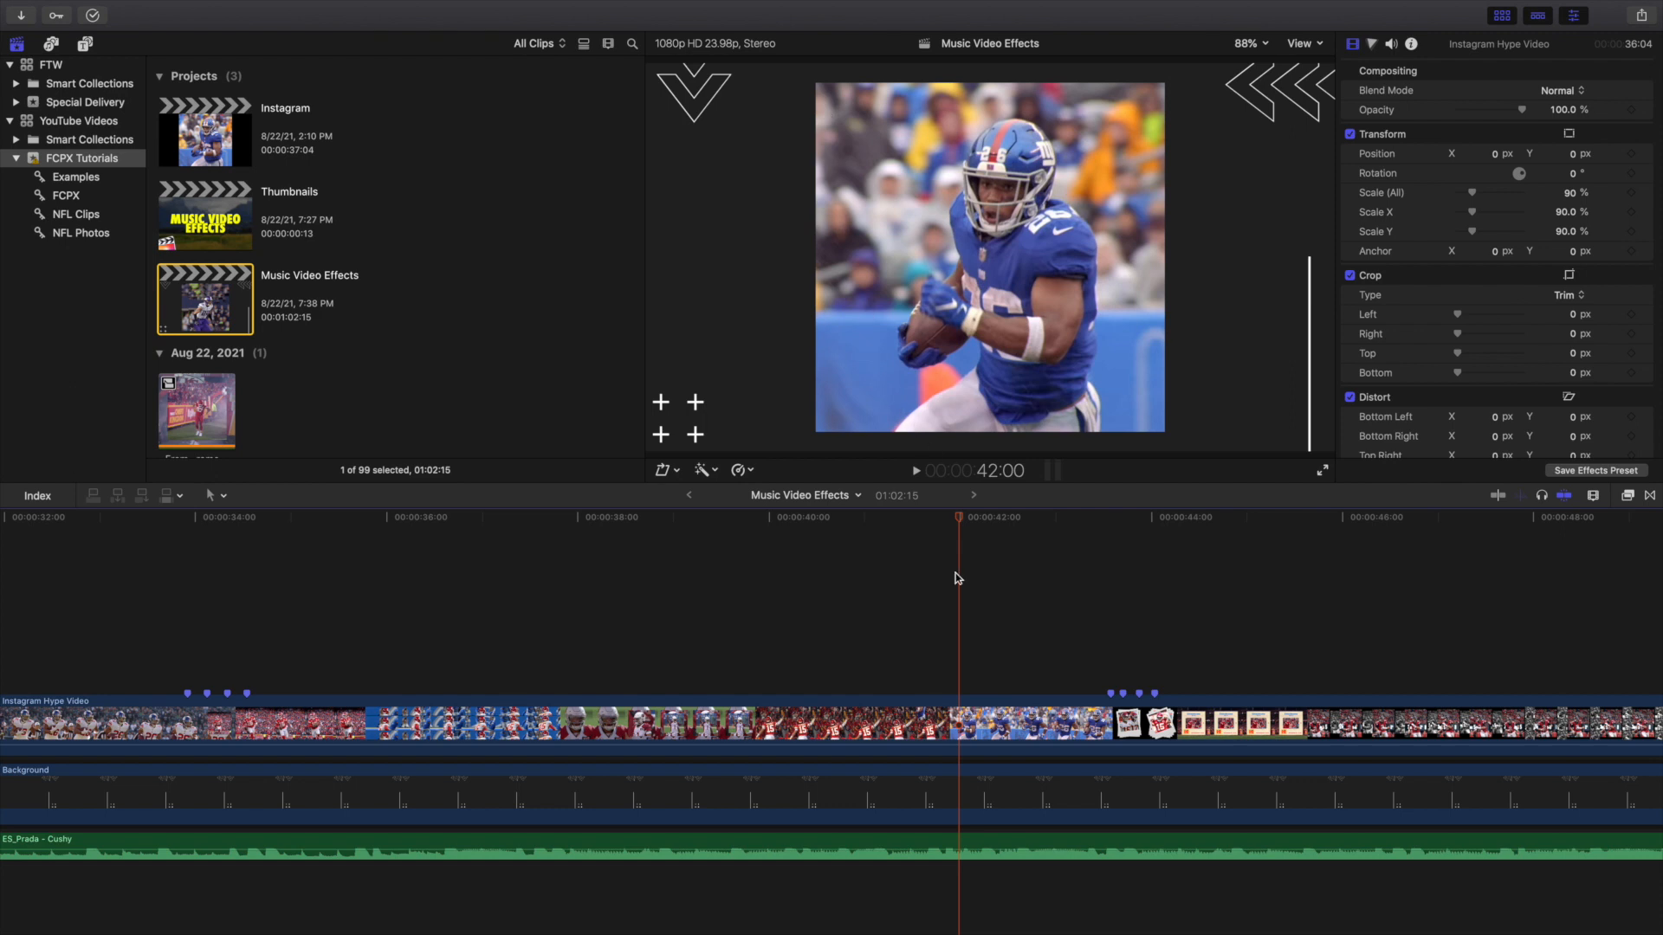
Preview the stacked instant-photo effect at each of its four markers, from 43:14 to 44:01
scroll(1085, 594, "right", 3)
left_click(1000, 641)
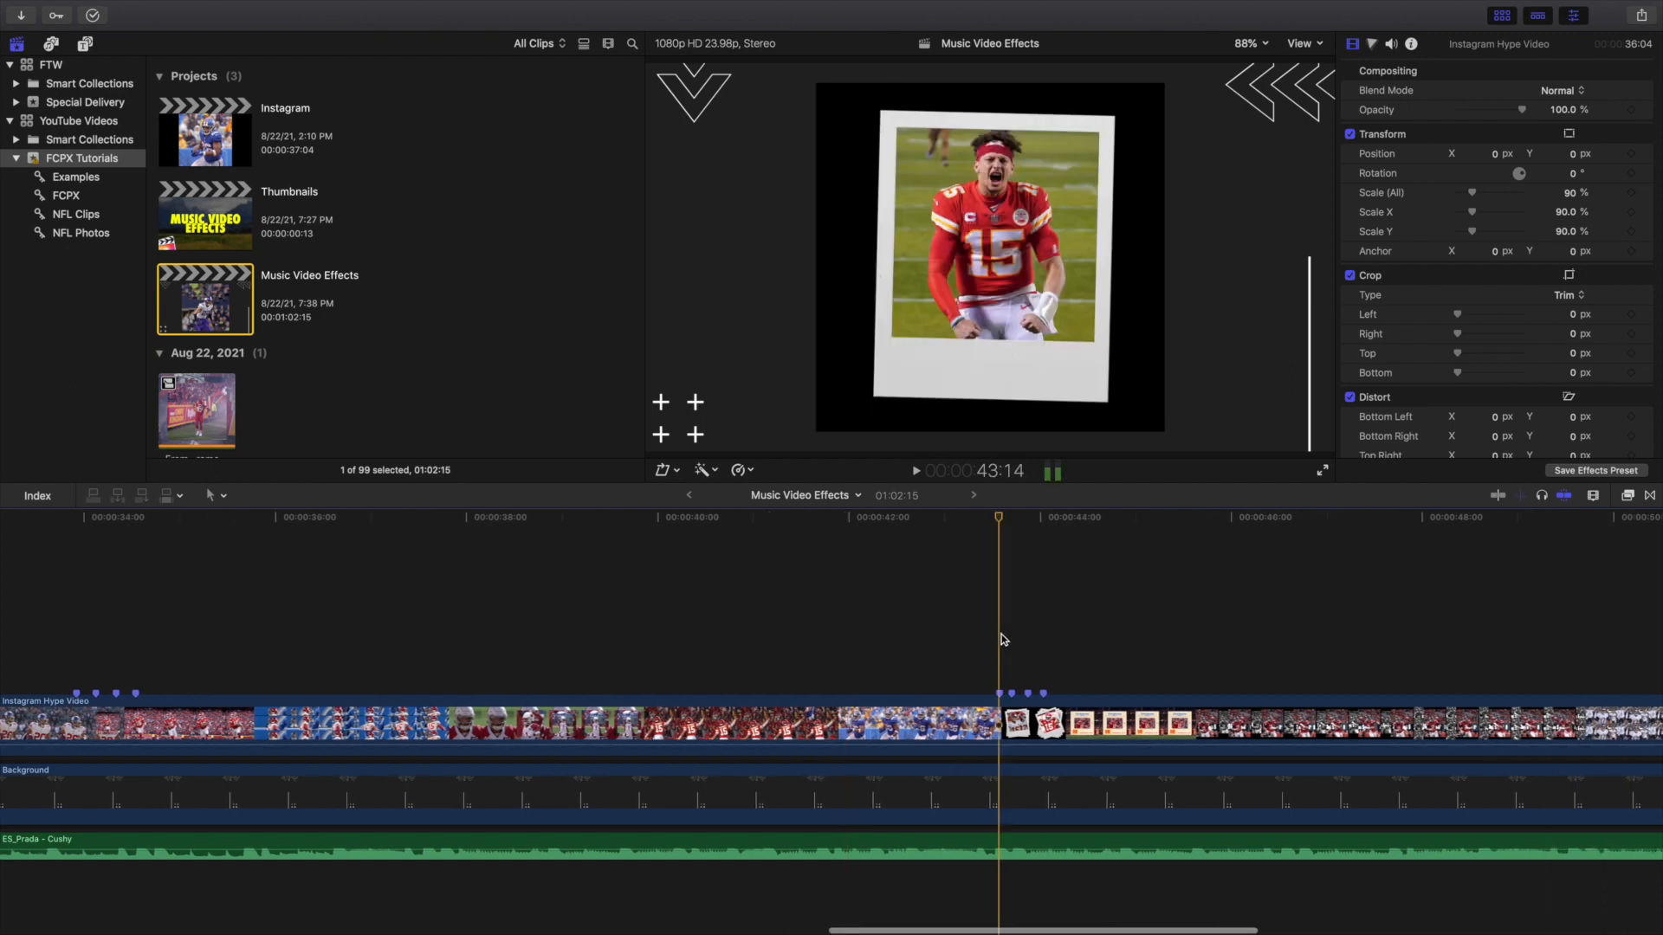
key("Right")
key("Right")
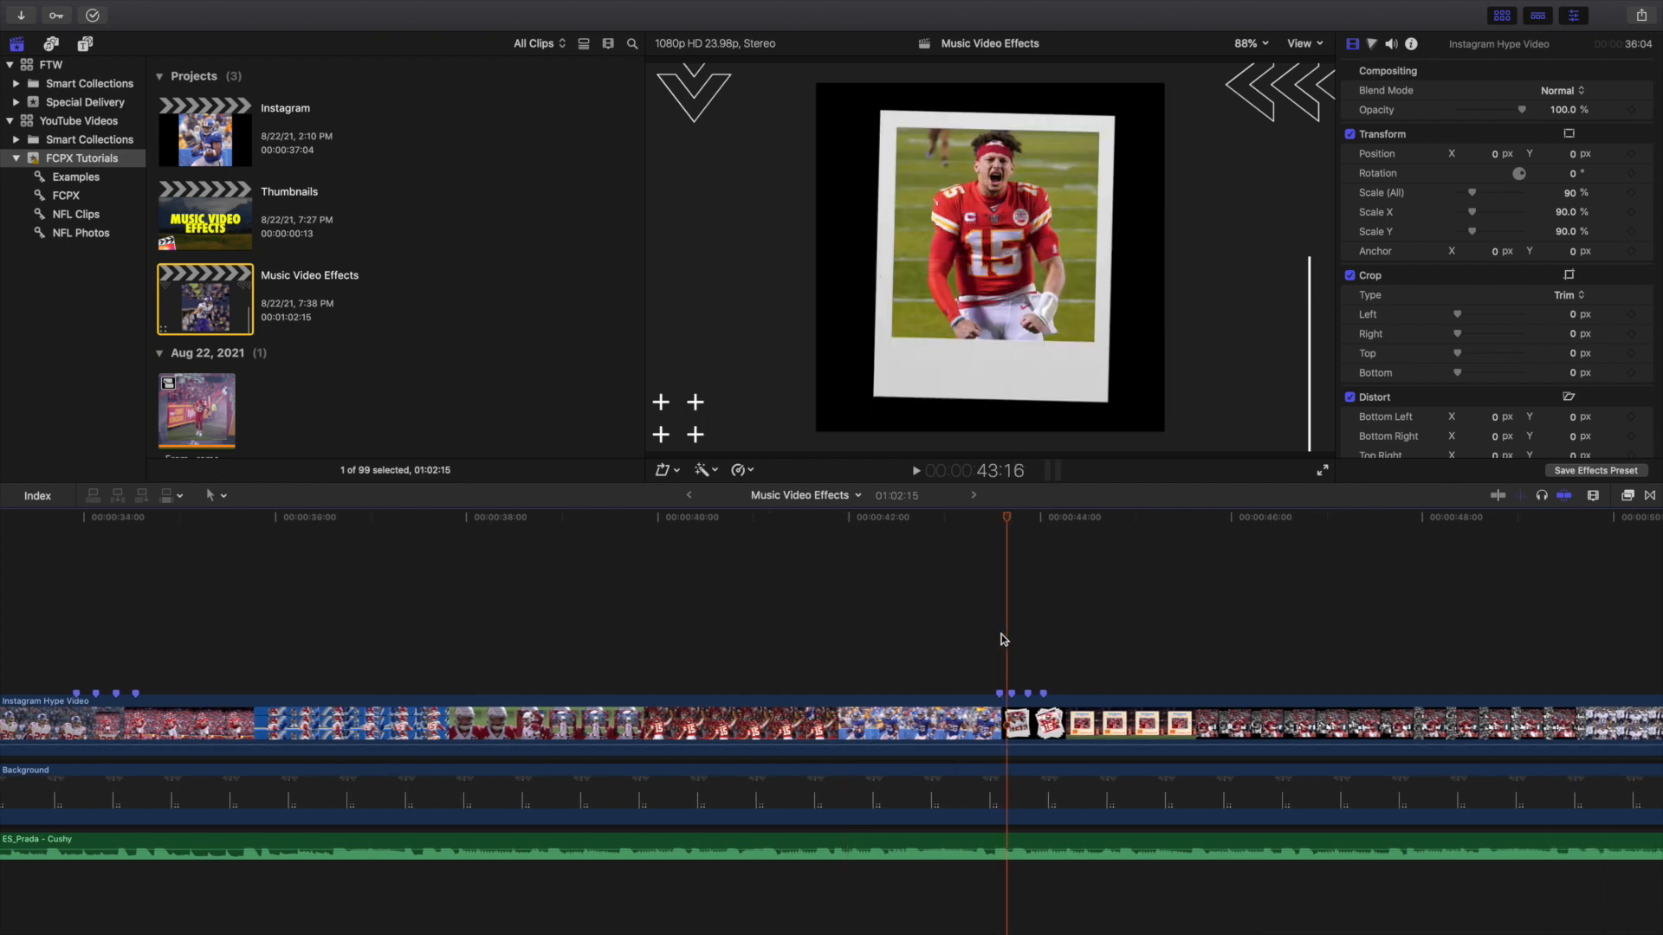
left_click(998, 641)
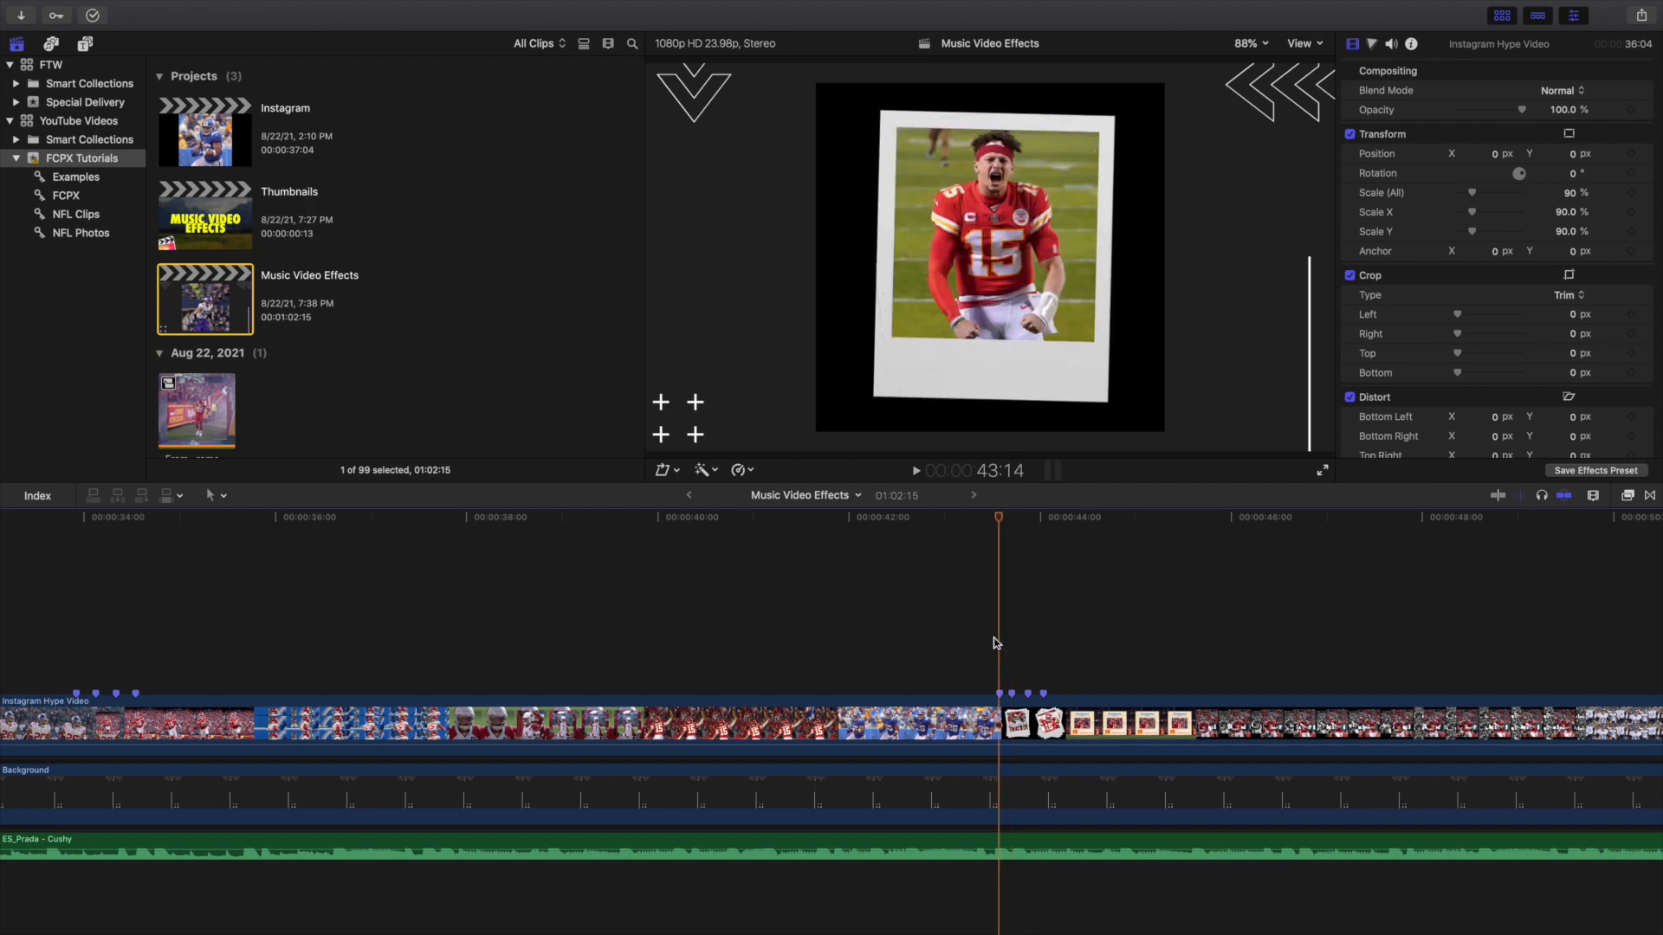
left_click(1009, 659)
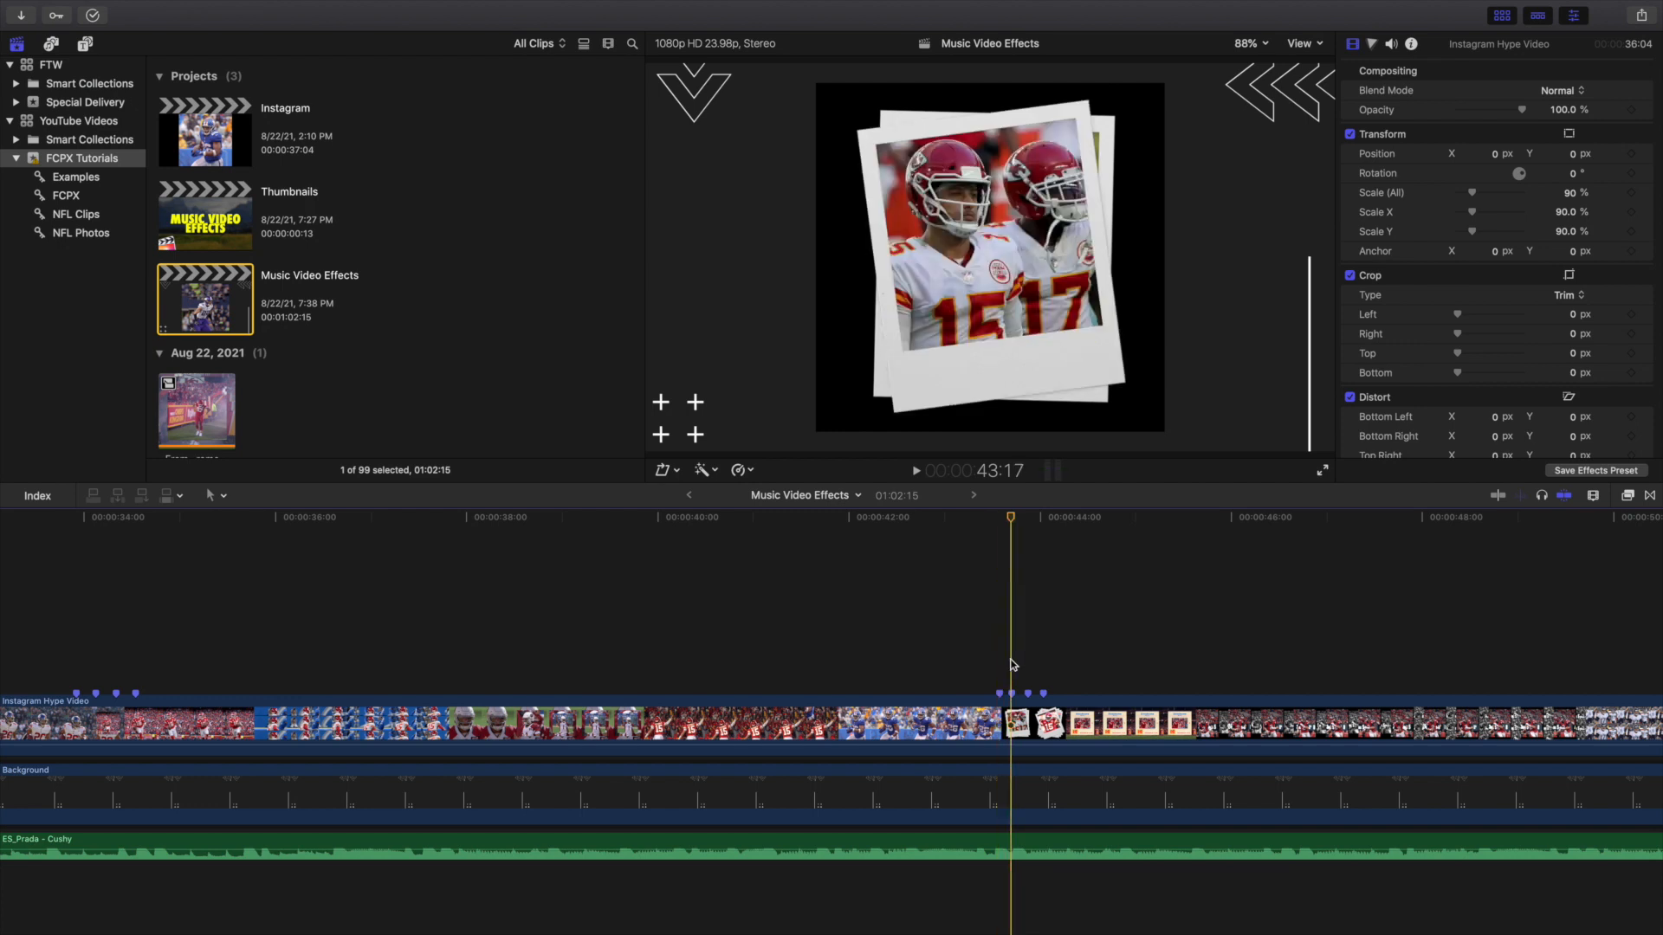
left_click(1024, 665)
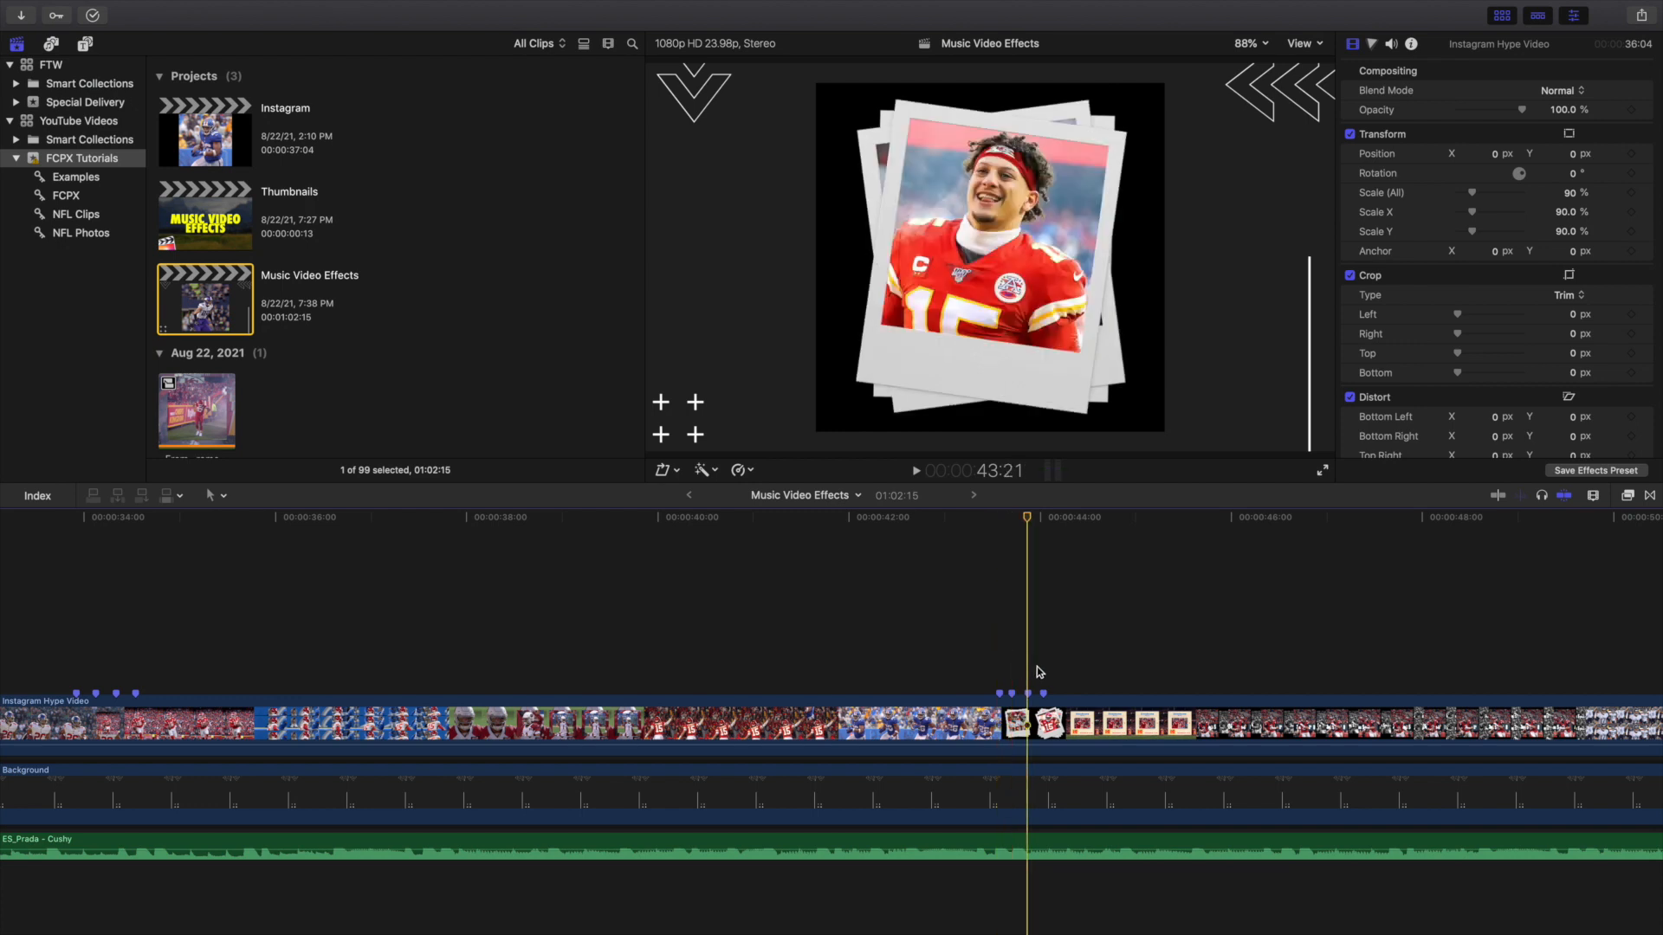
key("space")
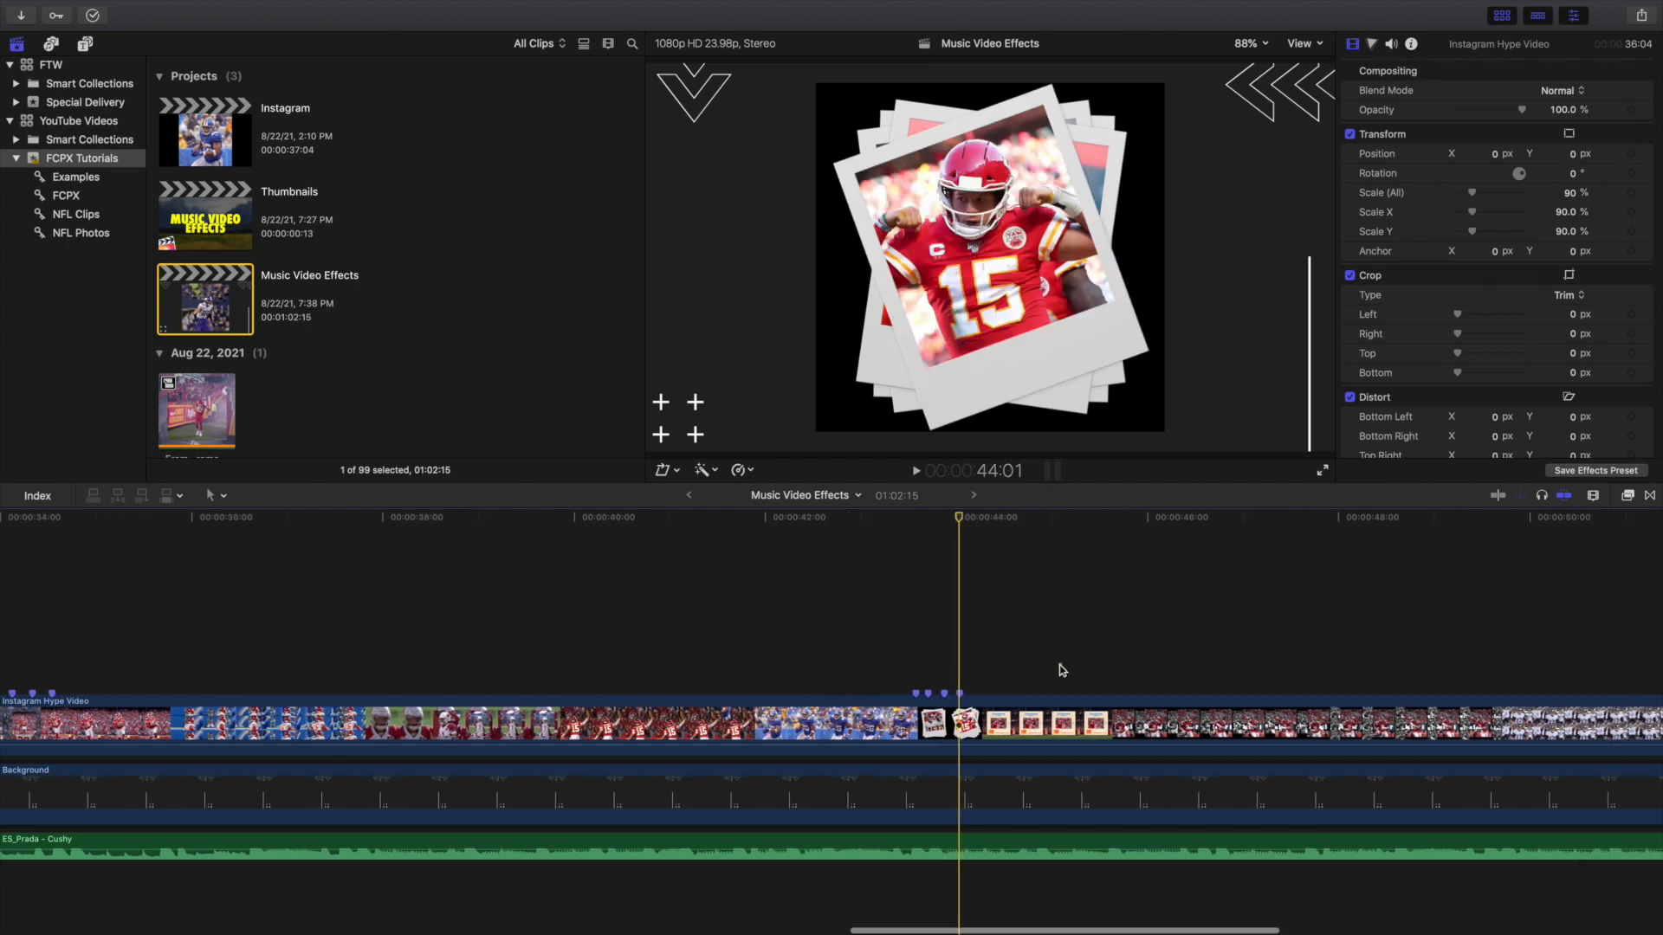
Preview the Instagram Hype Video's split-screen and mirrored layouts at 47:05, 48:17, 50:12, 53:01 and 56:09
scroll(1081, 666, "right", 10)
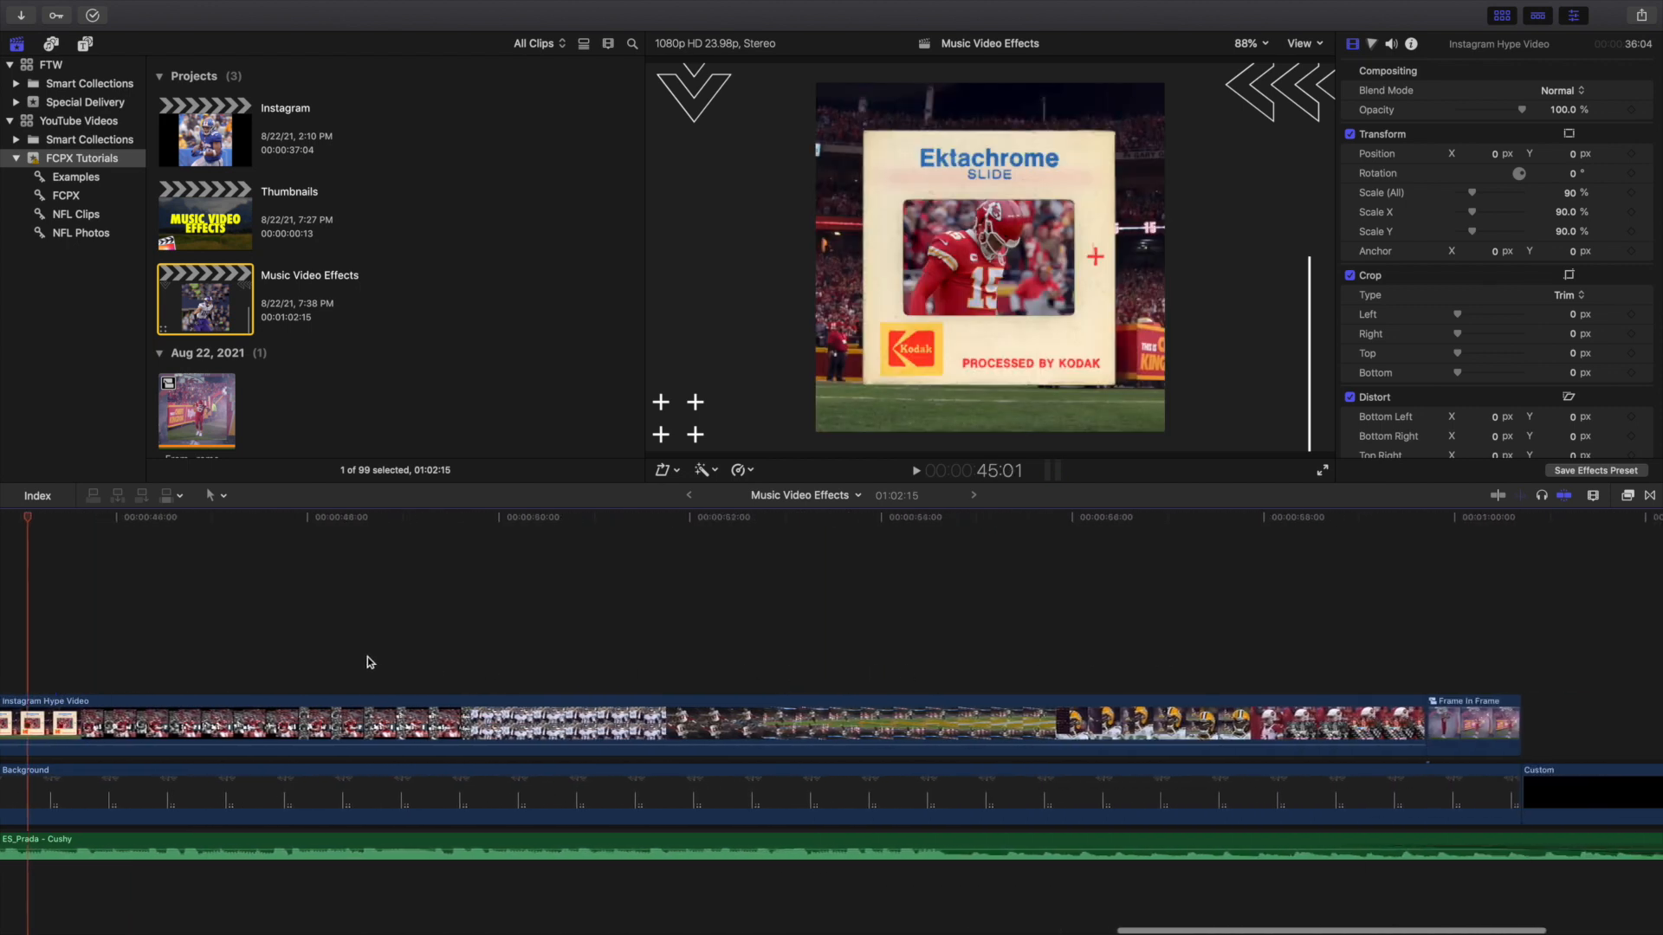
left_click(328, 665)
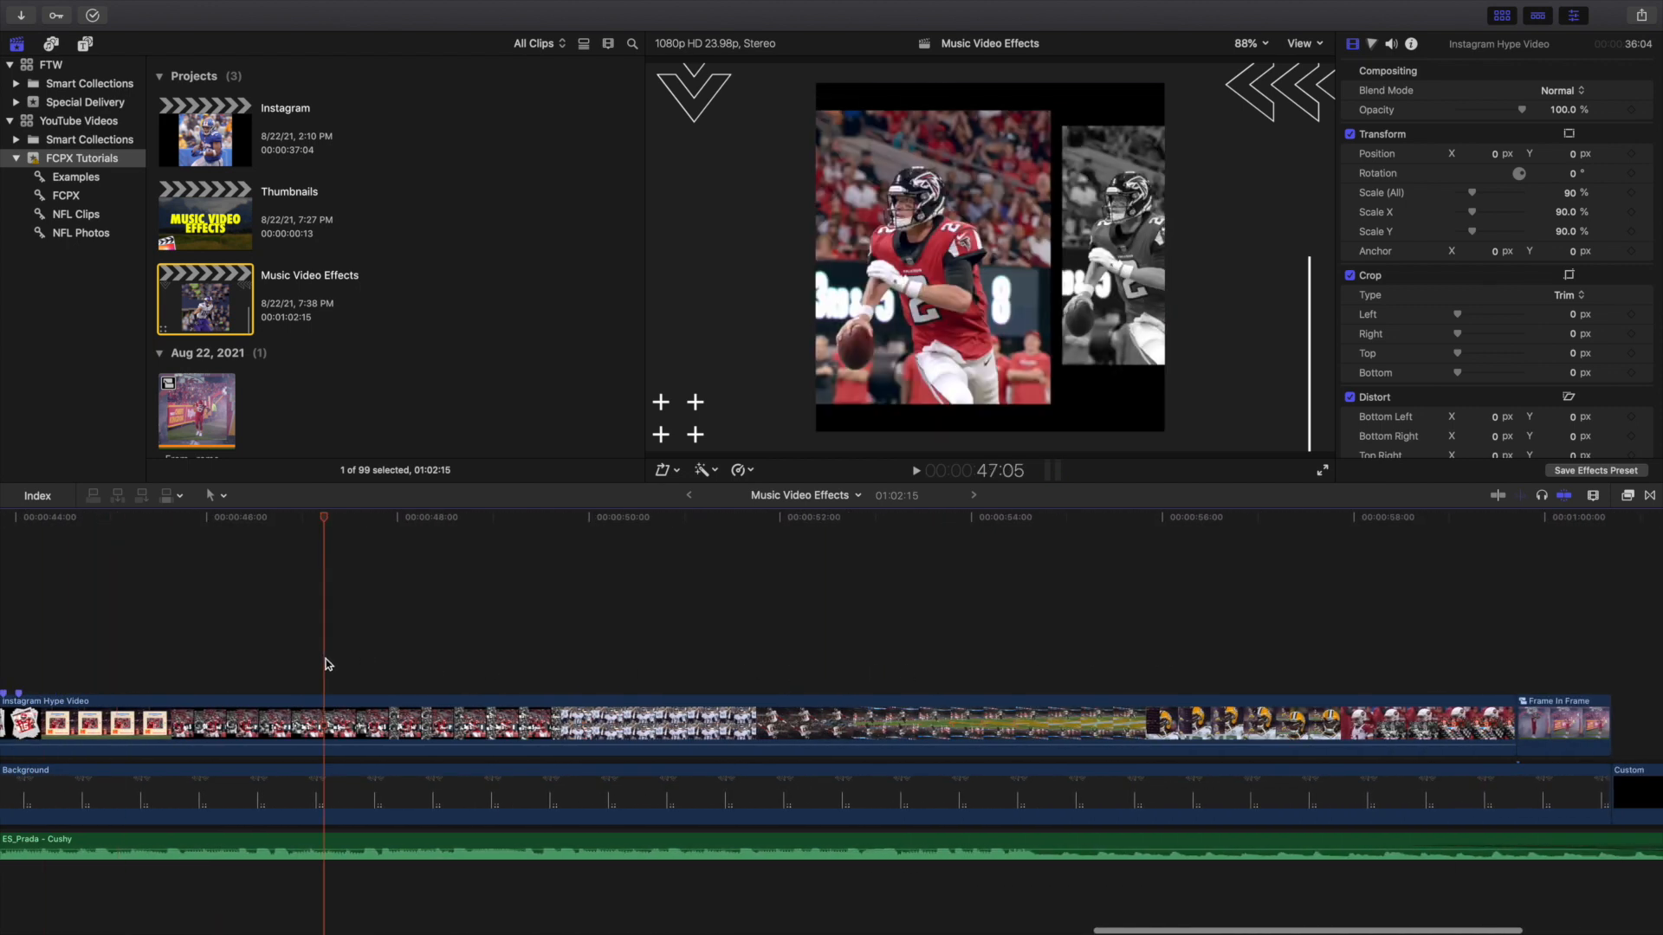
left_click(466, 662)
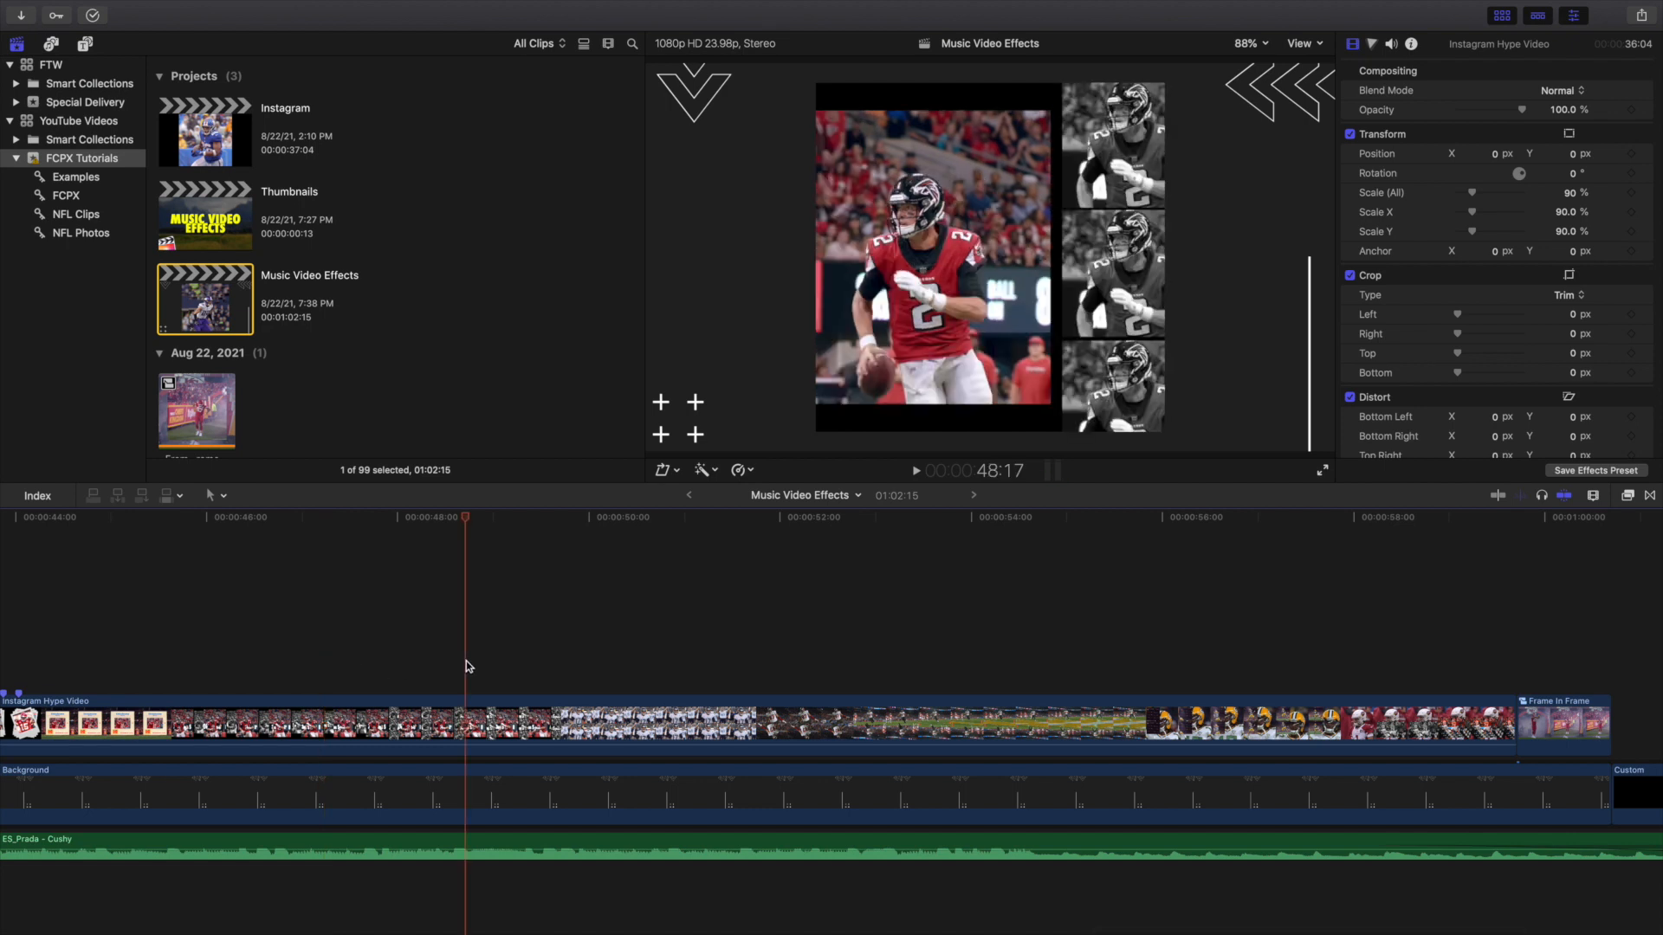
left_click(638, 662)
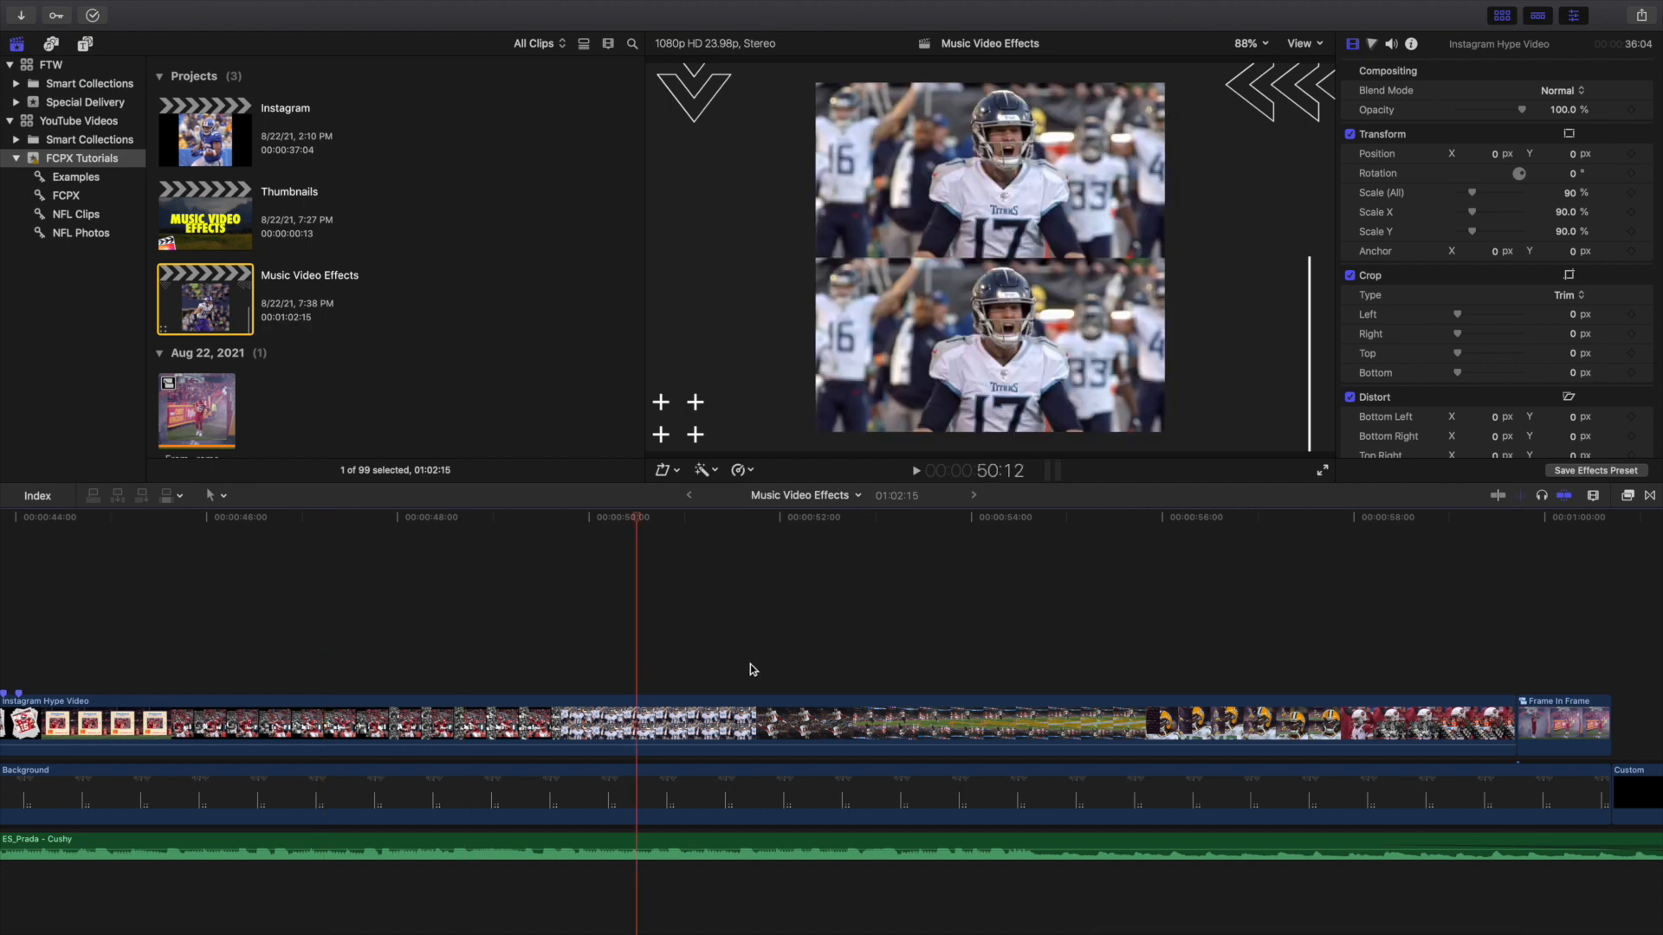
left_click(881, 666)
scroll(1017, 684, "right", 3)
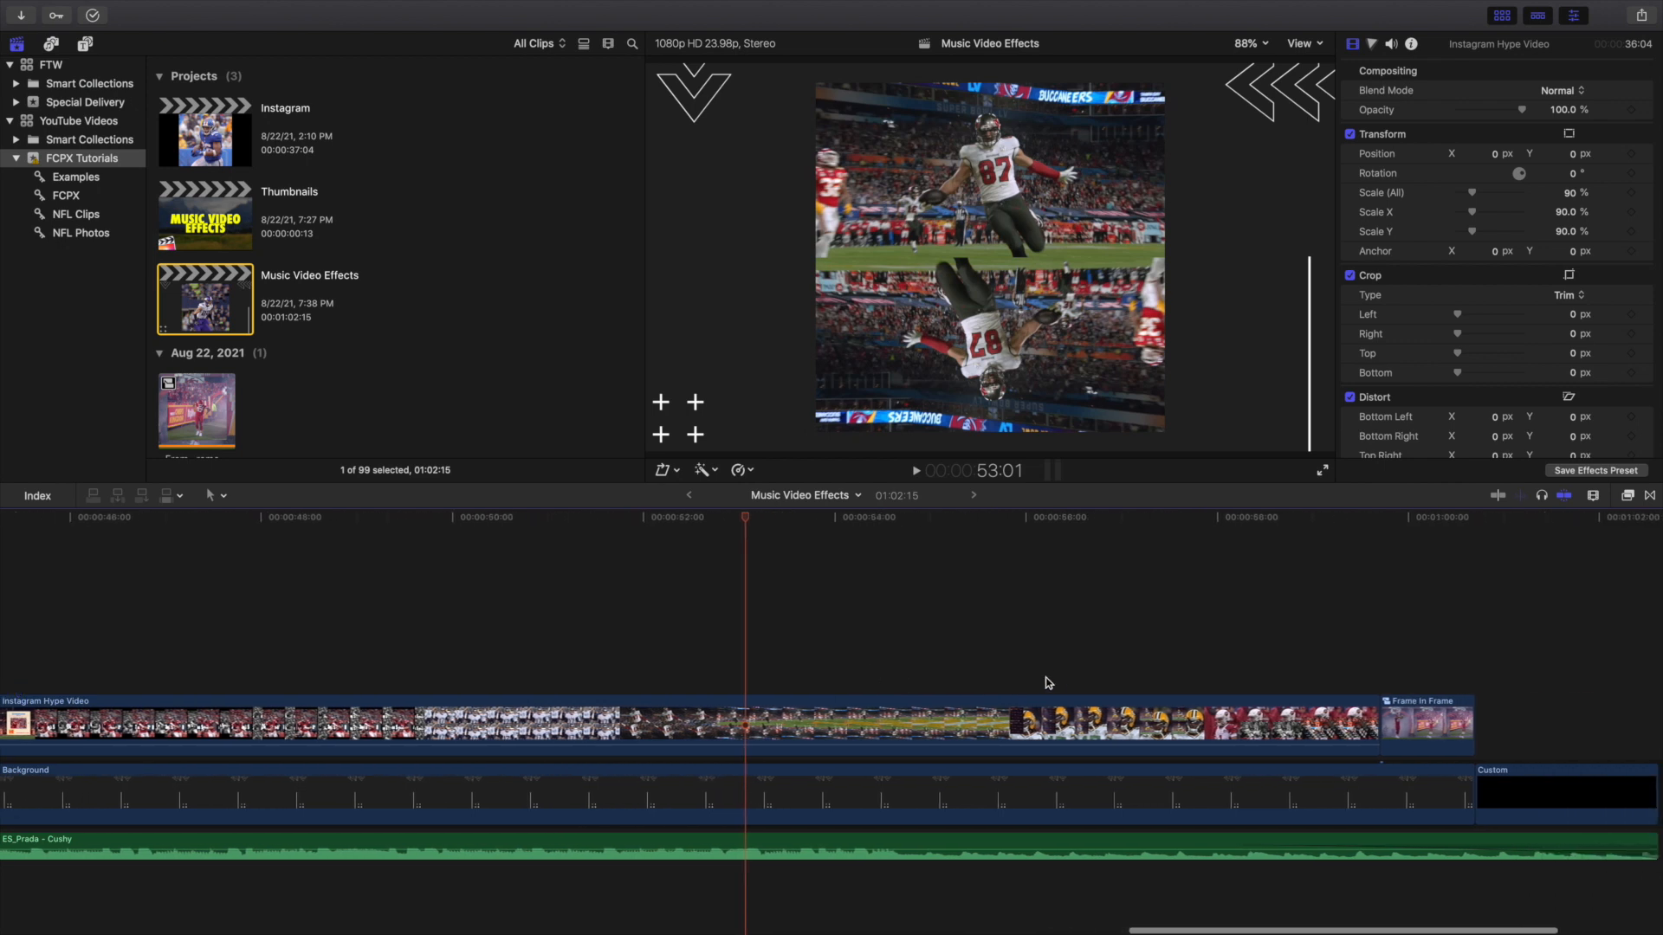
left_click(1057, 678)
scroll(1136, 645, "right", 3)
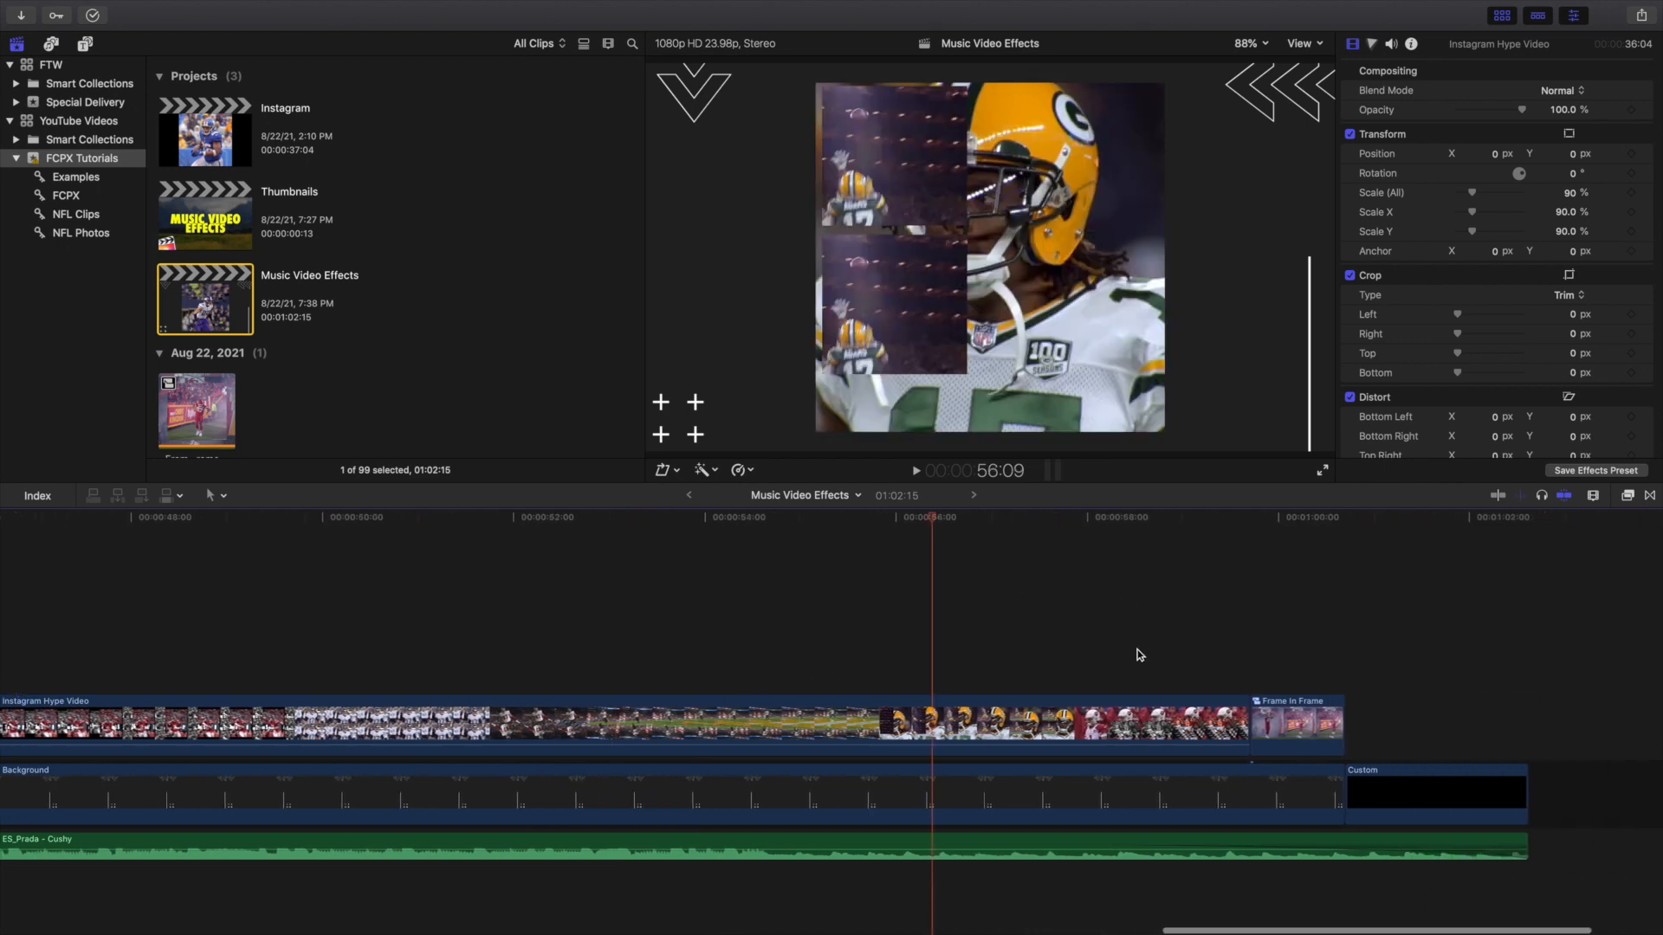
Play the end of the Instagram Hype Video up to 58:21, then the Frame In Frame clip up to 1:00:04
left_click(1154, 656)
key("space")
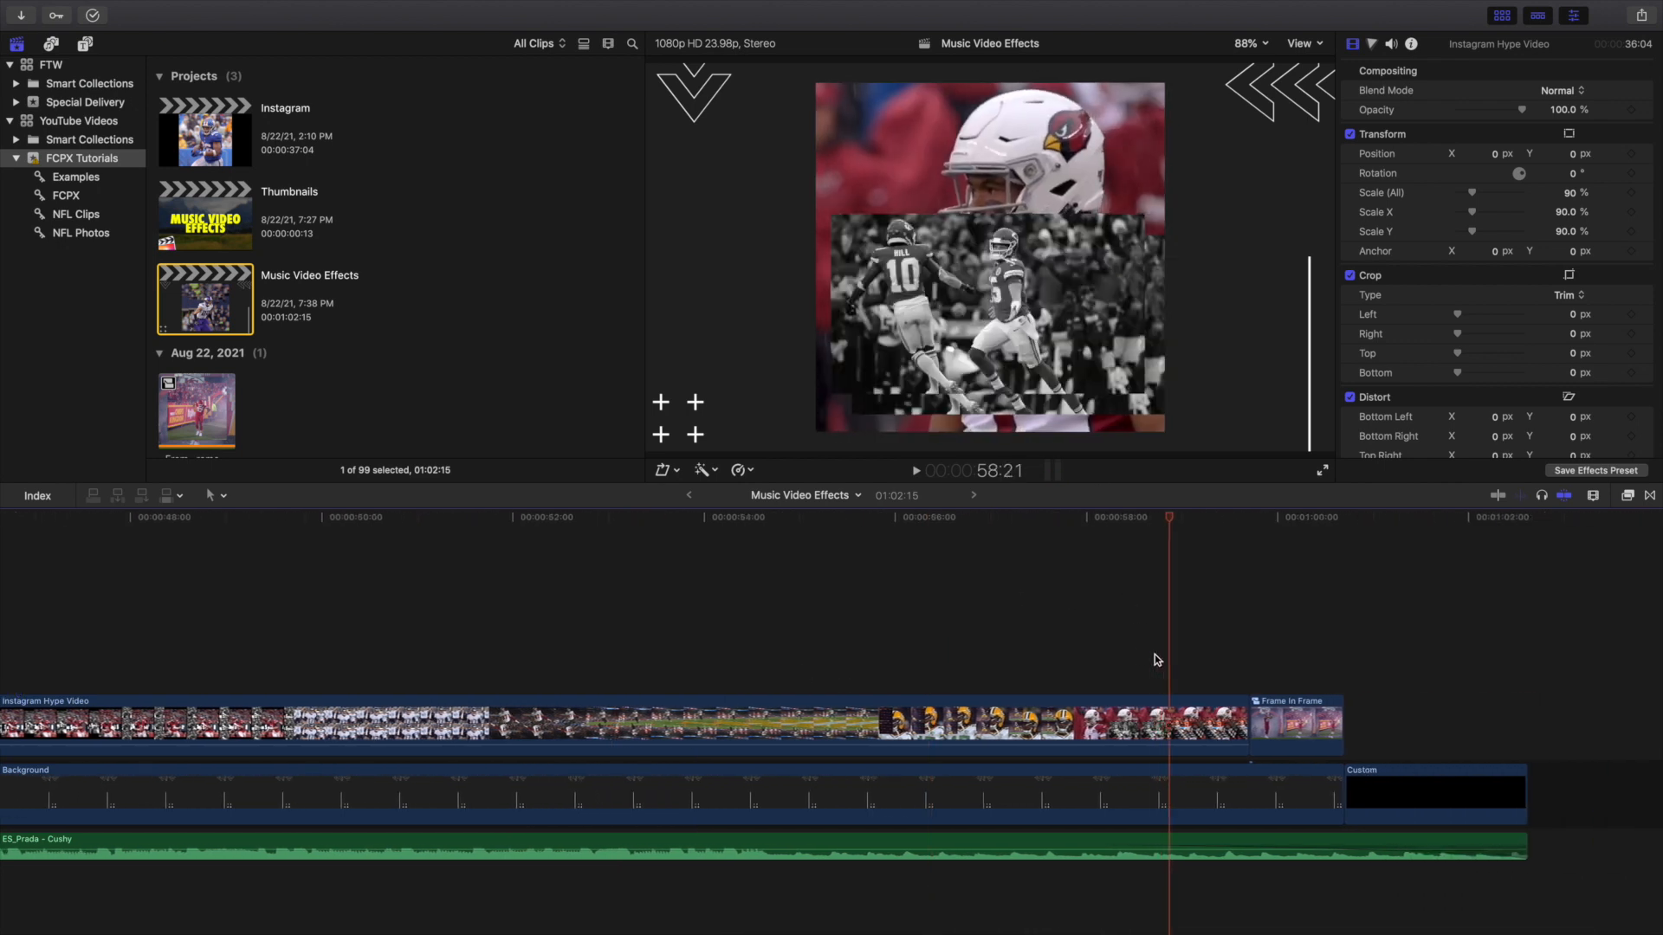
left_click(1249, 676)
key("space")
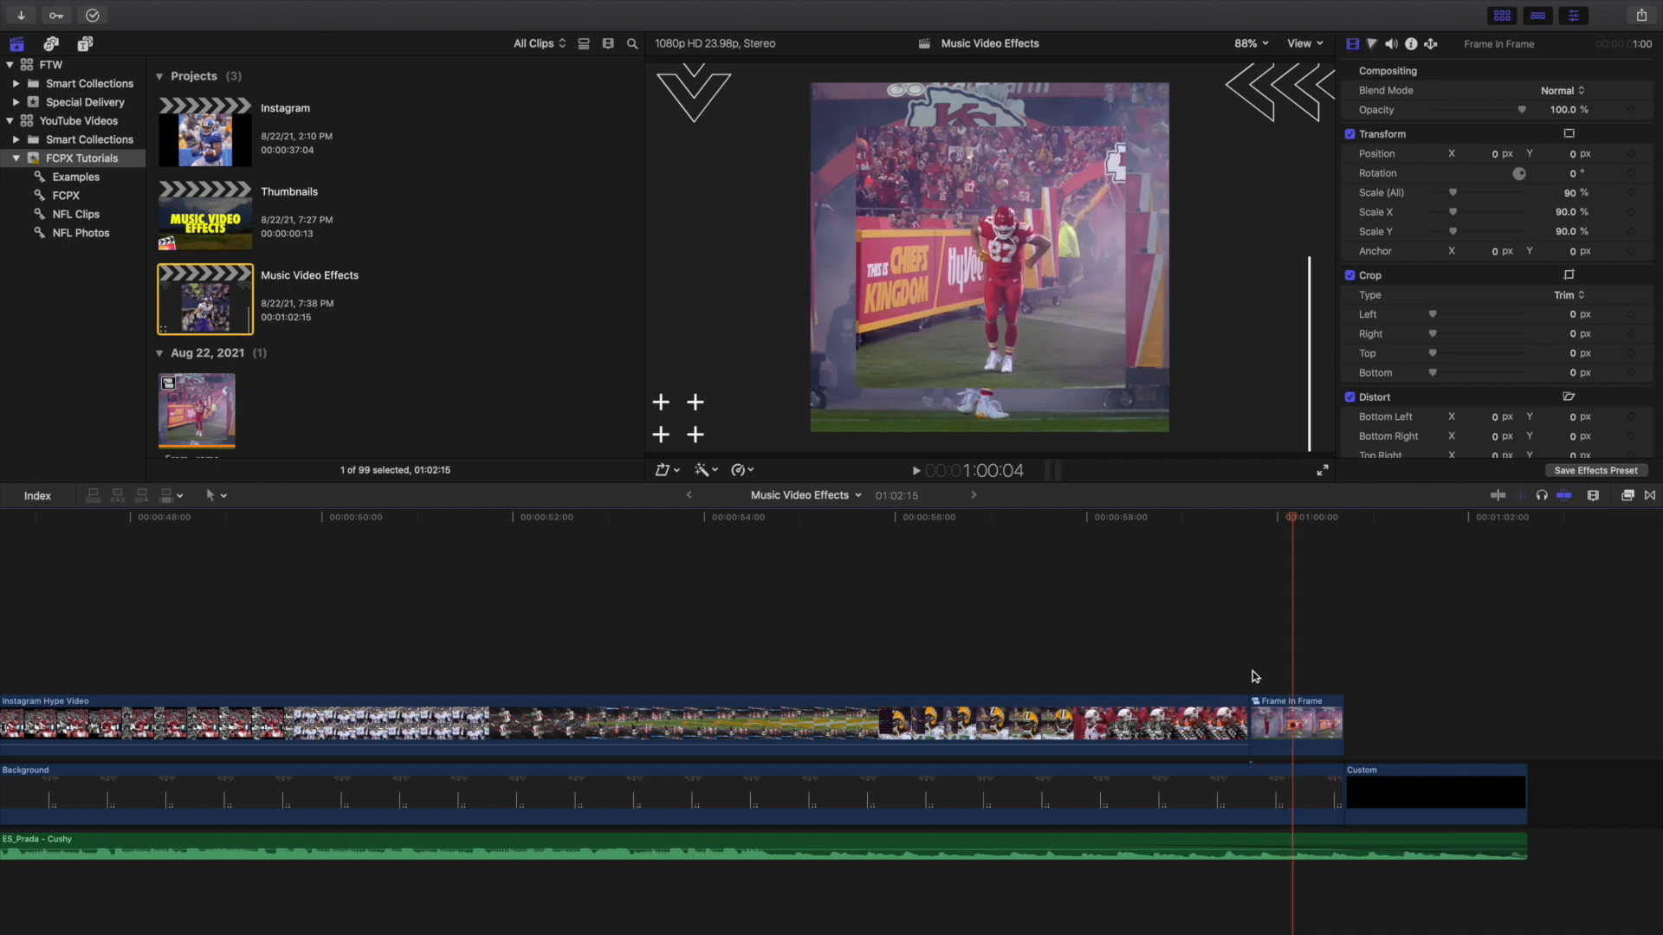
Fit the whole Music Video Effects project in the timeline and play it from the beginning
key("shift+z")
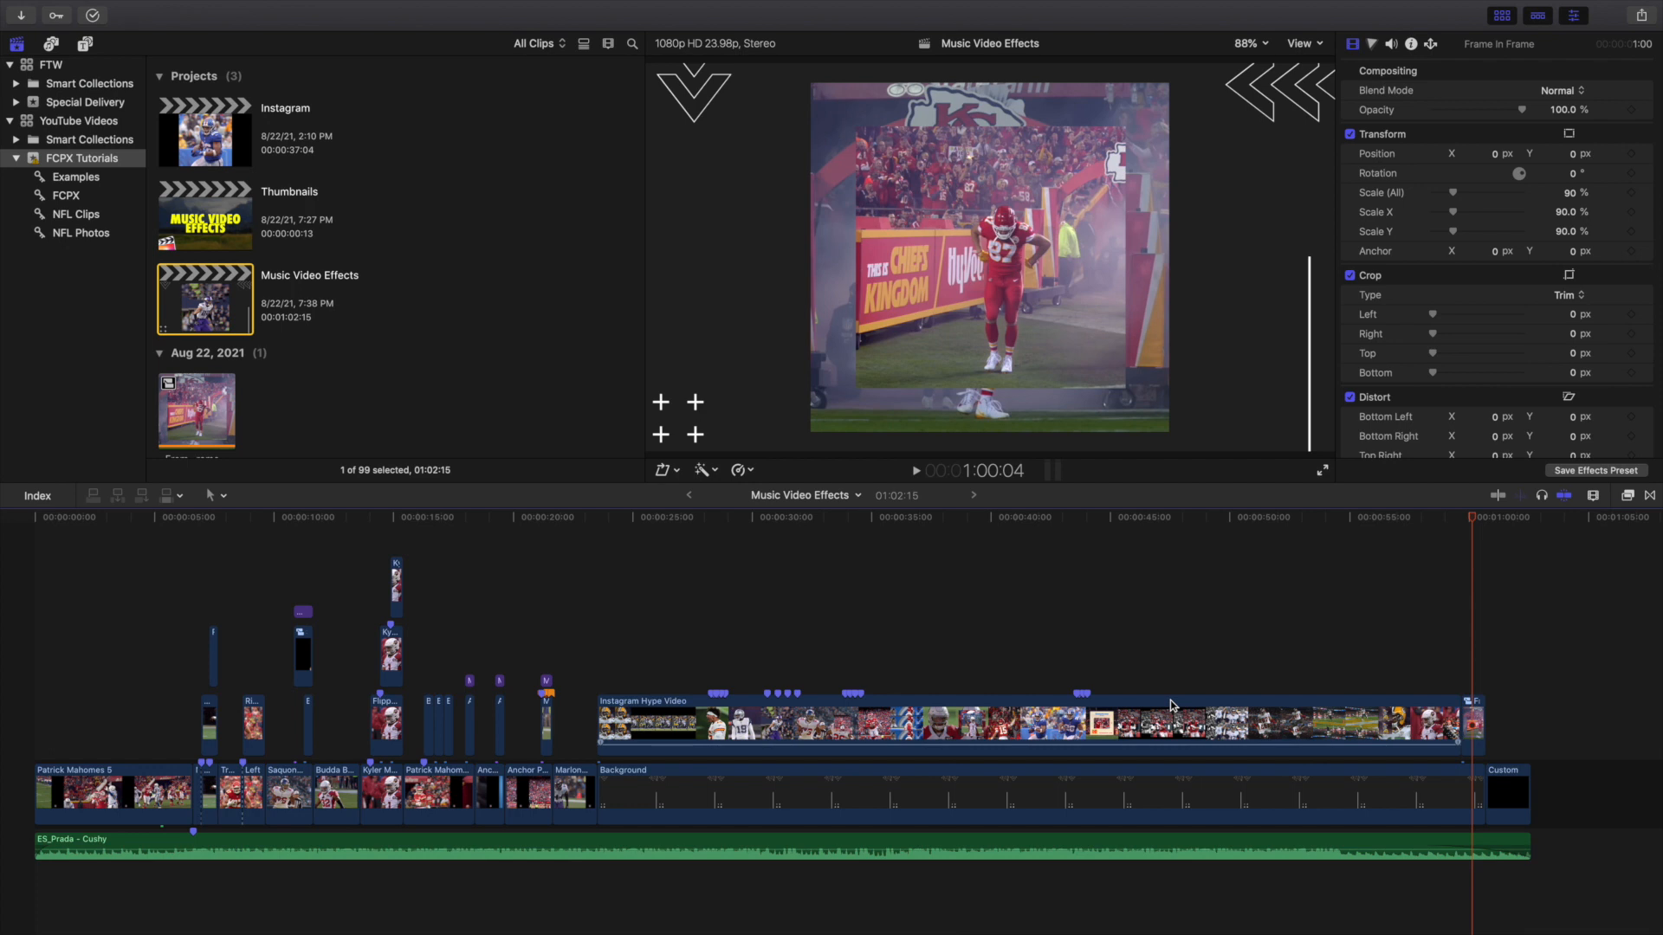
key("Home")
key("space")
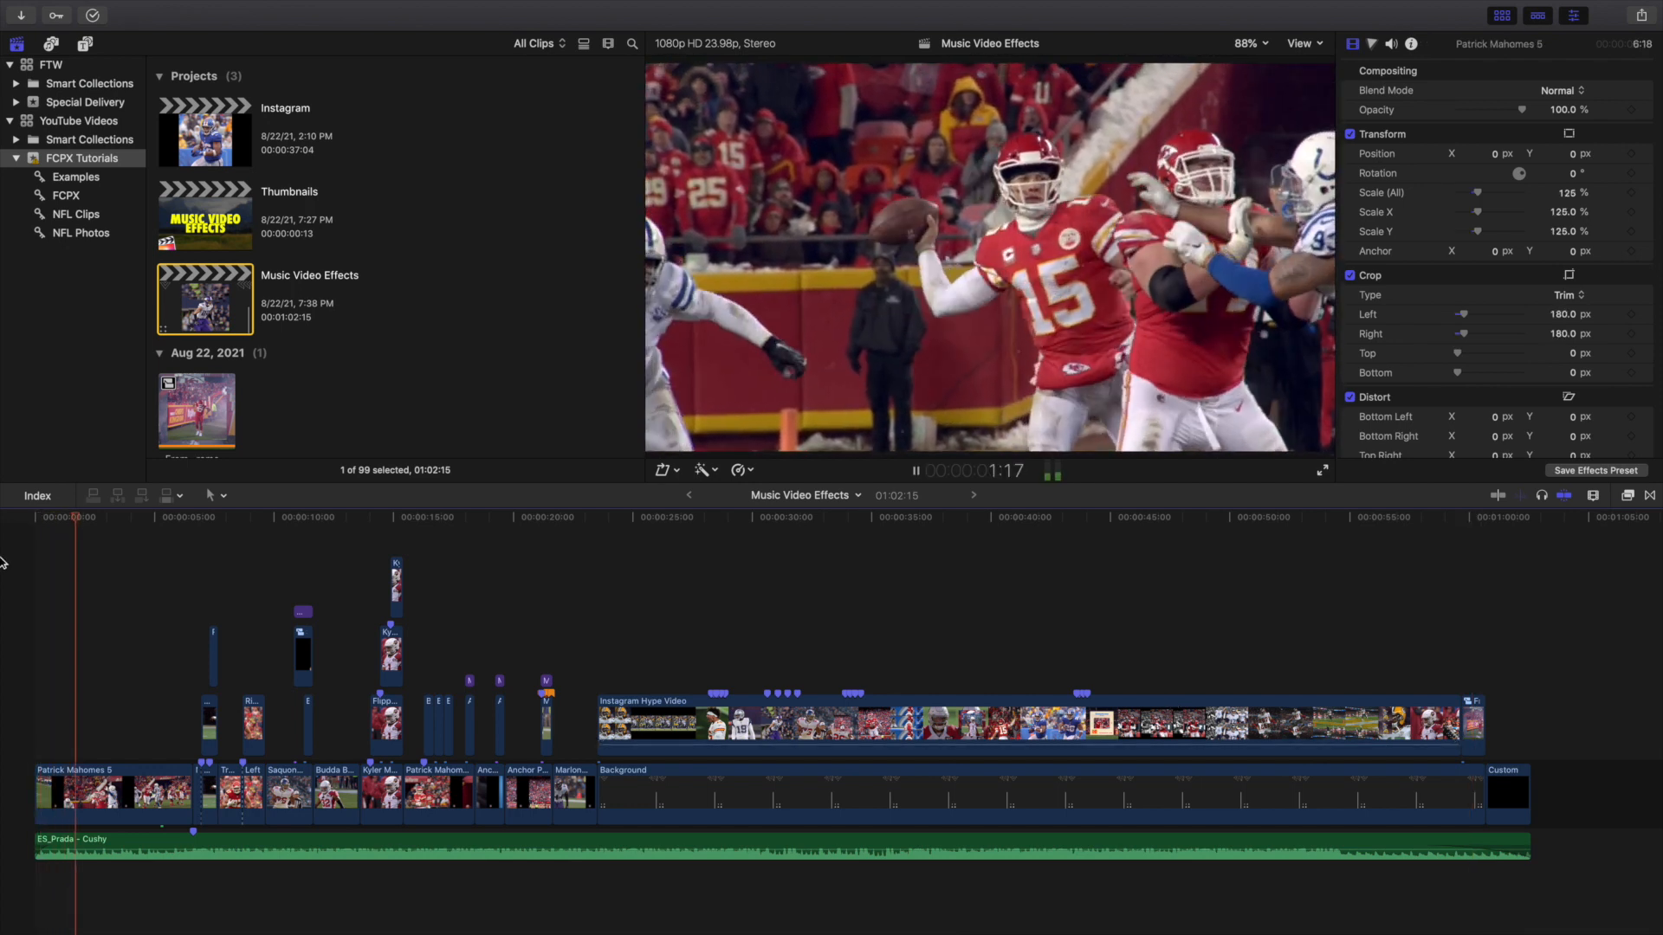